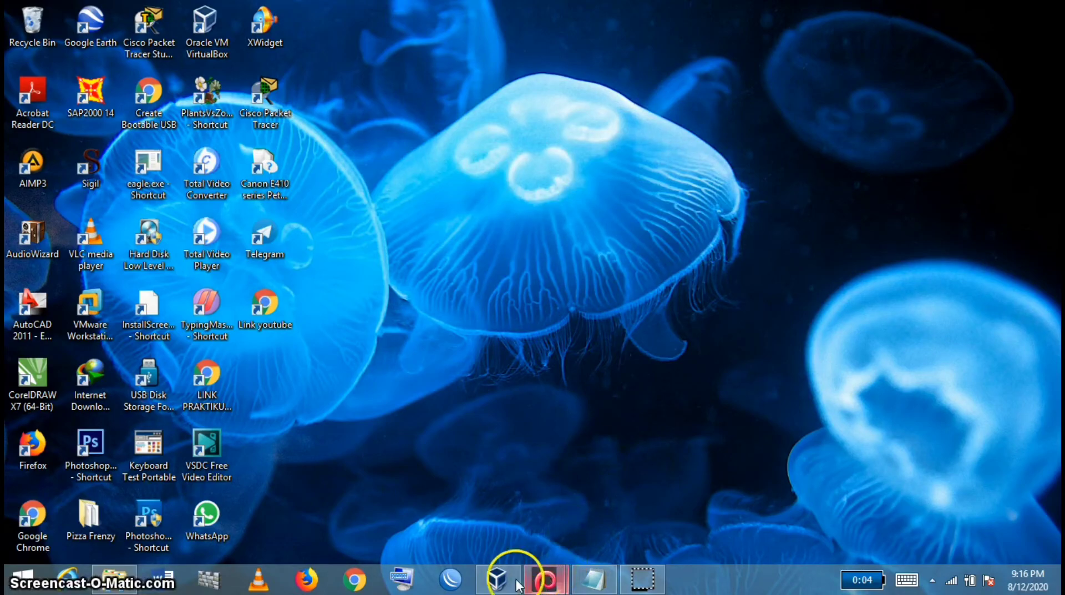
# Review the windows xp proxy machine's network settings for Adapter 1 in VirtualBox Manager, including the advanced options.
pyautogui.click(497, 579)
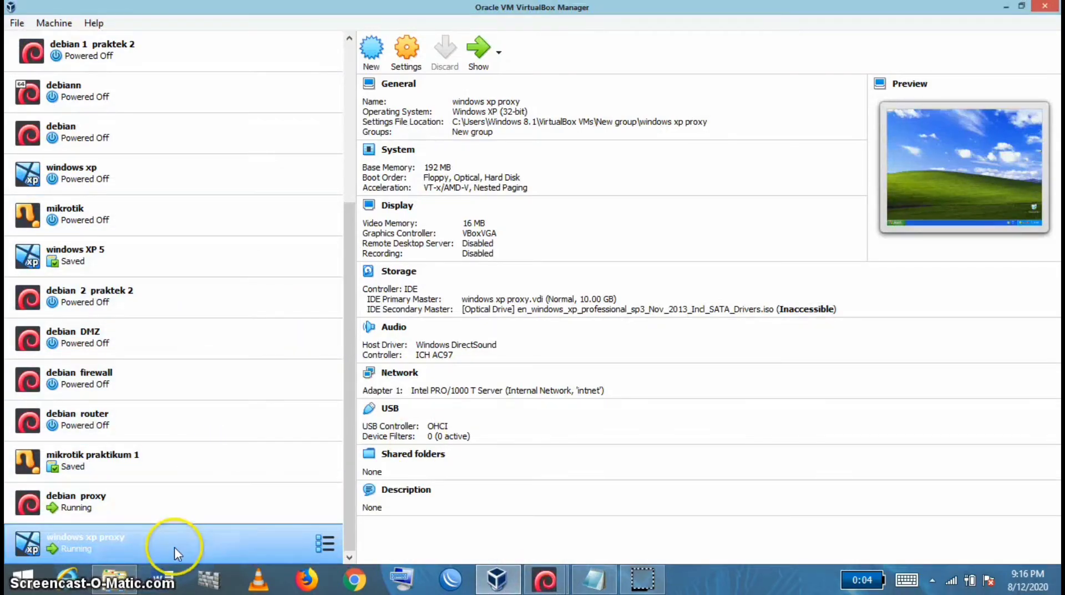
pyautogui.click(411, 53)
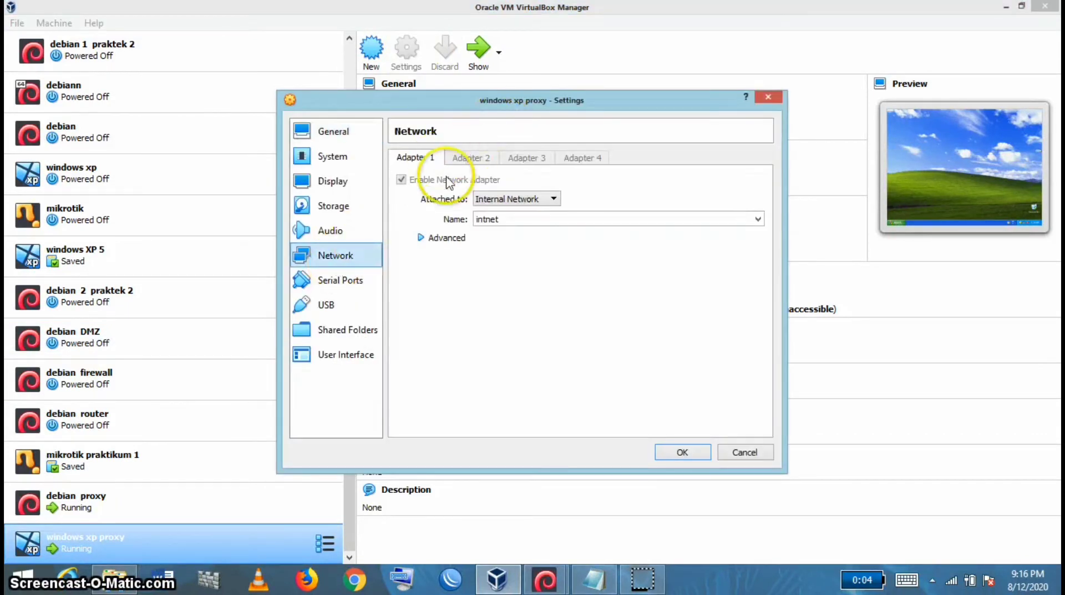
pyautogui.click(438, 238)
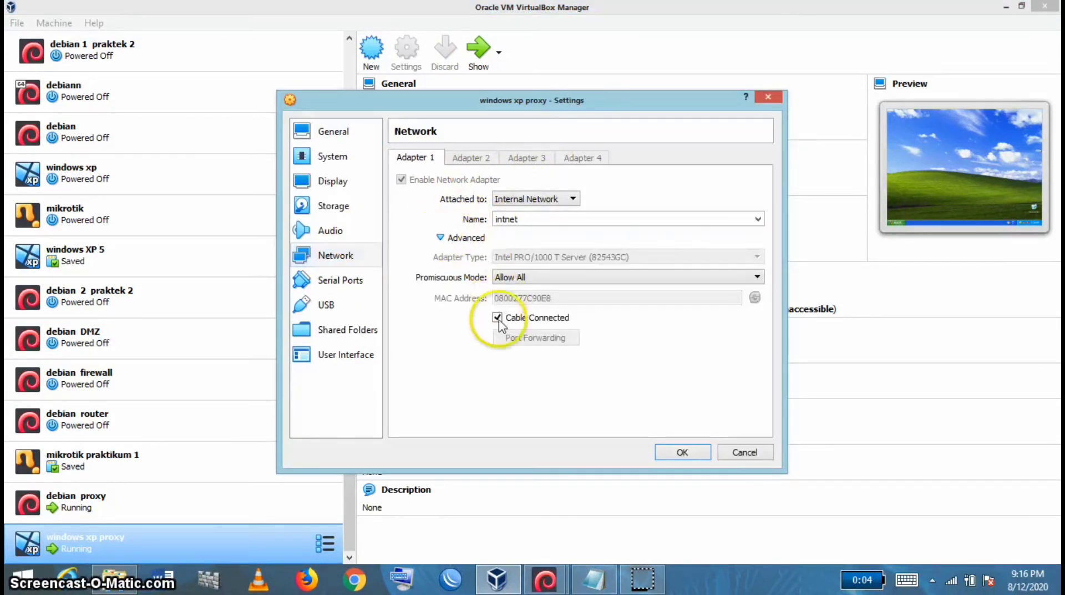
pyautogui.click(684, 452)
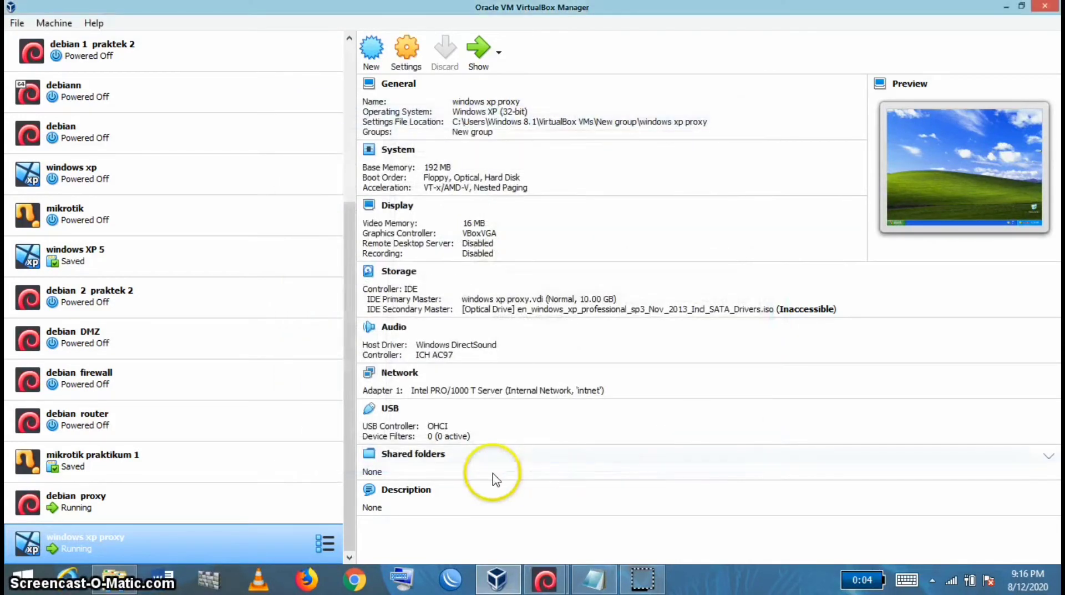
# Review the debian proxy machine's network settings for Adapter 1 and Adapter 2, including the advanced options.
pyautogui.click(189, 504)
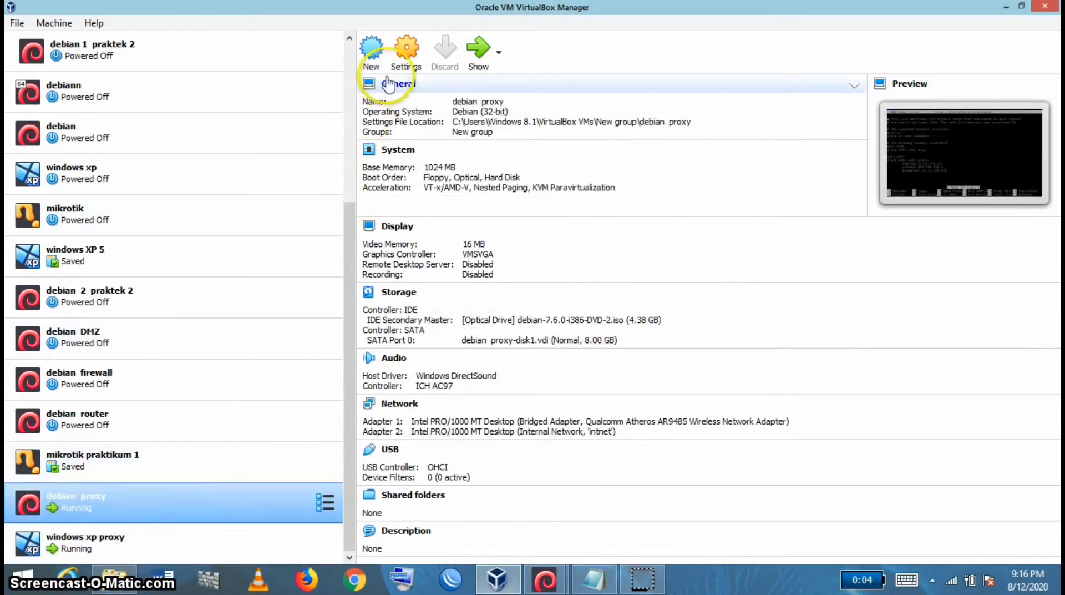
pyautogui.click(405, 61)
pyautogui.click(335, 256)
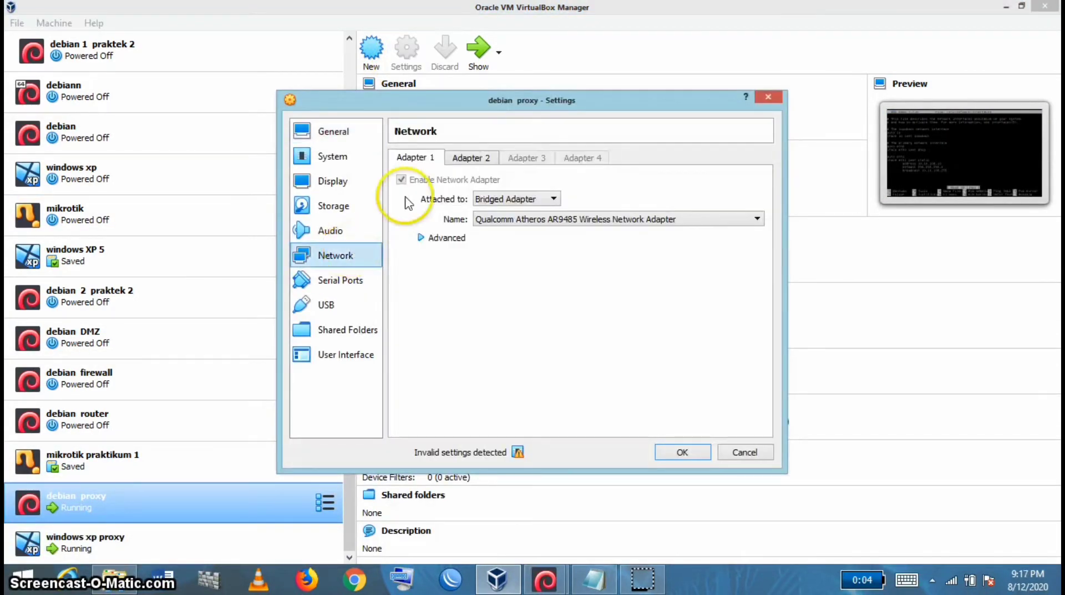
pyautogui.click(431, 238)
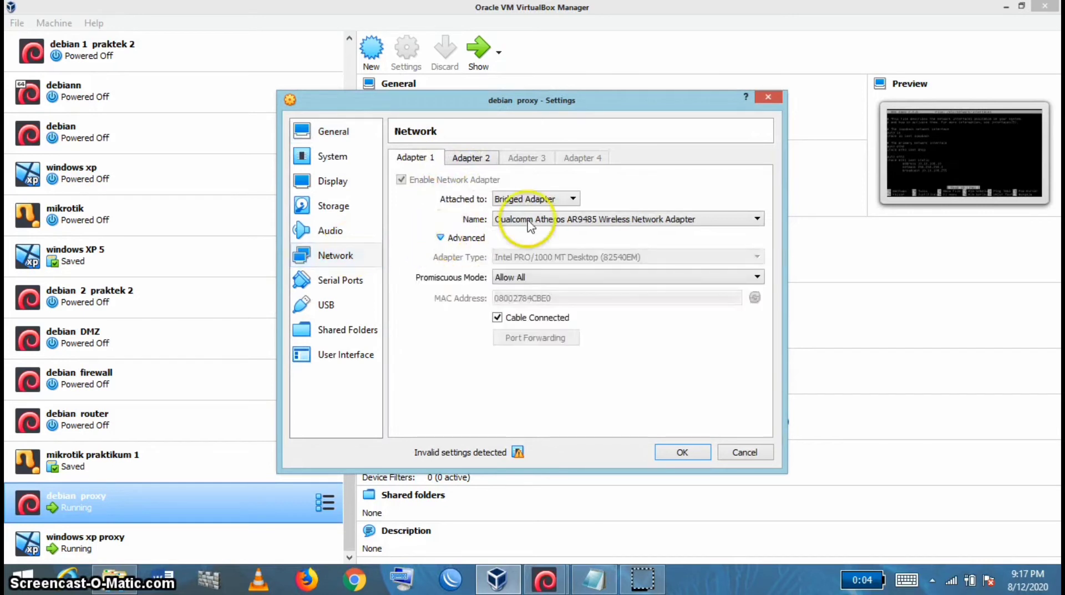
pyautogui.click(471, 159)
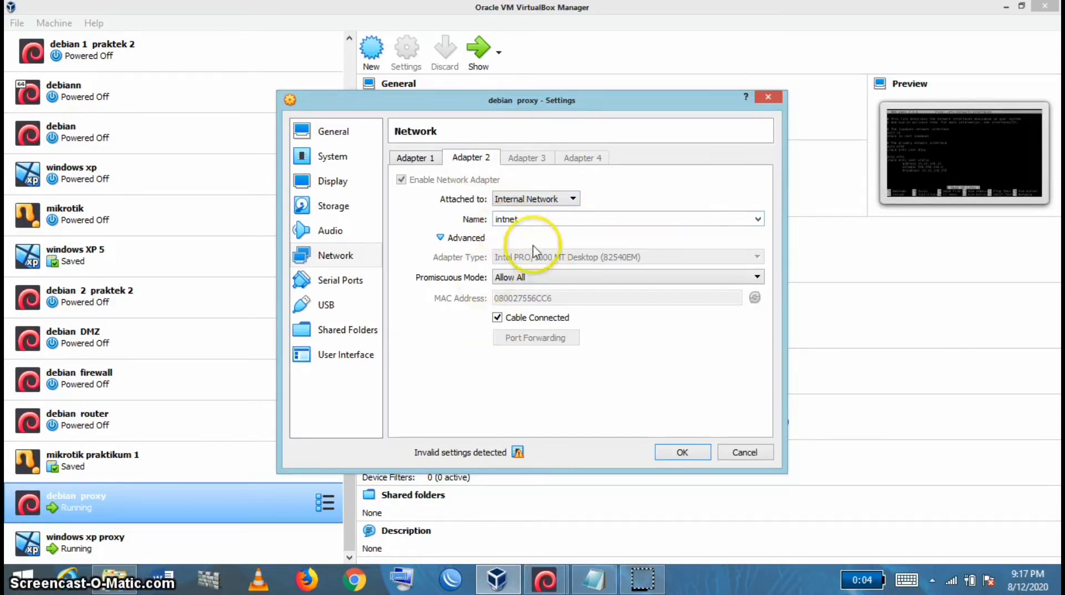
pyautogui.click(682, 451)
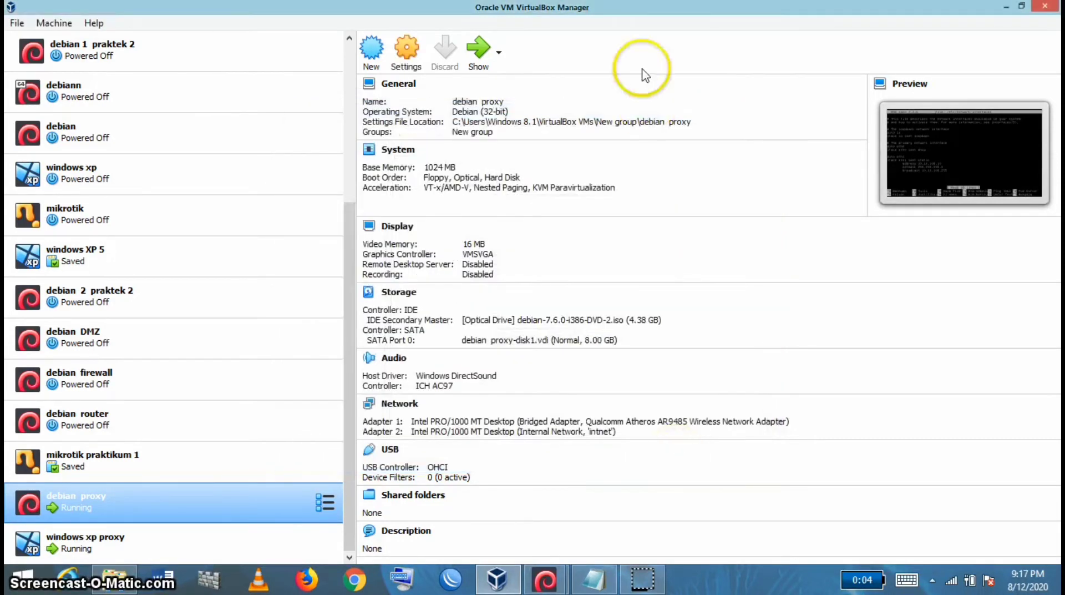
pyautogui.click(1006, 7)
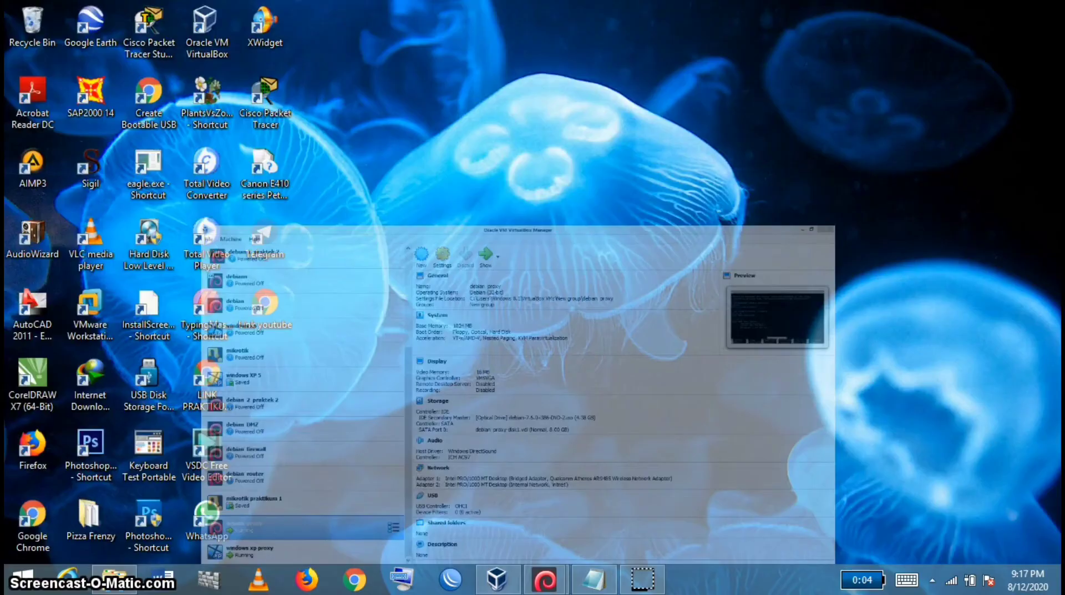
# In the debian proxy machine, check and close /etc/network/interfaces, and restart the networking service.
pyautogui.moveTo(547, 579)
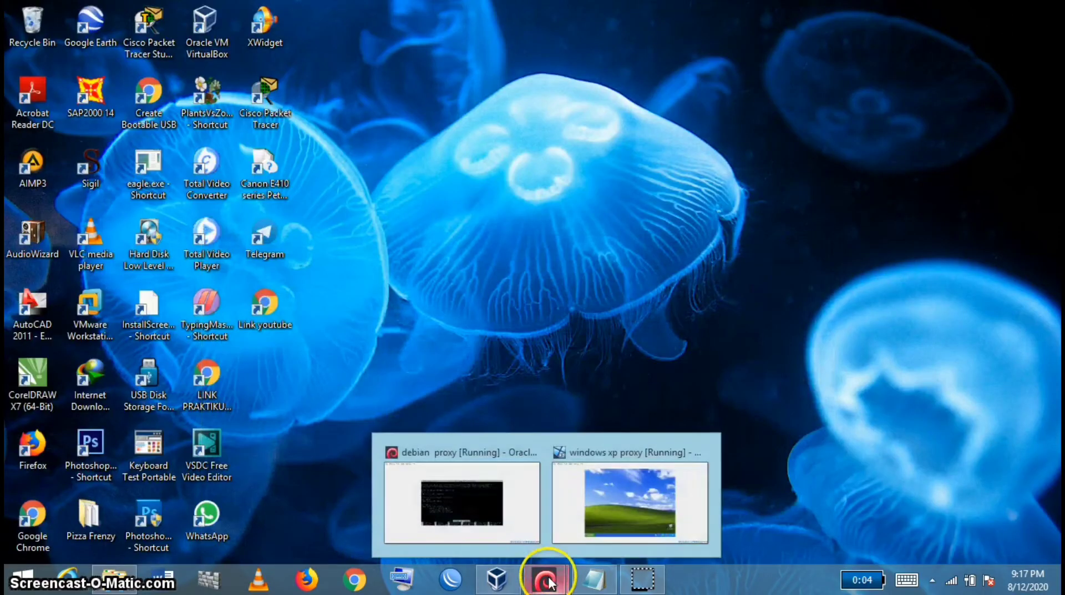
pyautogui.click(491, 509)
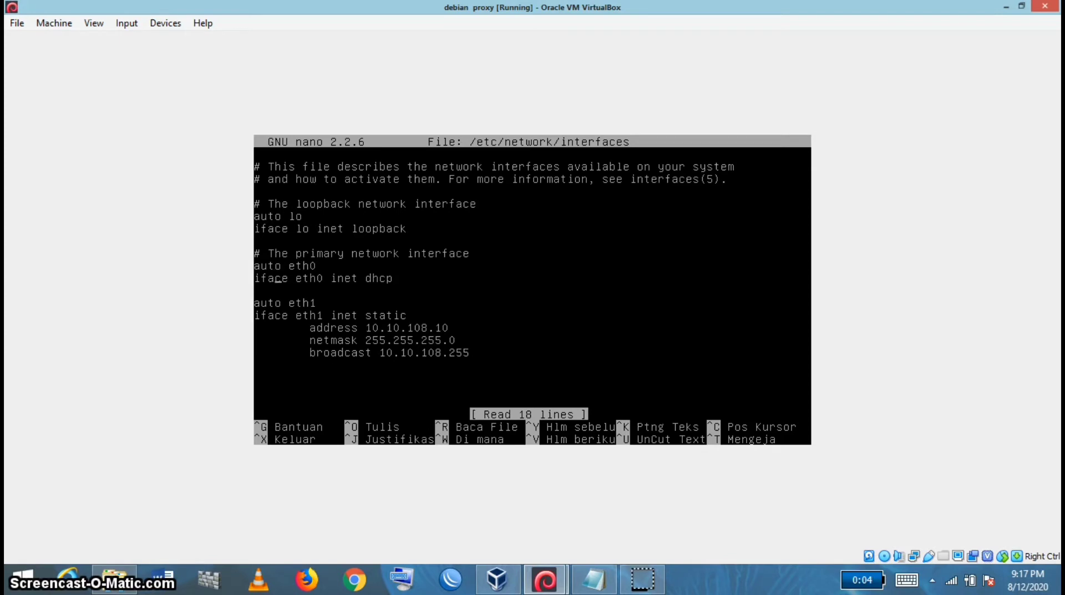
pyautogui.press('Down')
pyautogui.hotkey('ctrl', 'x')
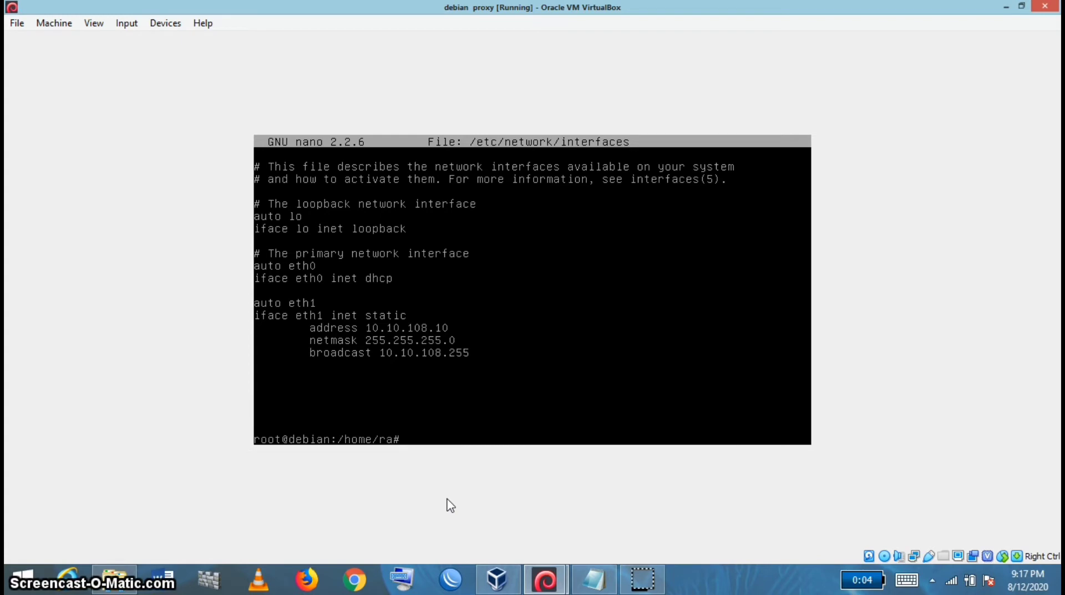
pyautogui.write('service networking restart')
pyautogui.press('Return')
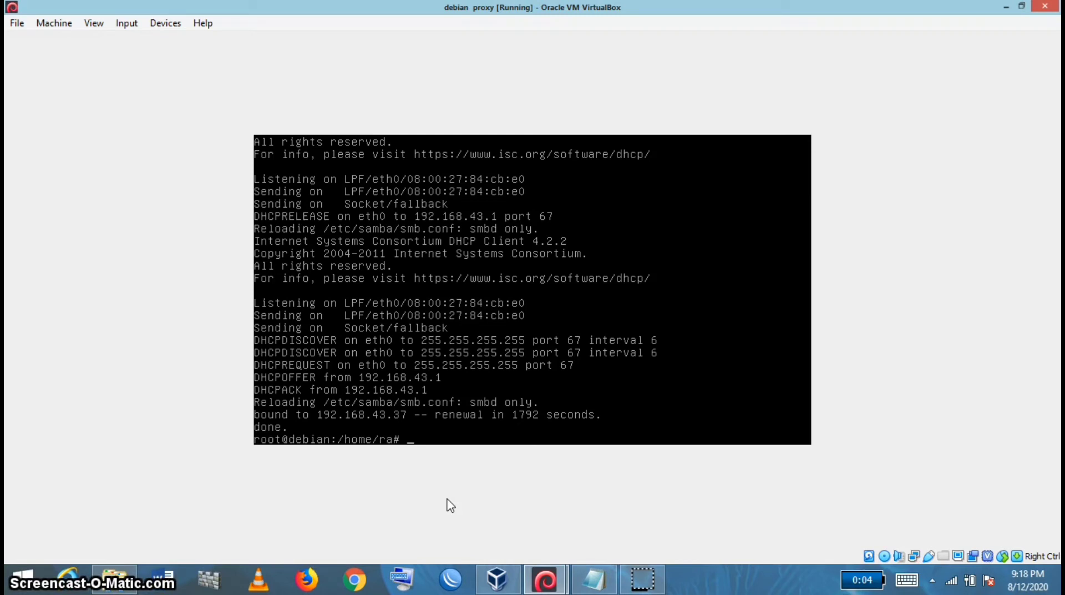
# Examine the iptables NAT masquerade rule and its outgoing interface in /etc/rc.local using nano.
pyautogui.write('nano /')
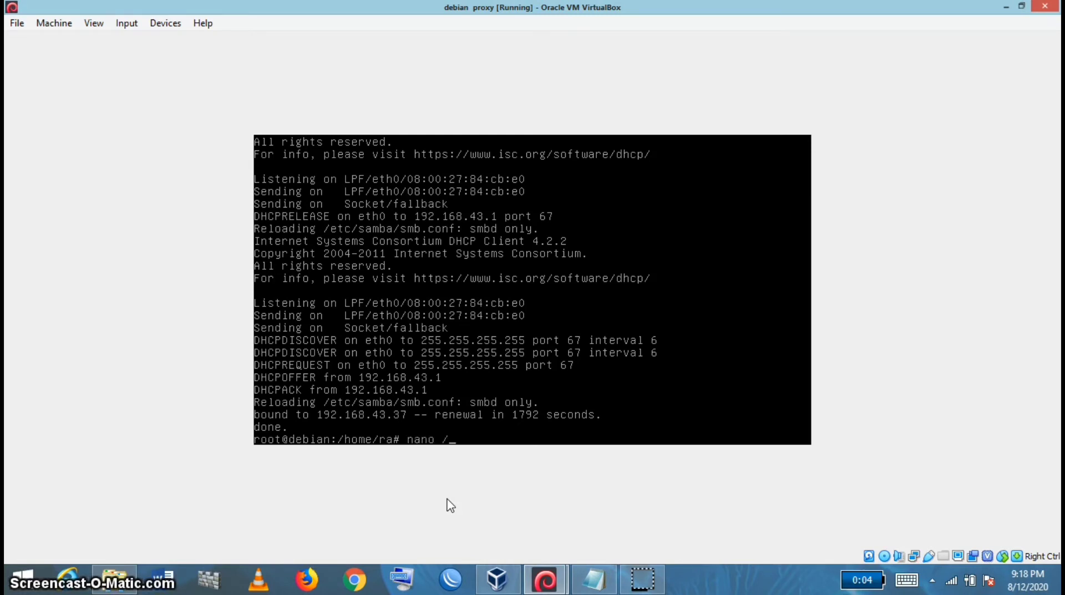
pyautogui.write('etc/')
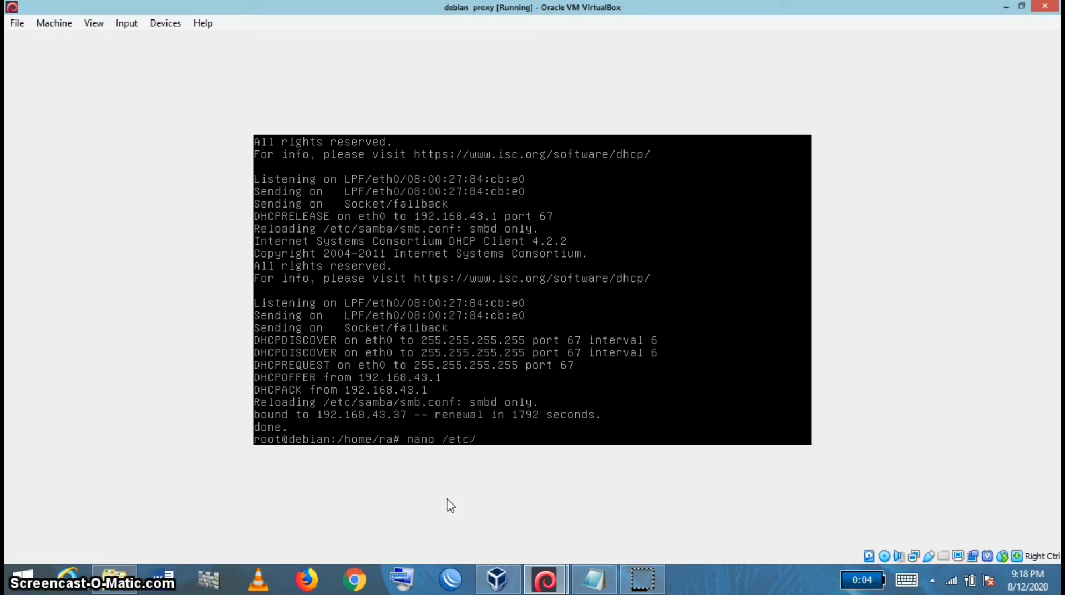
pyautogui.write('rc.local')
pyautogui.press('Return')
pyautogui.press('Down')
pyautogui.press('Down')
pyautogui.press('Down')
pyautogui.press('Down')
pyautogui.press('Down')
pyautogui.press('Down')
pyautogui.press('Down')
pyautogui.press('Down')
pyautogui.press('Down')
pyautogui.press('Down')
pyautogui.press('Down')
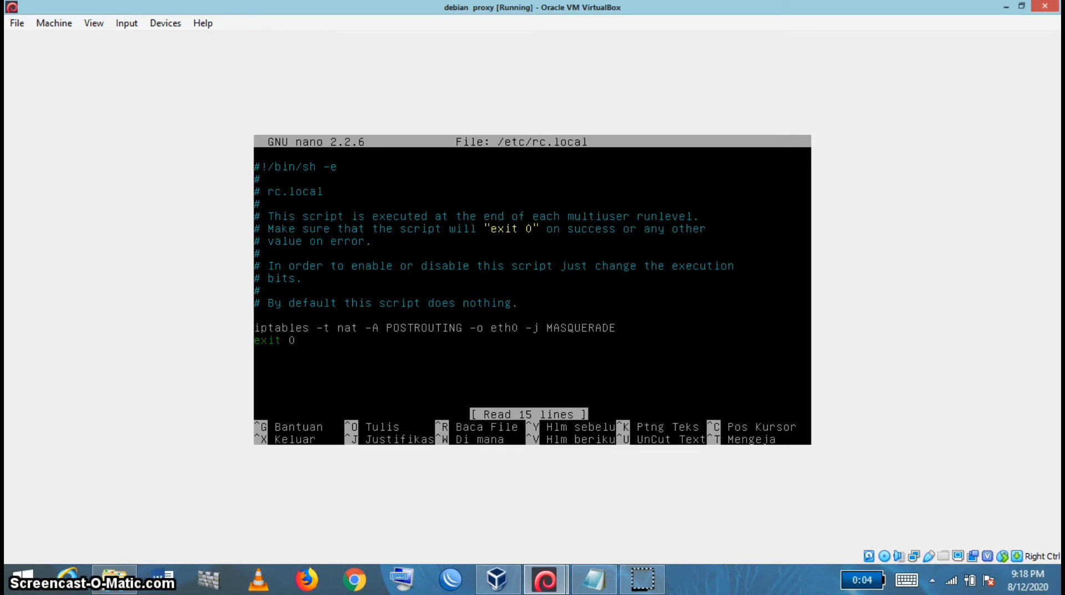
pyautogui.press('Right')
pyautogui.press('Right')
pyautogui.press('Right')
pyautogui.press('Right')
pyautogui.press('Right')
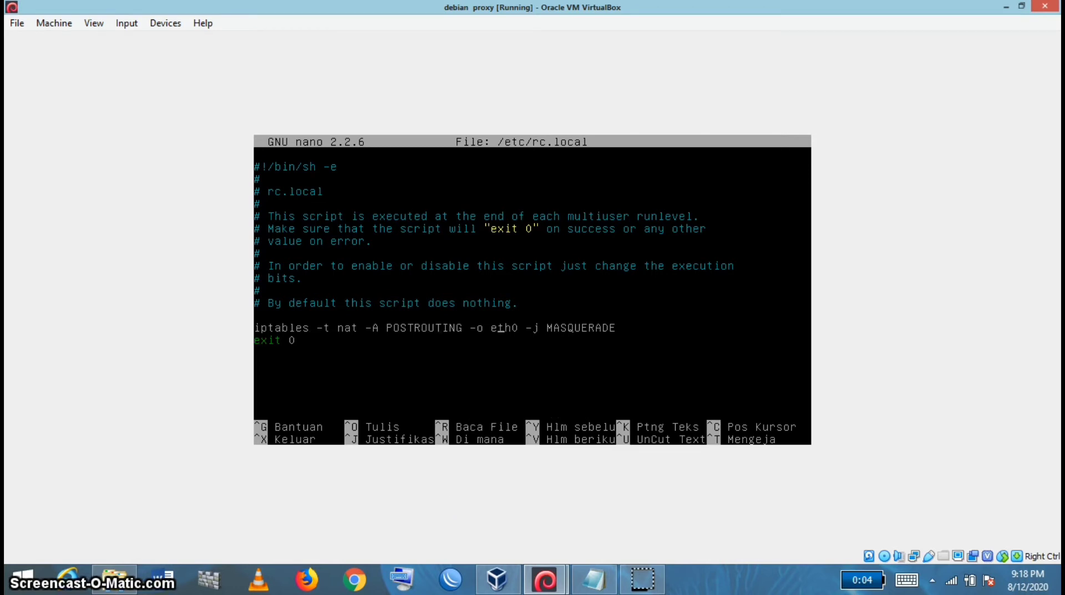
pyautogui.press('Right')
pyautogui.hotkey('ctrl', 'x')
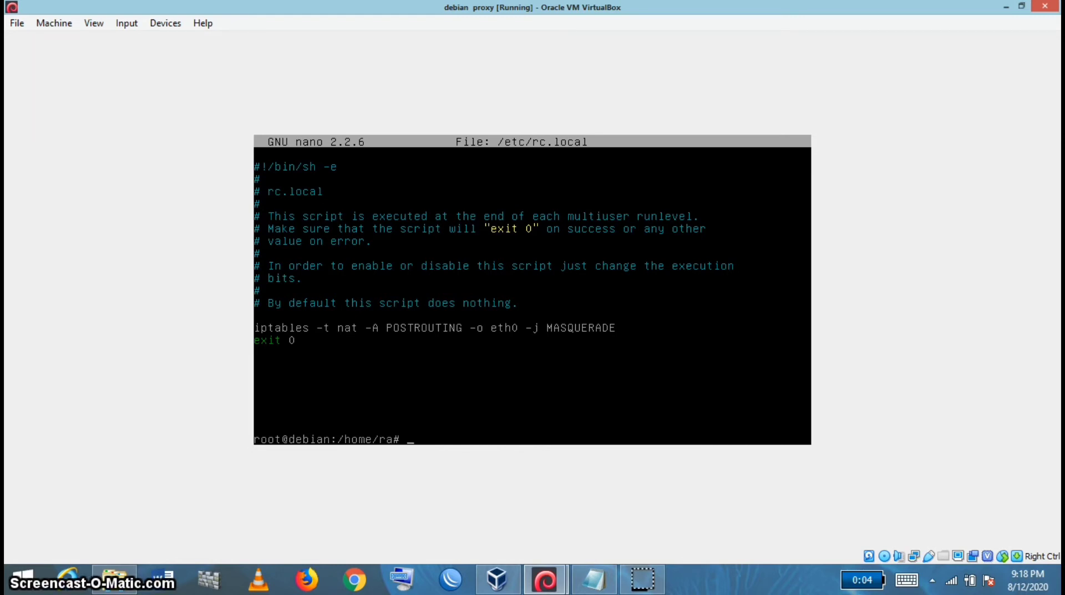
# Run the rc.local script with the command /etc/rc.local start.
pyautogui.write('/etc')
pyautogui.write('/rc.local start')
pyautogui.press('Return')
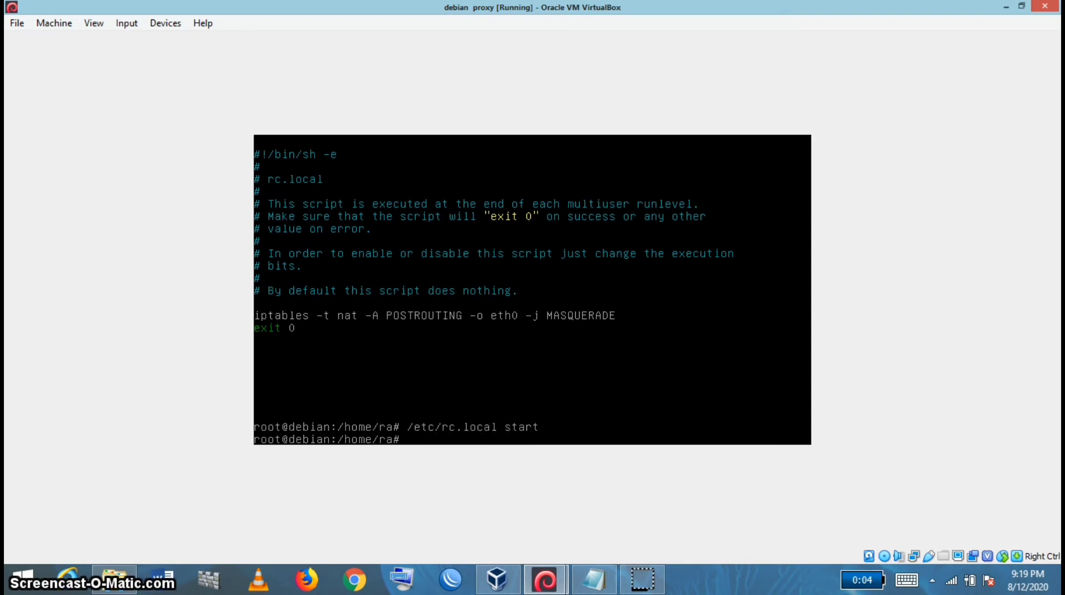
# Edit /etc/resolv.conf in nano to use nameservers 8.8.8.8 and 8.8.4.4, and save the file.
pyautogui.write('nano /etc/resol')
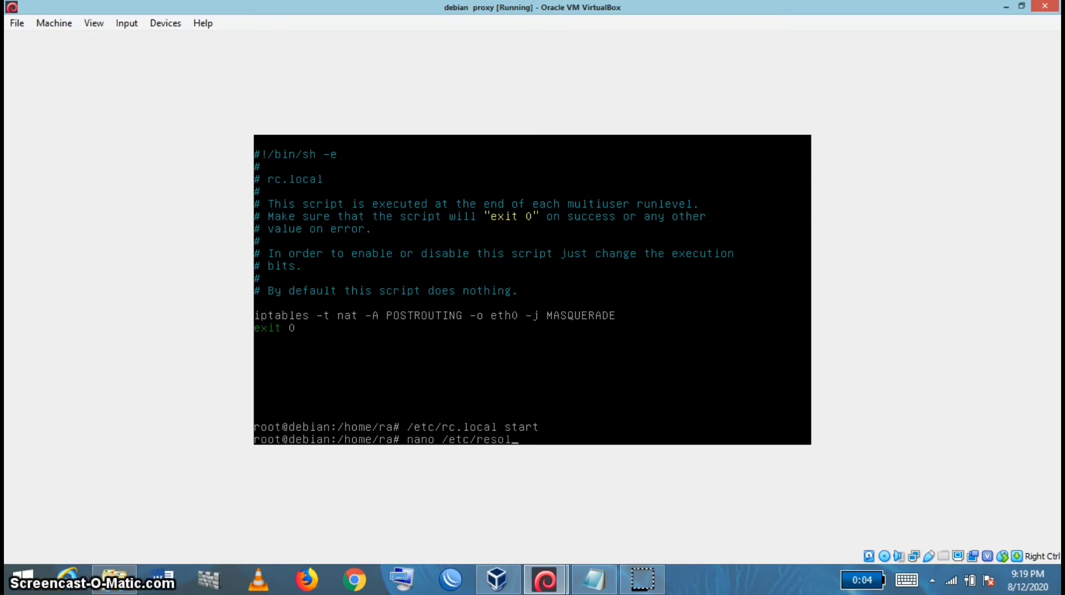
pyautogui.write('v.conf')
pyautogui.press('Return')
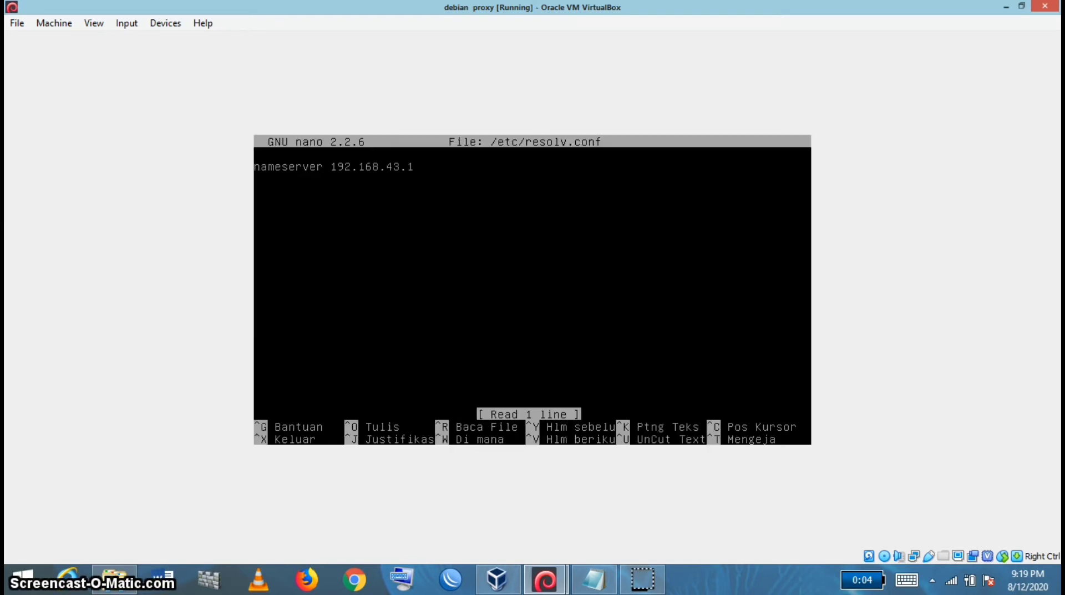
pyautogui.press('Right')
pyautogui.press('Right')
pyautogui.press('Right')
pyautogui.press('Right')
pyautogui.press('Right')
pyautogui.press('Right')
pyautogui.press('Right')
pyautogui.press('Right')
pyautogui.press('Right')
pyautogui.press('Right')
pyautogui.press('Right')
pyautogui.press('Right')
pyautogui.press('Right')
pyautogui.press('Right')
pyautogui.press('Right')
pyautogui.press('BackSpace')
pyautogui.press('BackSpace')
pyautogui.press('BackSpace')
pyautogui.press('BackSpace')
pyautogui.press('BackSpace')
pyautogui.press('BackSpace')
pyautogui.press('BackSpace')
pyautogui.press('BackSpace')
pyautogui.press('BackSpace')
pyautogui.press('BackSpace')
pyautogui.press('BackSpace')
pyautogui.press('BackSpace')
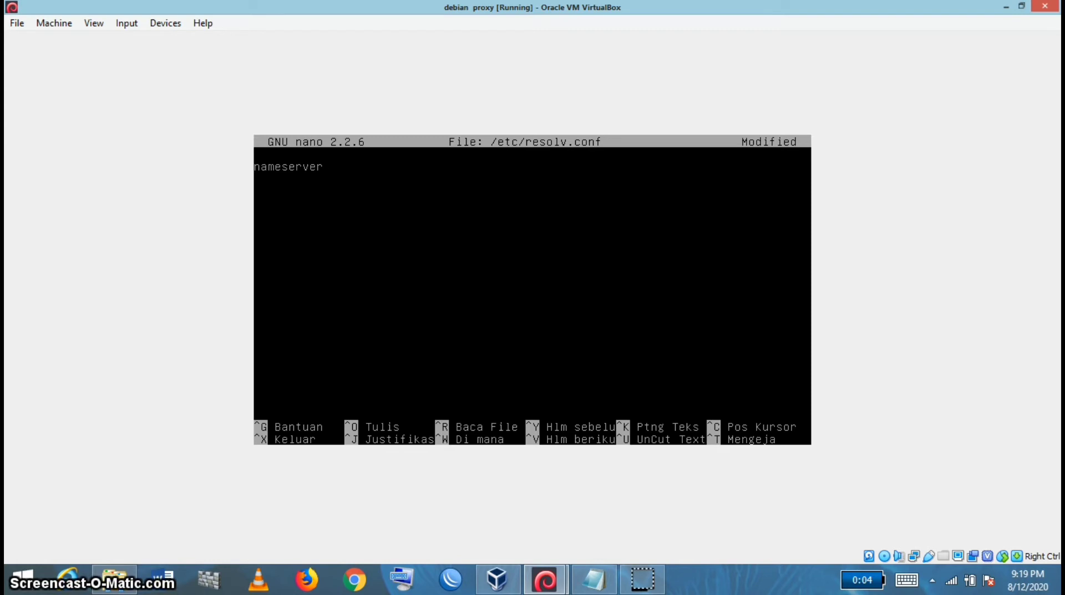
pyautogui.write('8.8.8.8 ')
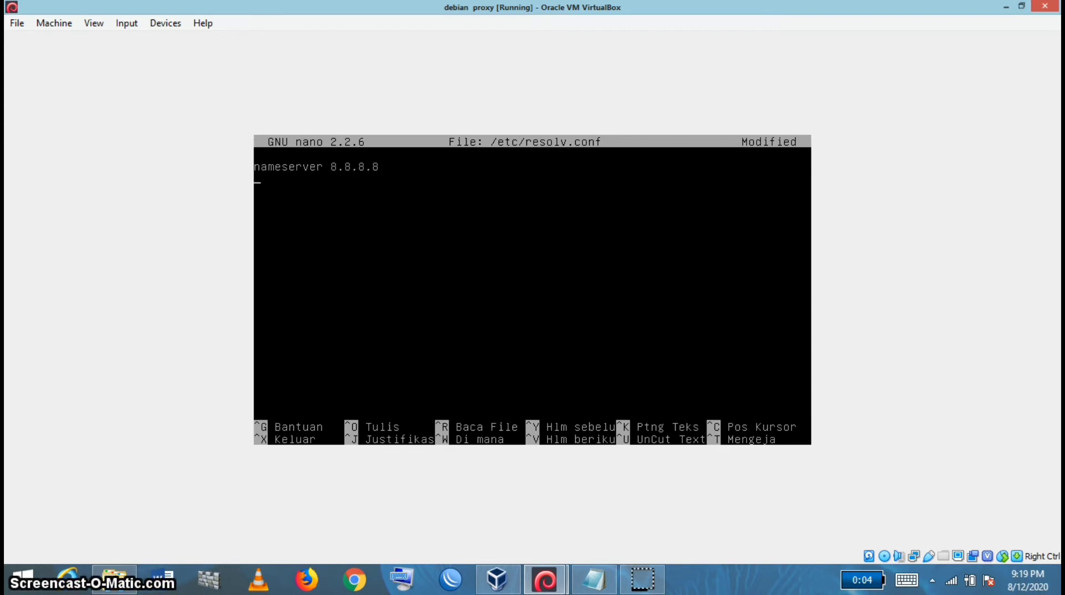
pyautogui.write('nameserver 8.8.4.4')
pyautogui.hotkey('ctrl', 'x')
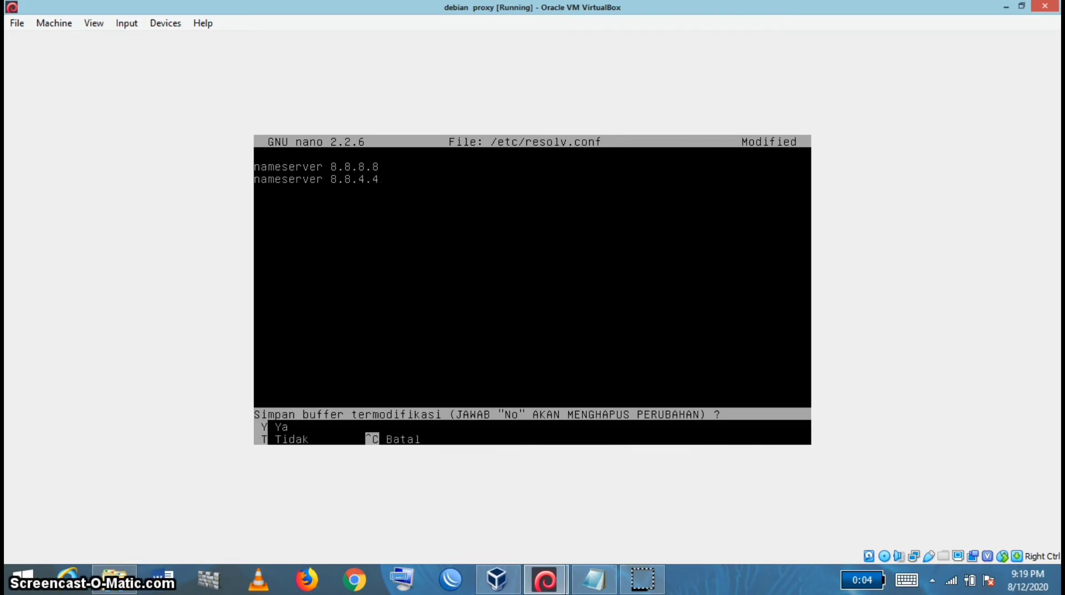
pyautogui.press('y')
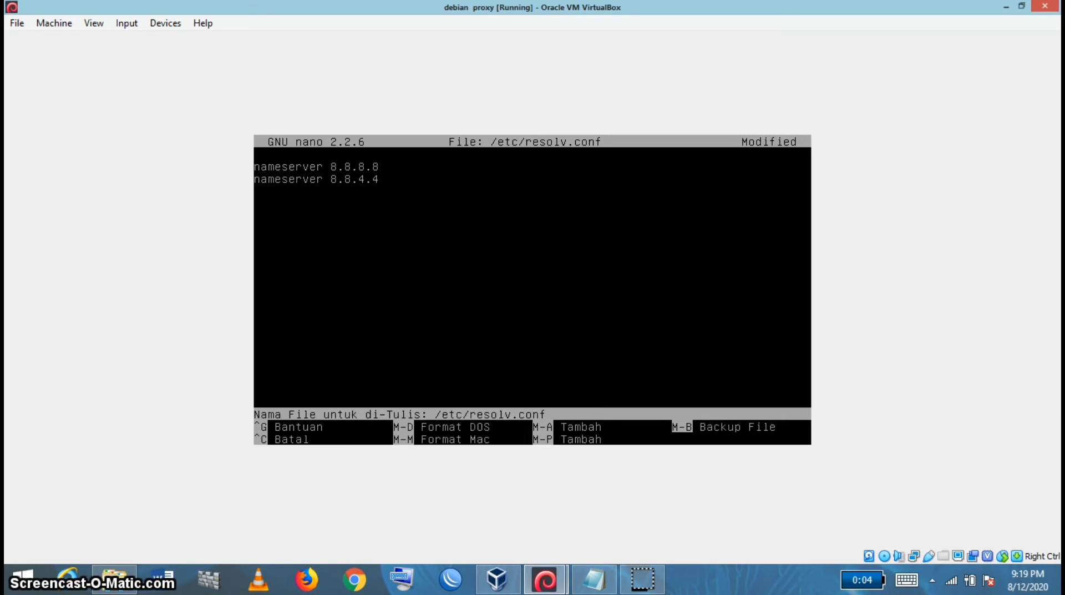
pyautogui.press('Return')
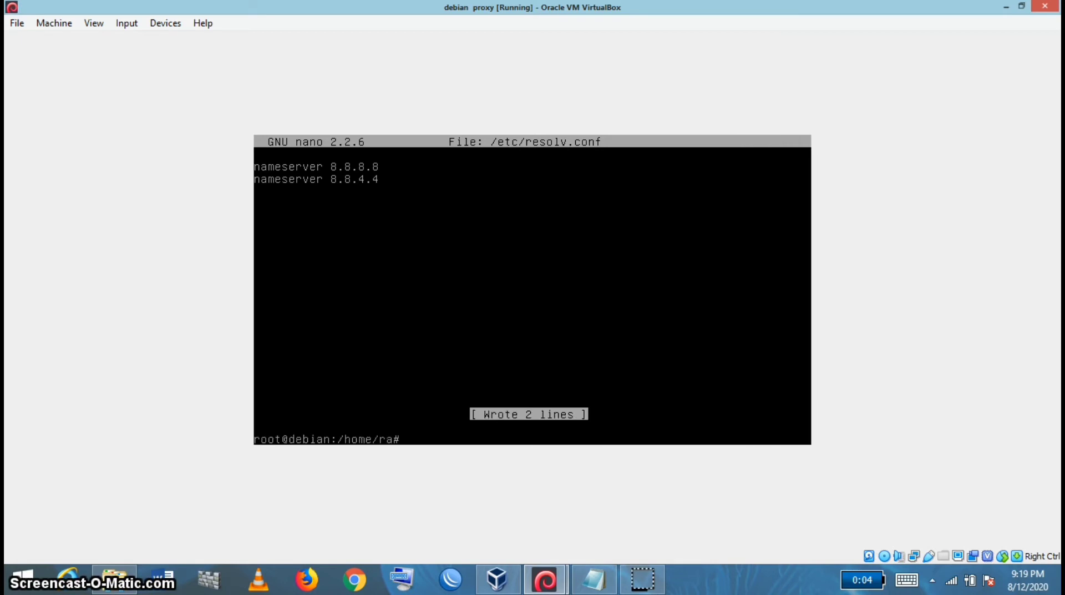
# Examine the IPv4 packet forwarding line in /etc/sysctl.conf using nano.
pyautogui.write('nano /etc/sysctl.conf')
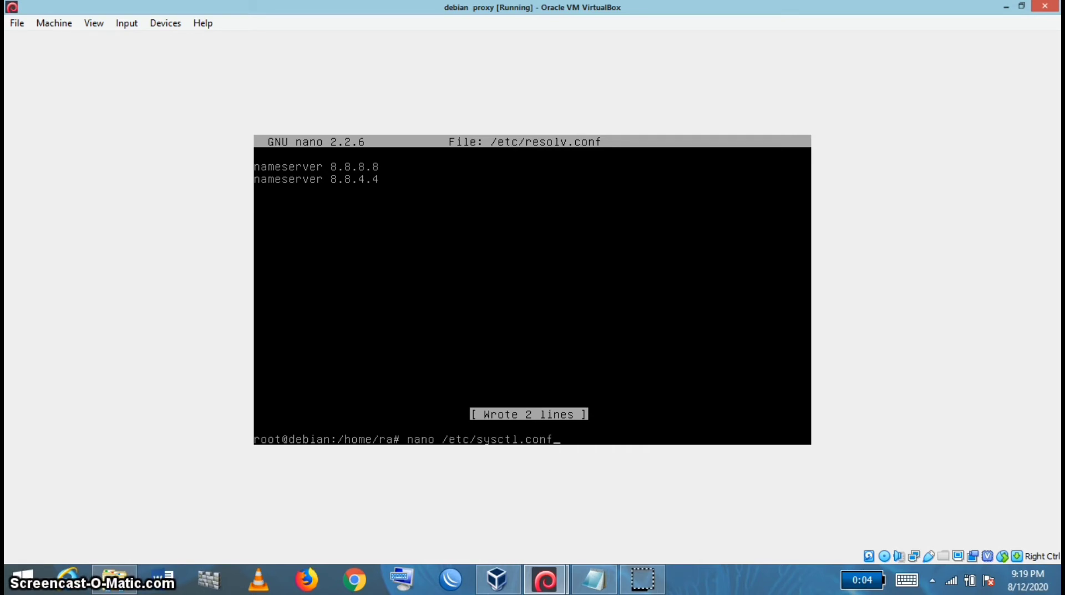
pyautogui.press('Return')
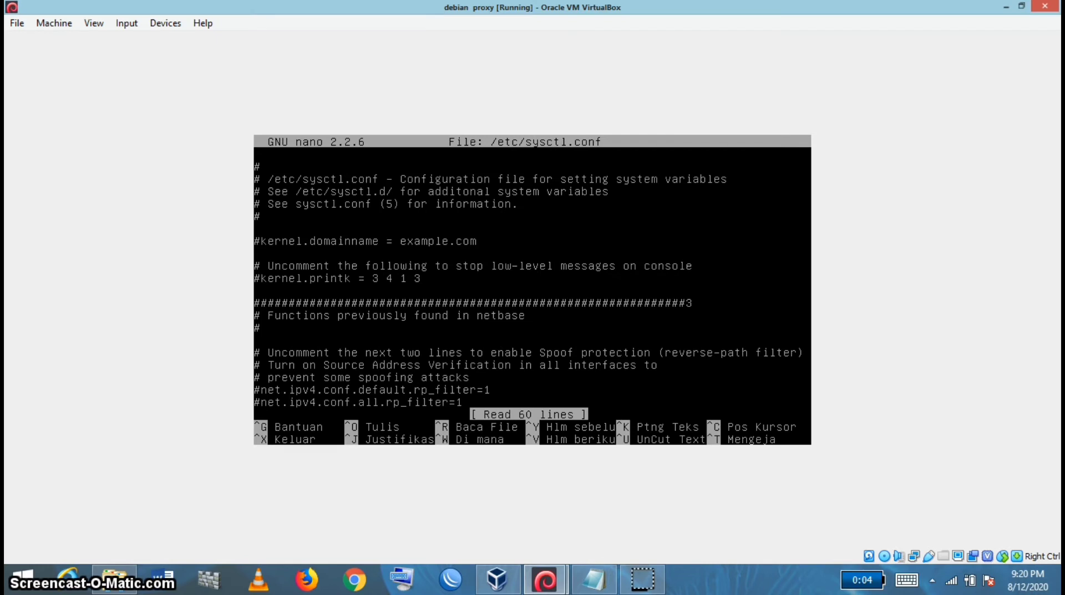
pyautogui.press('Down')
pyautogui.press('Down')
pyautogui.press('Down')
pyautogui.press('Down')
pyautogui.press('Down')
pyautogui.press('Down')
pyautogui.press('Down')
pyautogui.press('Down')
pyautogui.press('Down')
pyautogui.press('Down')
pyautogui.press('Down')
pyautogui.press('Down')
pyautogui.press('Down')
pyautogui.press('Down')
pyautogui.press('Down')
pyautogui.press('Down')
pyautogui.press('Down')
pyautogui.press('Down')
pyautogui.press('Down')
pyautogui.press('Down')
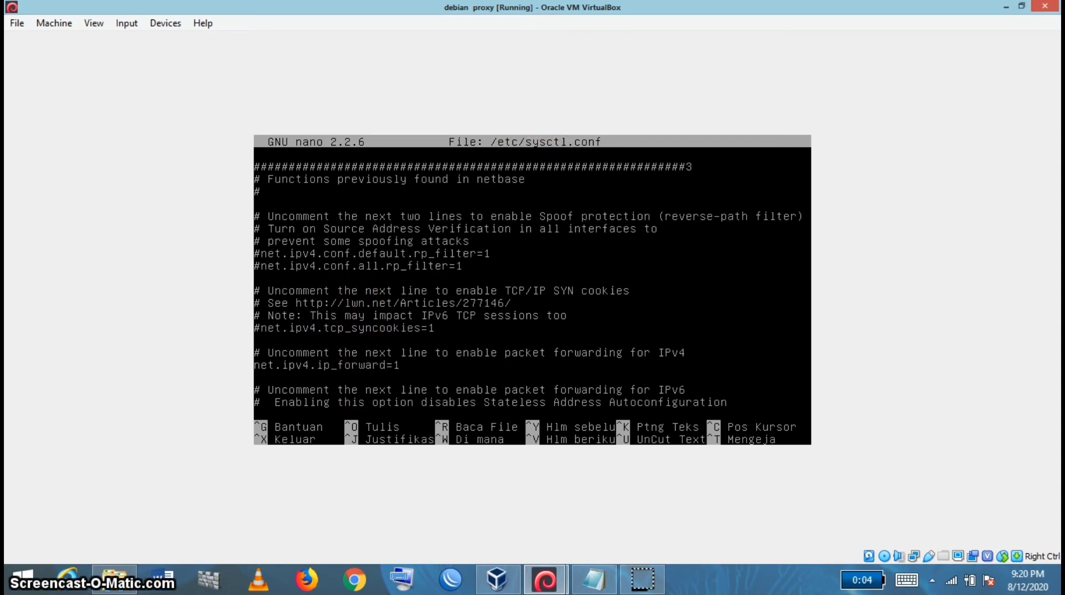
pyautogui.hotkey('ctrl', 'x')
# Reboot the Debian machine with the init 6 command.
pyautogui.write('i')
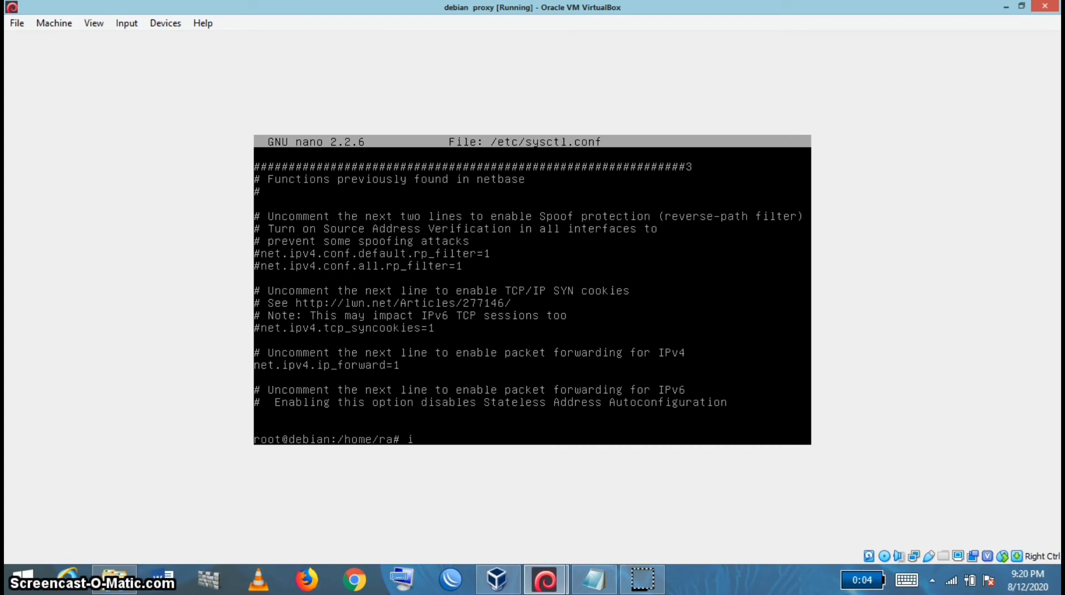
pyautogui.write('nit 6')
pyautogui.press('Return')
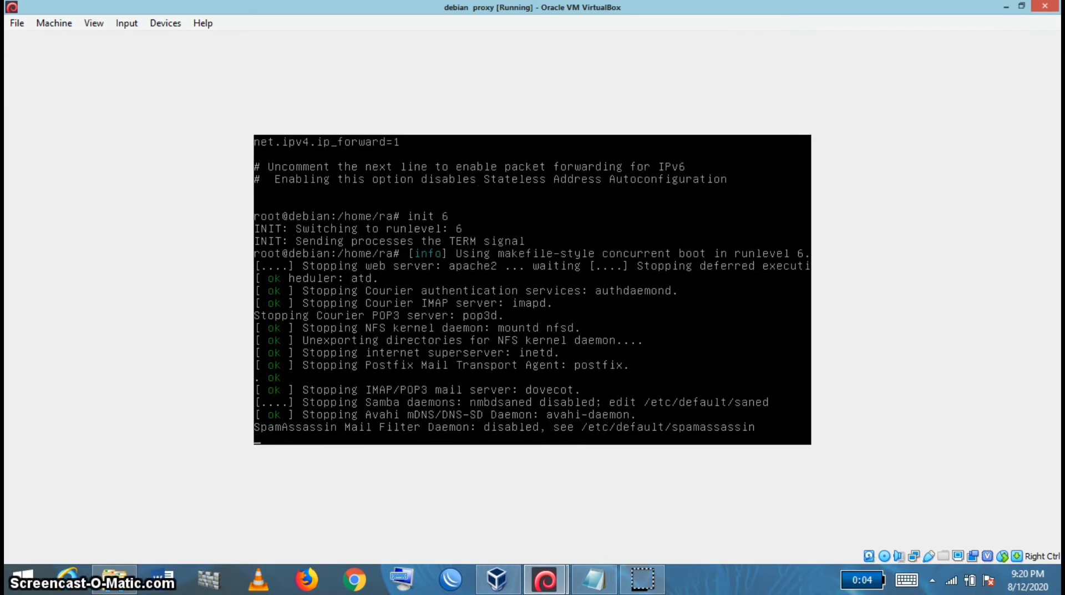
# Switch to the Windows XP virtual machine and open its Network Connections folder.
pyautogui.click(547, 580)
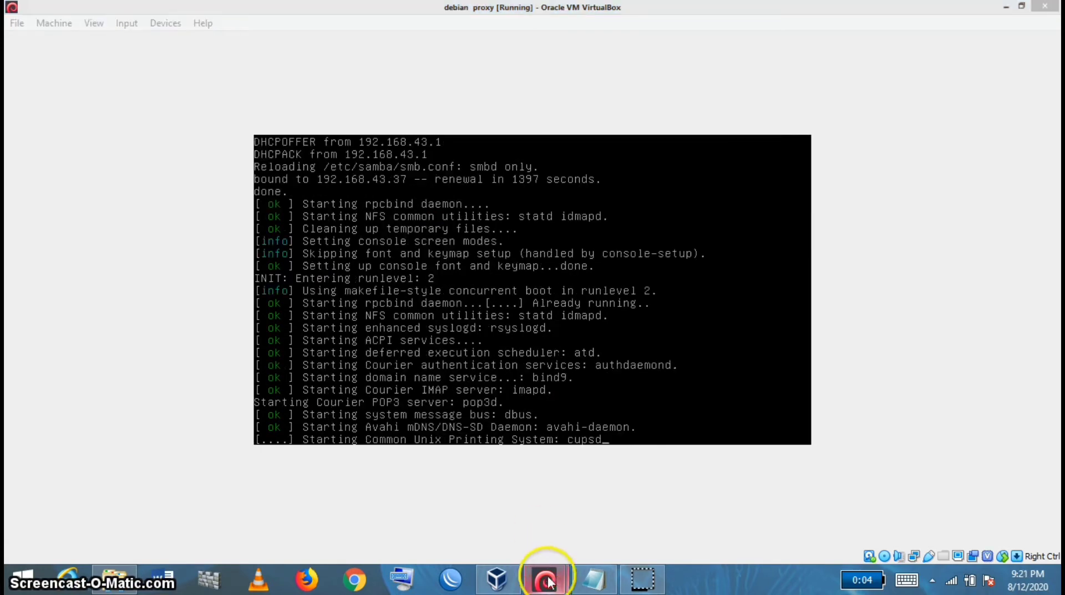
pyautogui.click(604, 501)
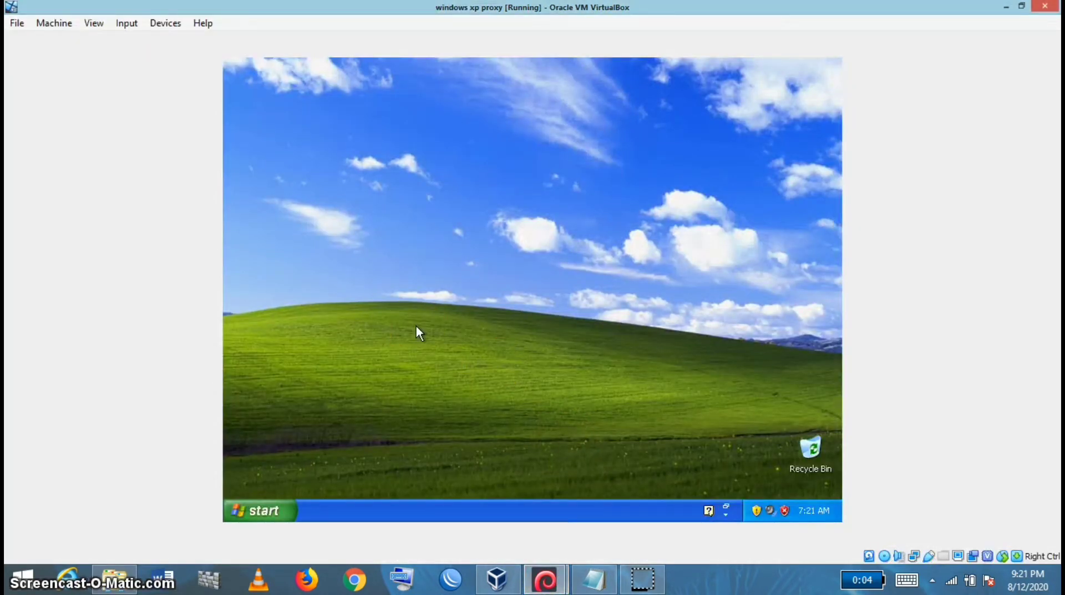
pyautogui.click(281, 517)
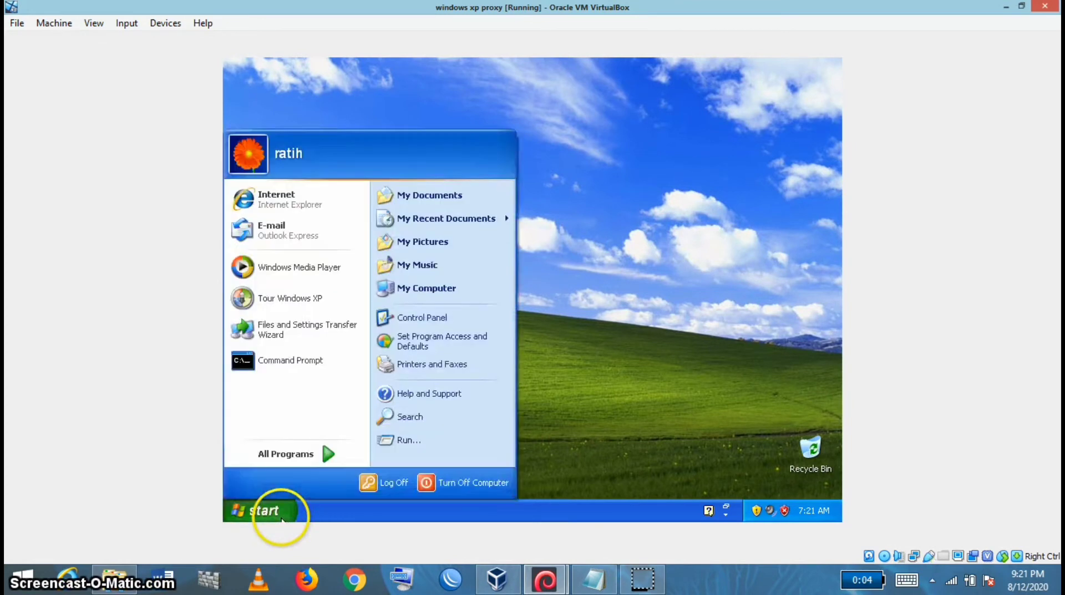
pyautogui.click(427, 315)
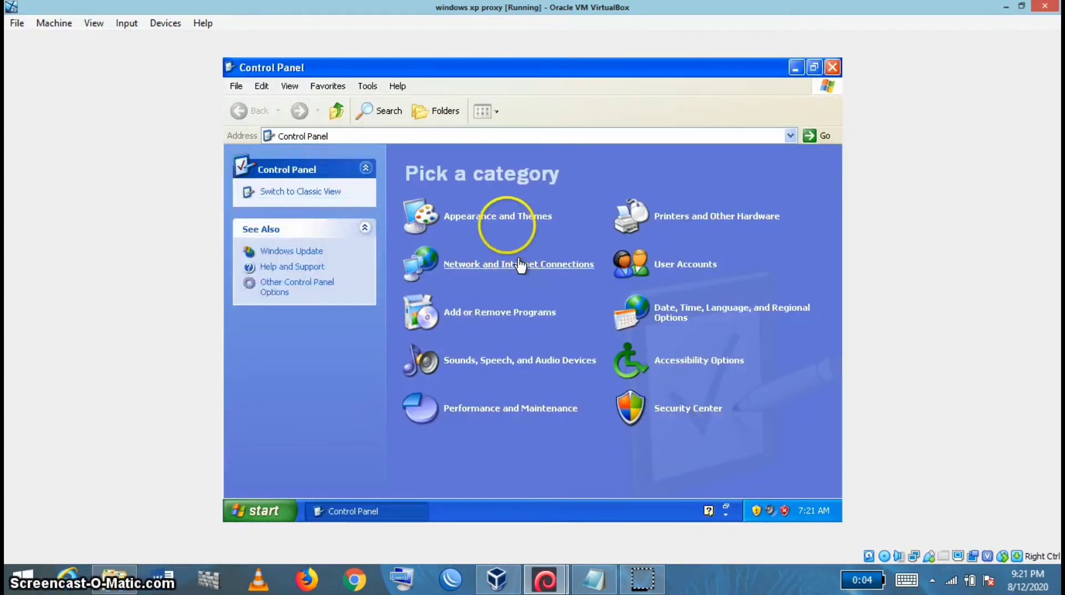
pyautogui.click(497, 265)
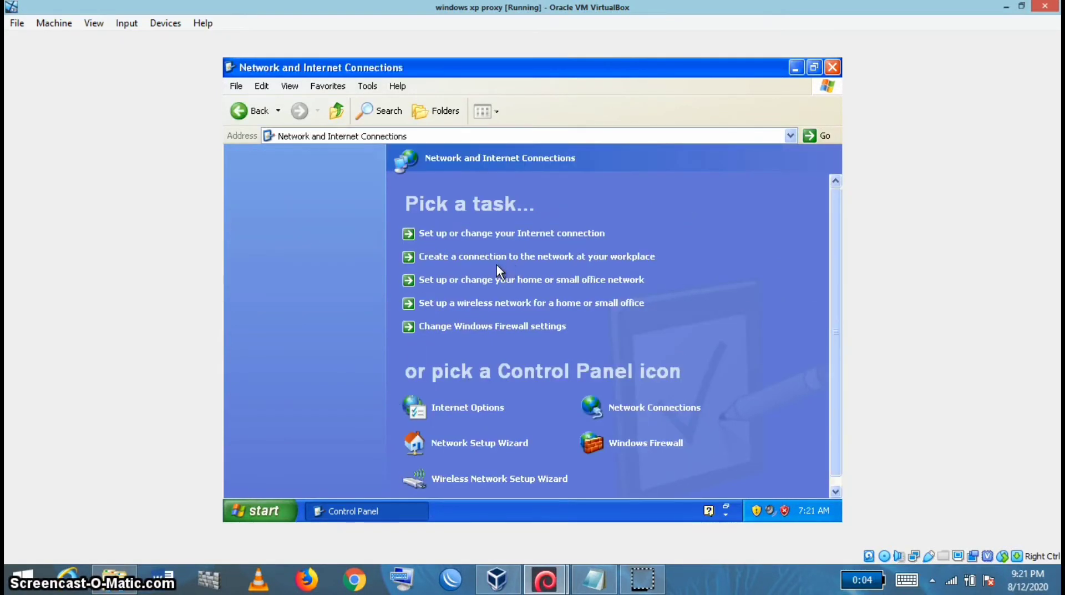
pyautogui.click(694, 444)
pyautogui.click(657, 411)
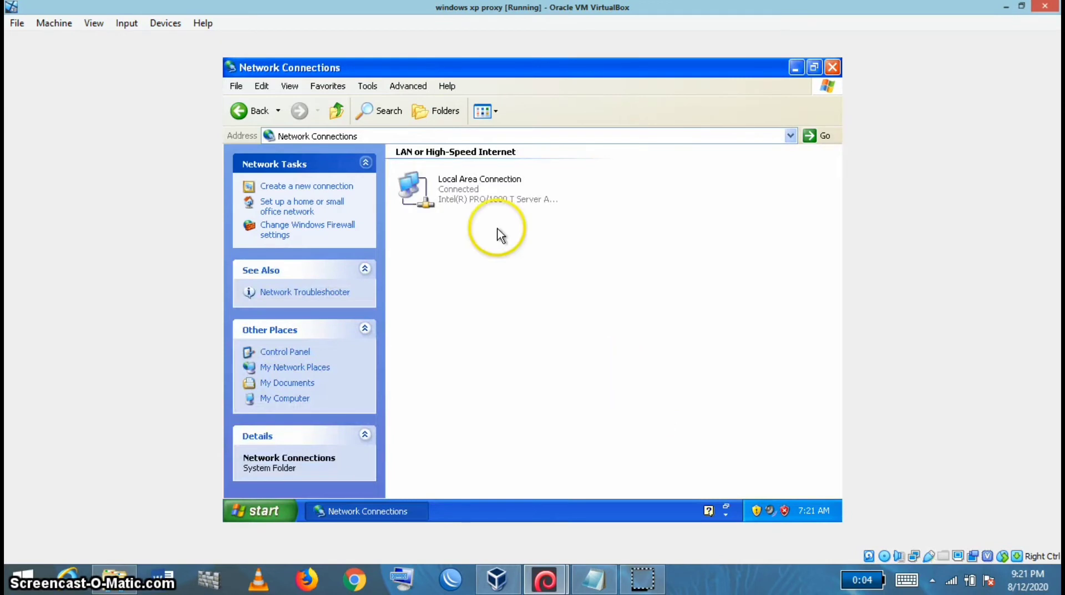
# Review the Local Area Connection's Internet Protocol (TCP/IP) properties, close the dialogs, and switch back to the Debian virtual machine.
pyautogui.click(449, 181)
pyautogui.doubleClick(450, 177)
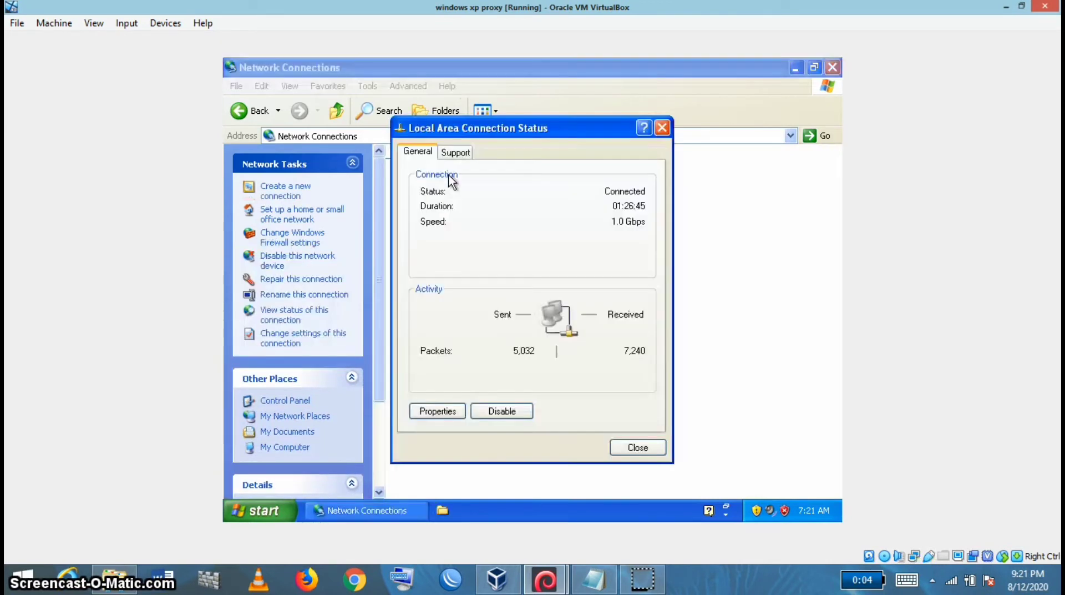
pyautogui.click(433, 411)
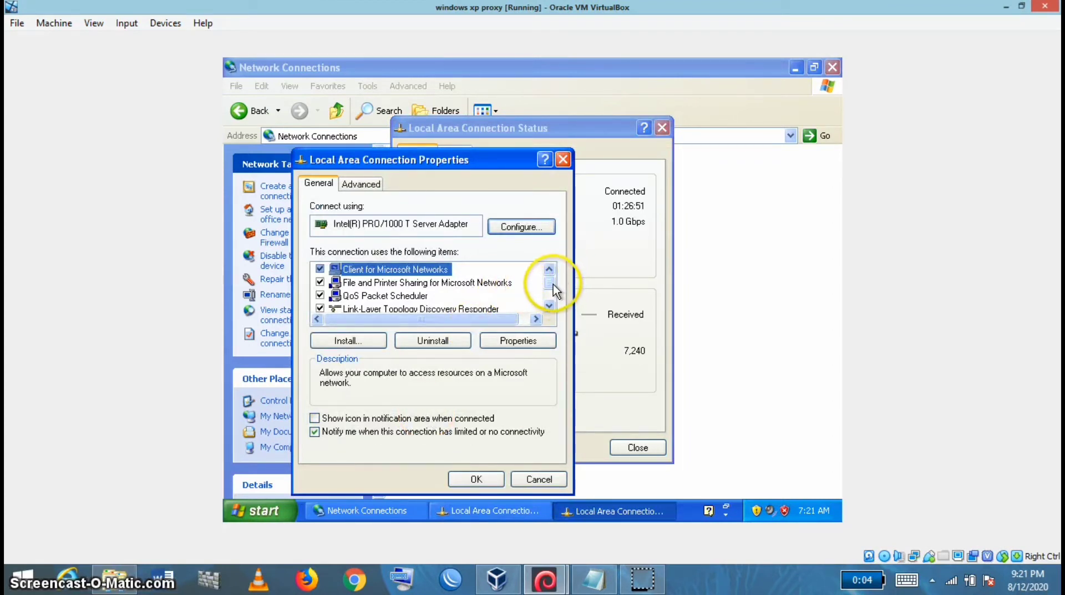
pyautogui.scroll(-1, 552, 286)
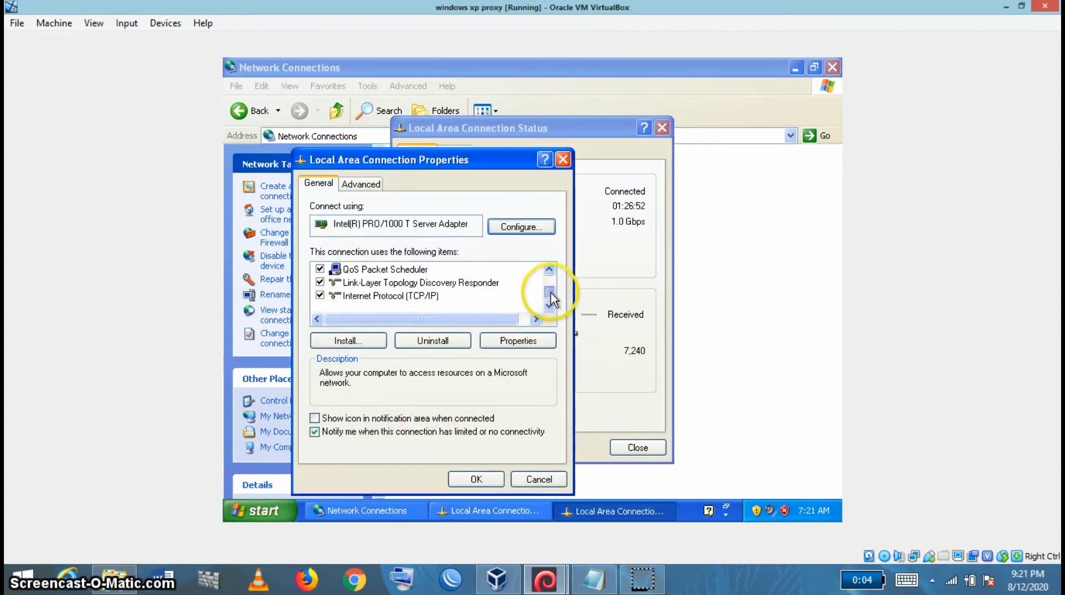
pyautogui.click(404, 298)
pyautogui.click(496, 340)
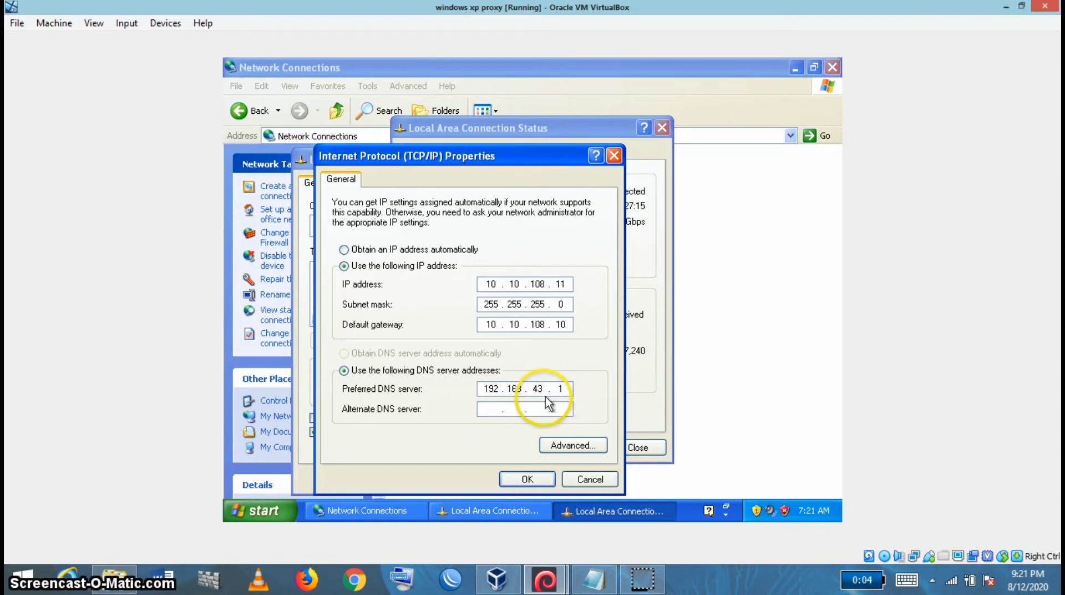
pyautogui.click(528, 480)
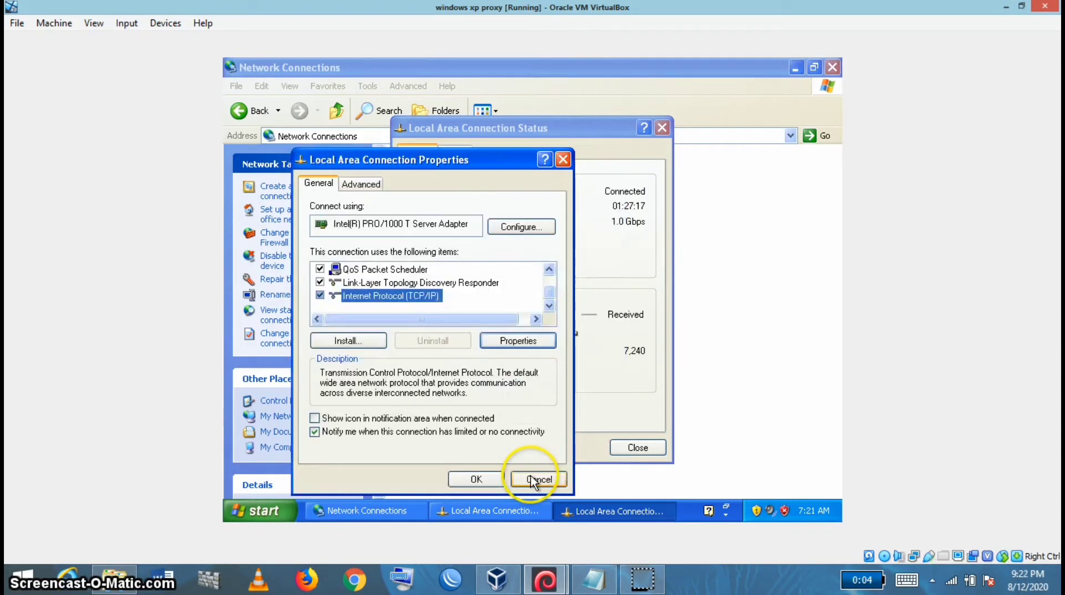
pyautogui.click(478, 480)
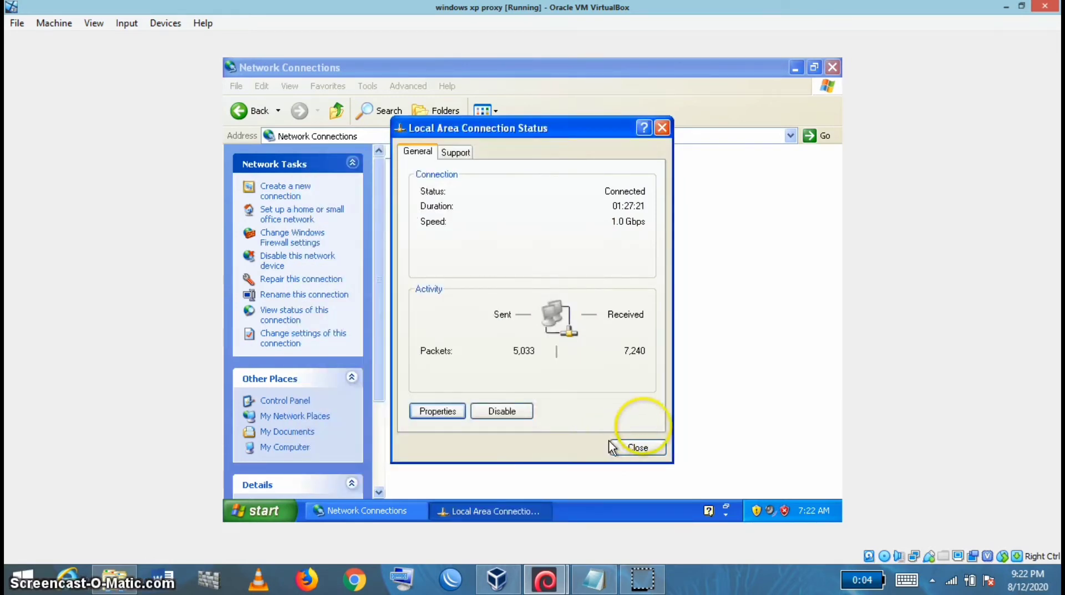
pyautogui.click(638, 447)
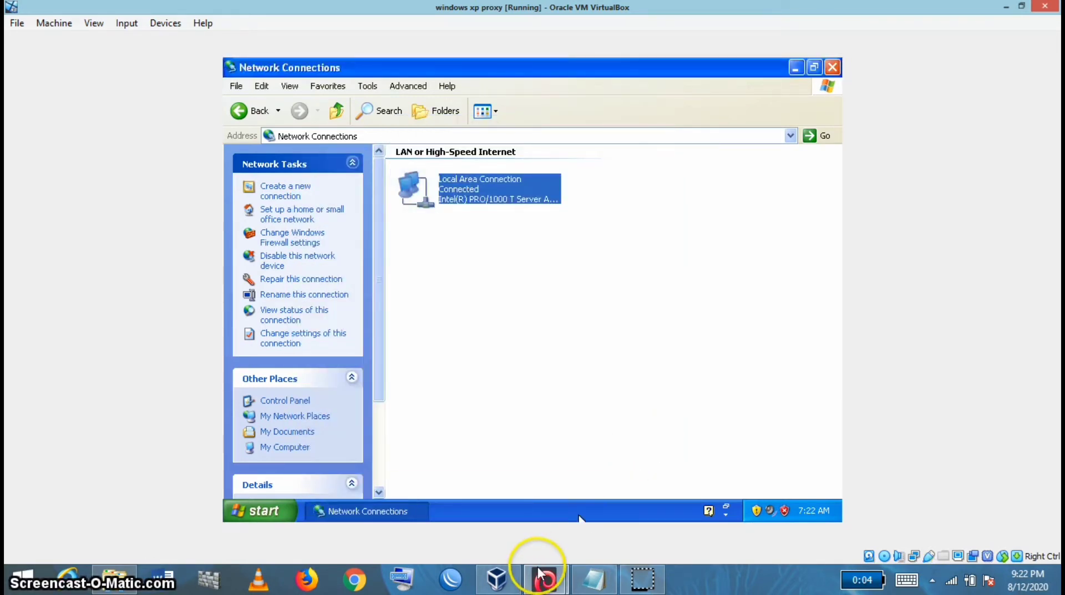
pyautogui.moveTo(545, 580)
pyautogui.click(466, 497)
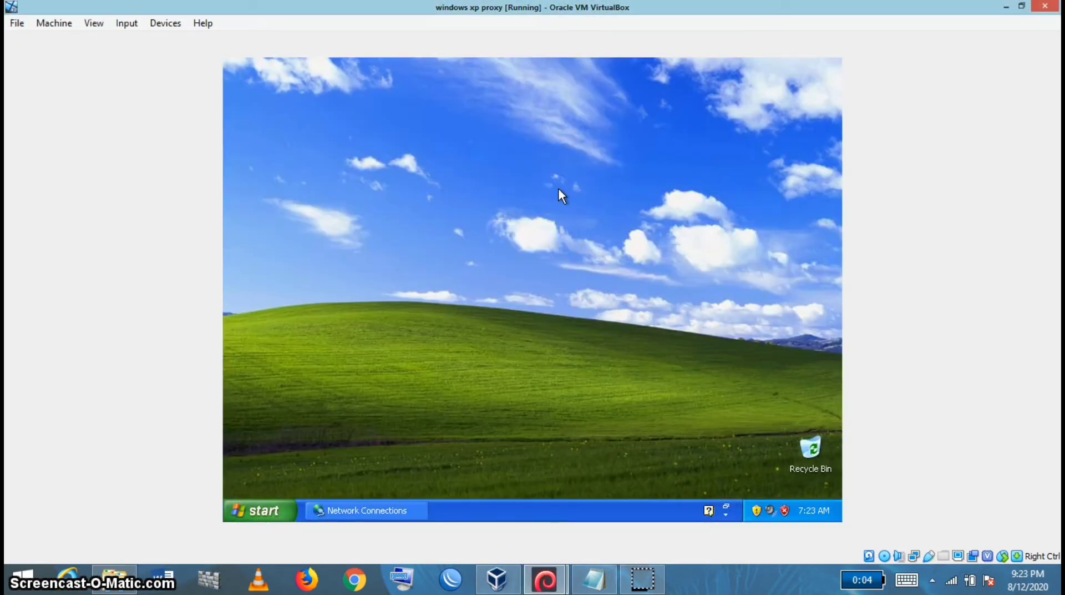
# Open a command prompt in Windows XP and ping 8.8.8.8.
pyautogui.press('super+r')
pyautogui.press('Return')
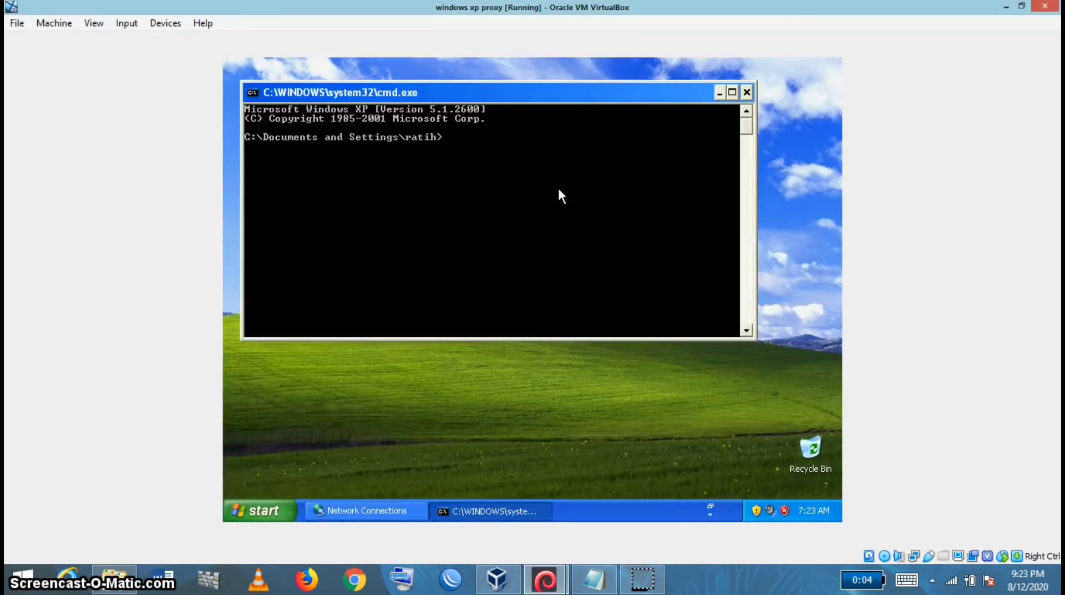
pyautogui.write('ping ')
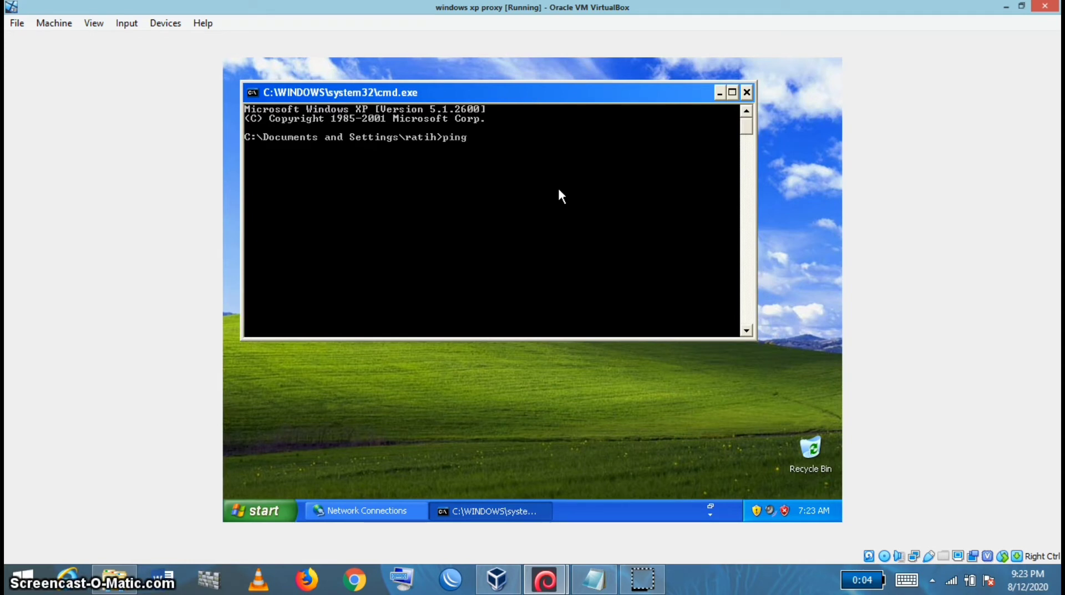
pyautogui.write('8.8')
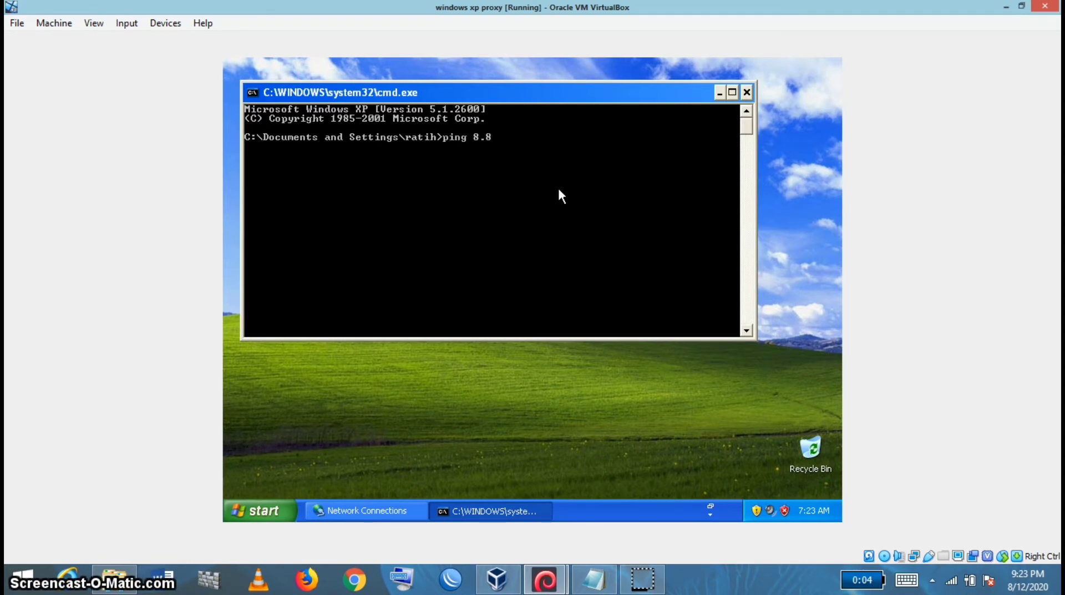
pyautogui.write('.8.8')
pyautogui.press('Return')
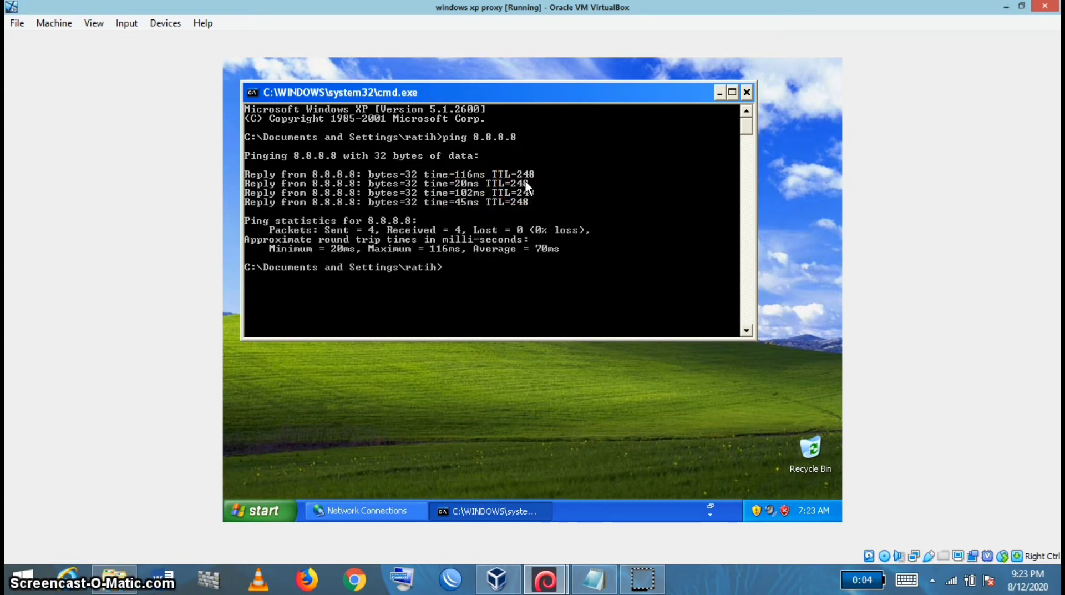
# Ping google.com from the Windows XP command prompt.
pyautogui.write('ping g')
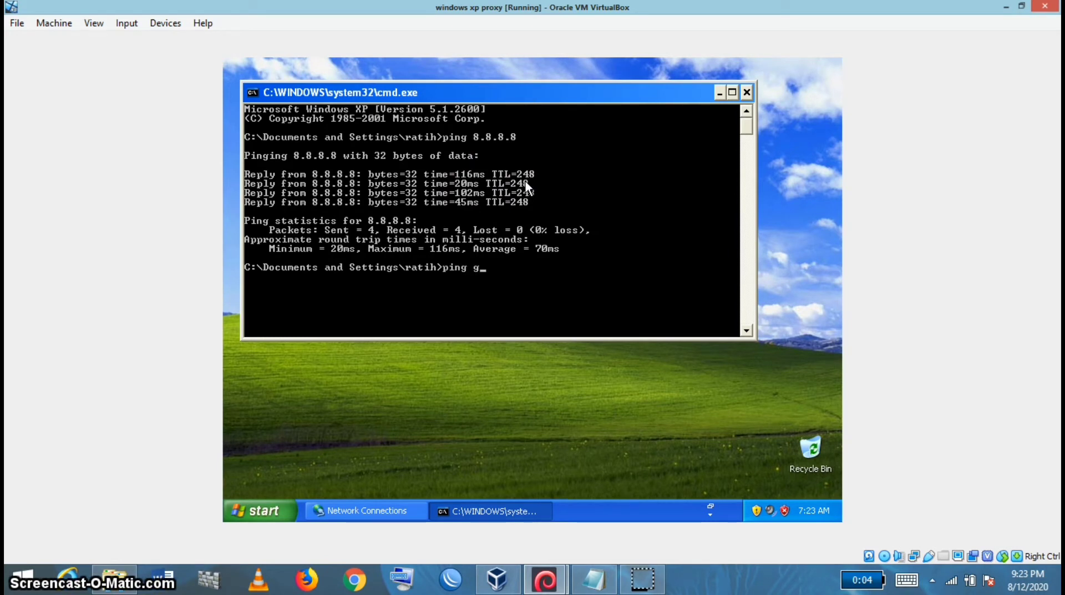
pyautogui.write('oogle.com')
pyautogui.press('Return')
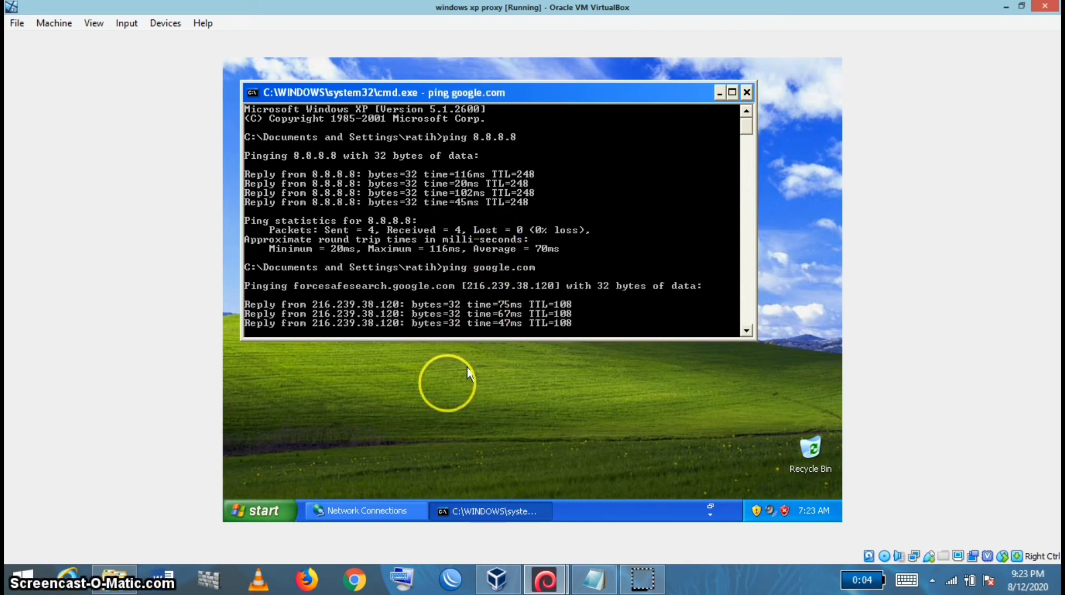
# Load mengapa.site in Internet Explorer to test the client's web access, and close the browser.
pyautogui.click(277, 510)
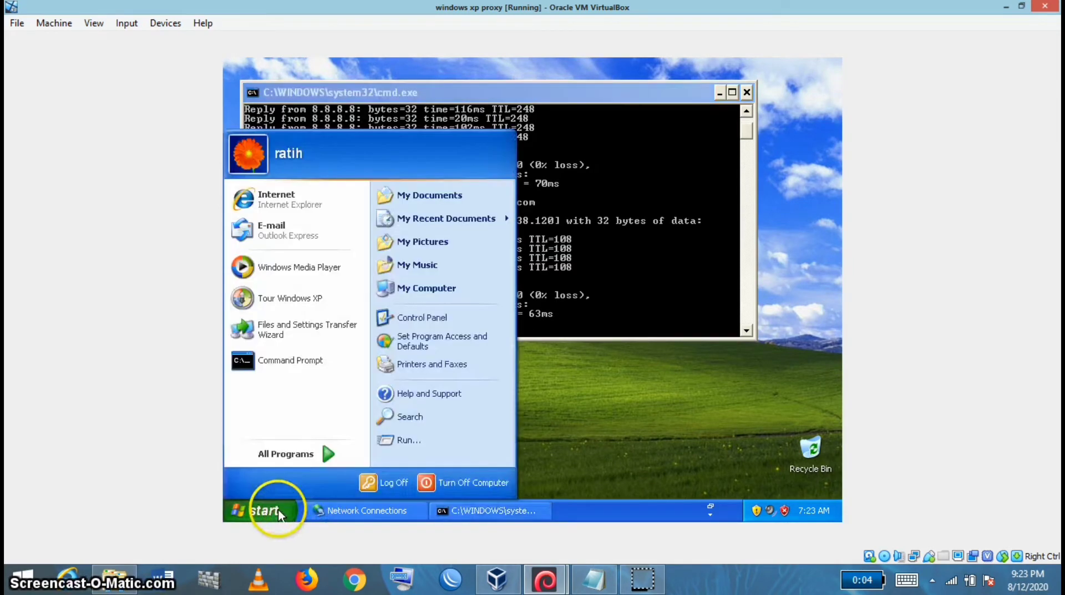
pyautogui.click(294, 206)
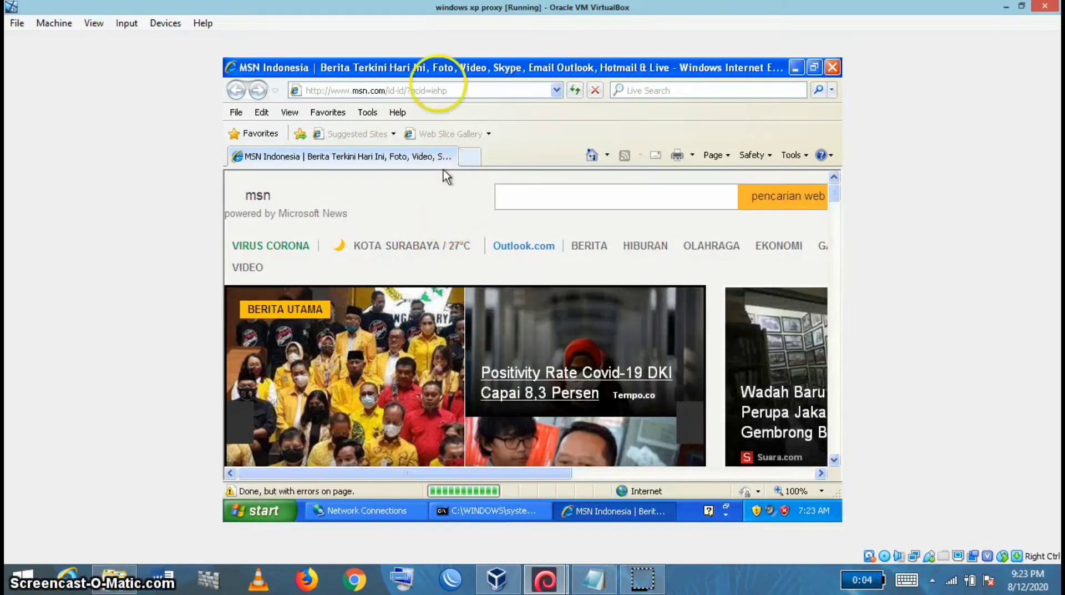
pyautogui.click(452, 90)
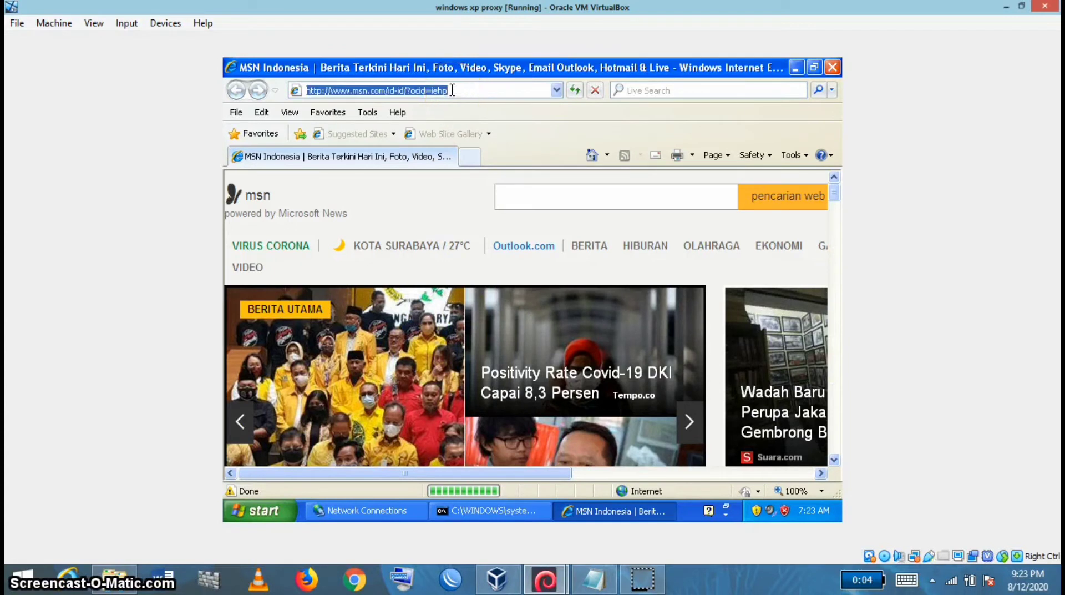
pyautogui.write('mengapa.site')
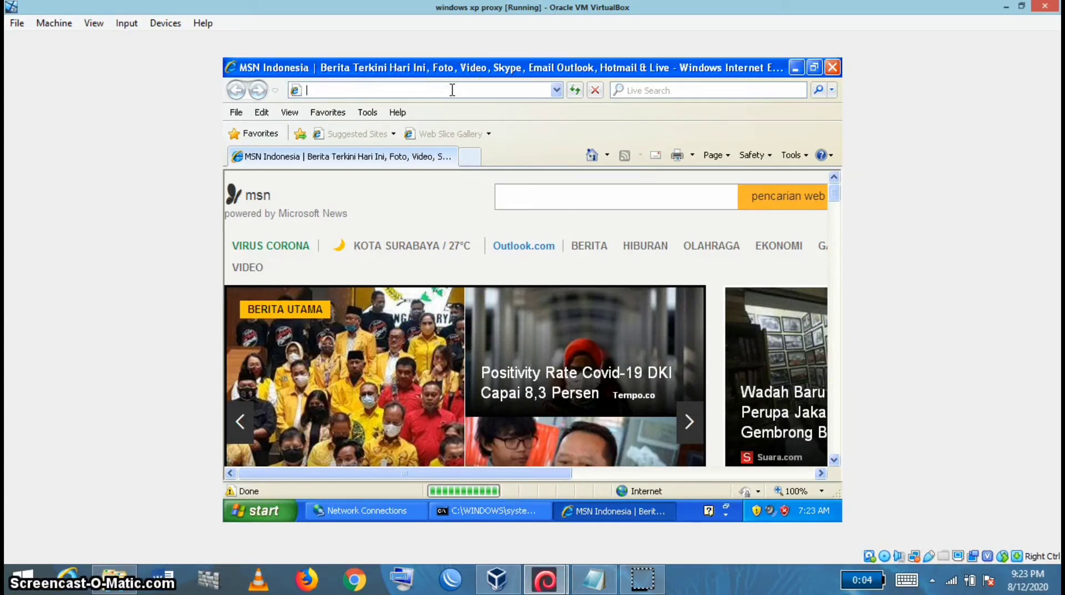
pyautogui.press('Return')
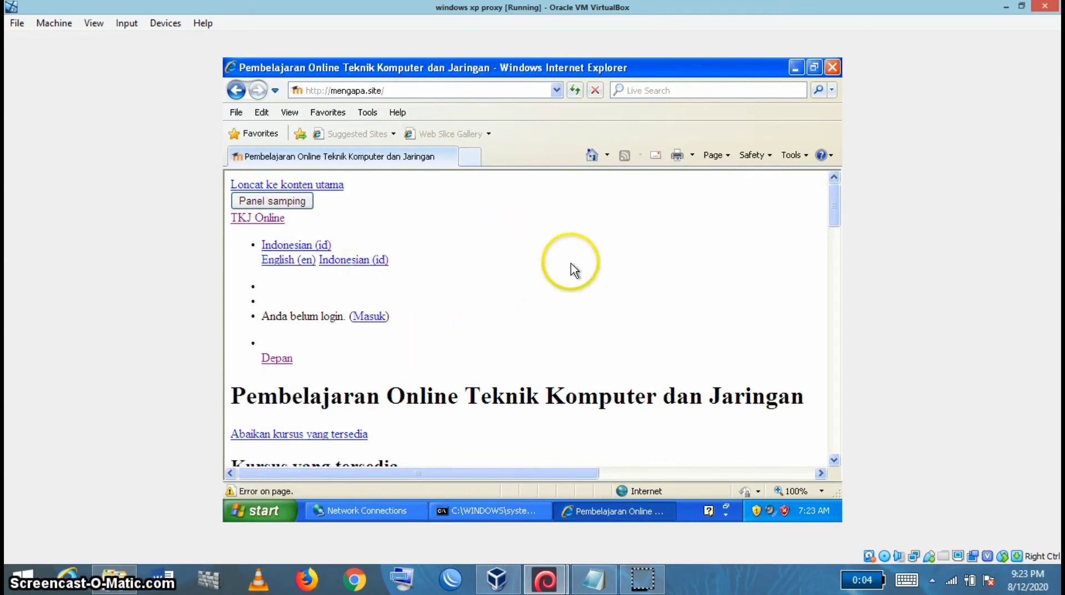
pyautogui.click(833, 68)
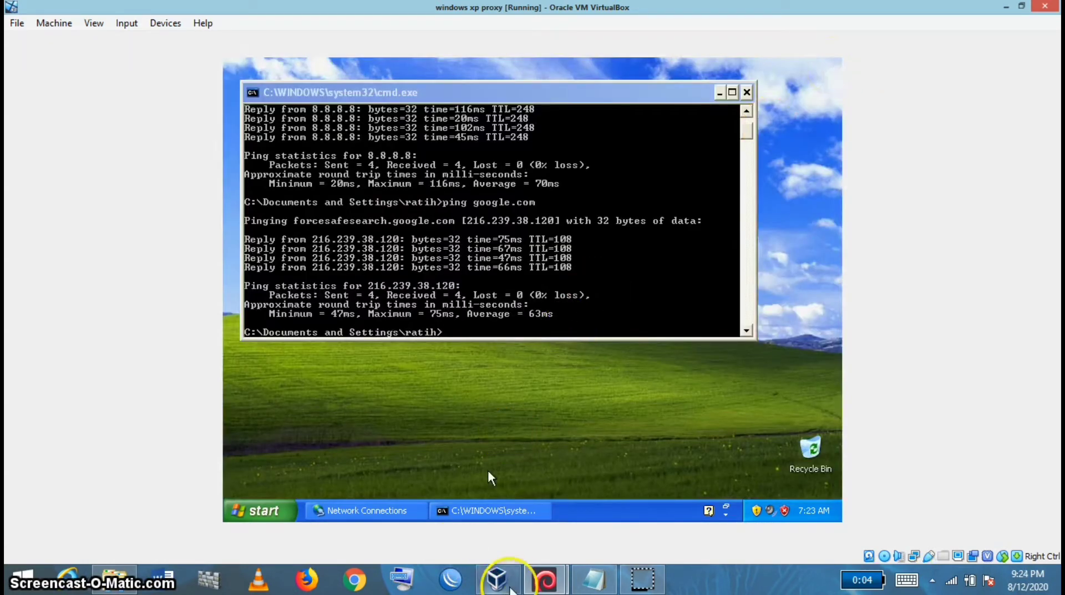
# Switch to the Debian virtual machine and run apt-get install squid.
pyautogui.click(544, 581)
pyautogui.click(466, 440)
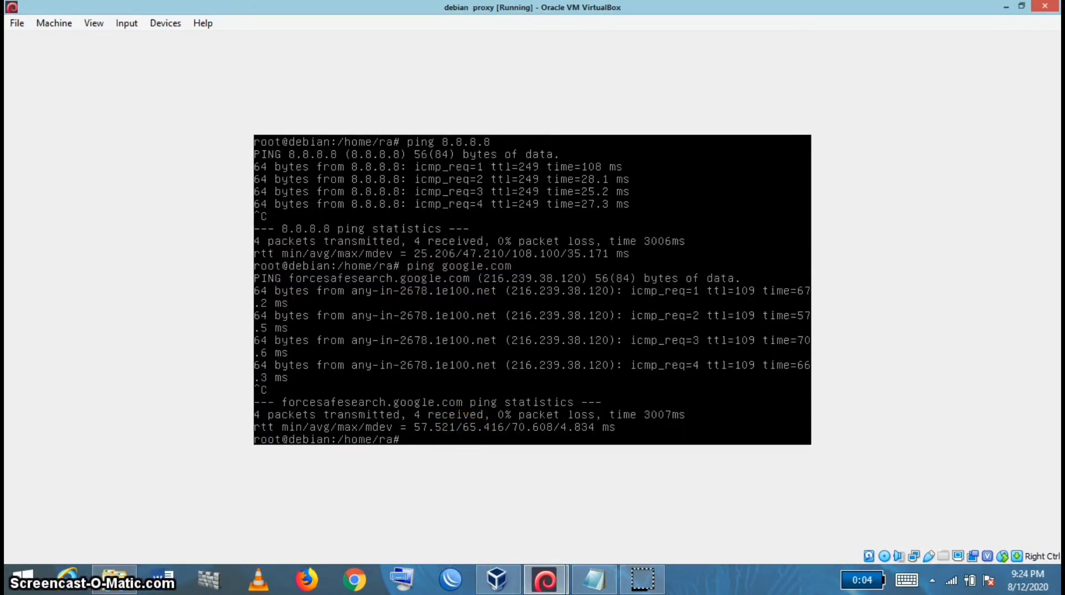
pyautogui.write('apt-get install')
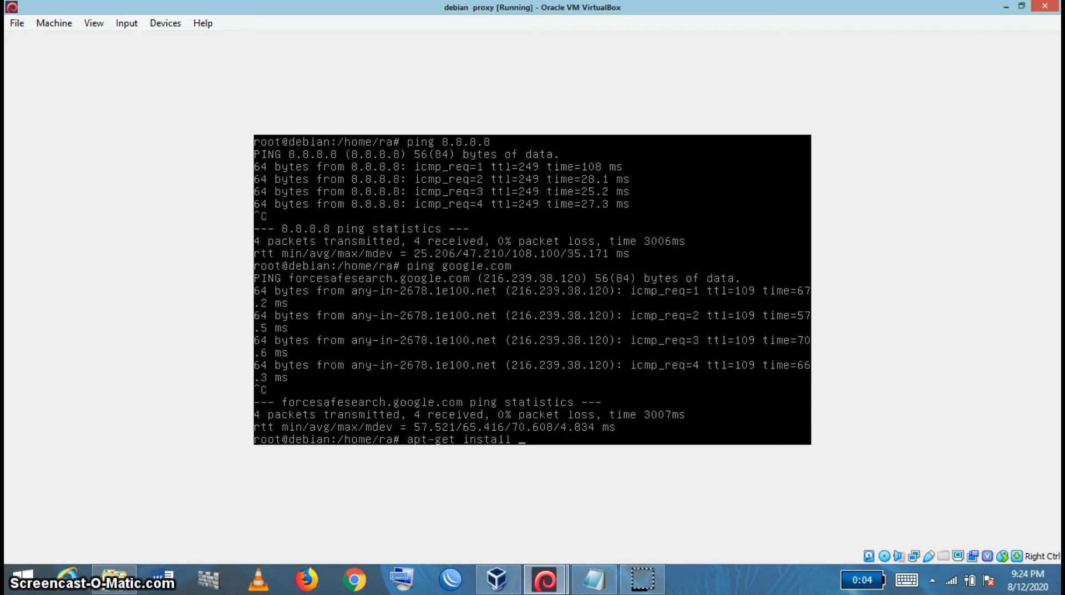
pyautogui.write('squid')
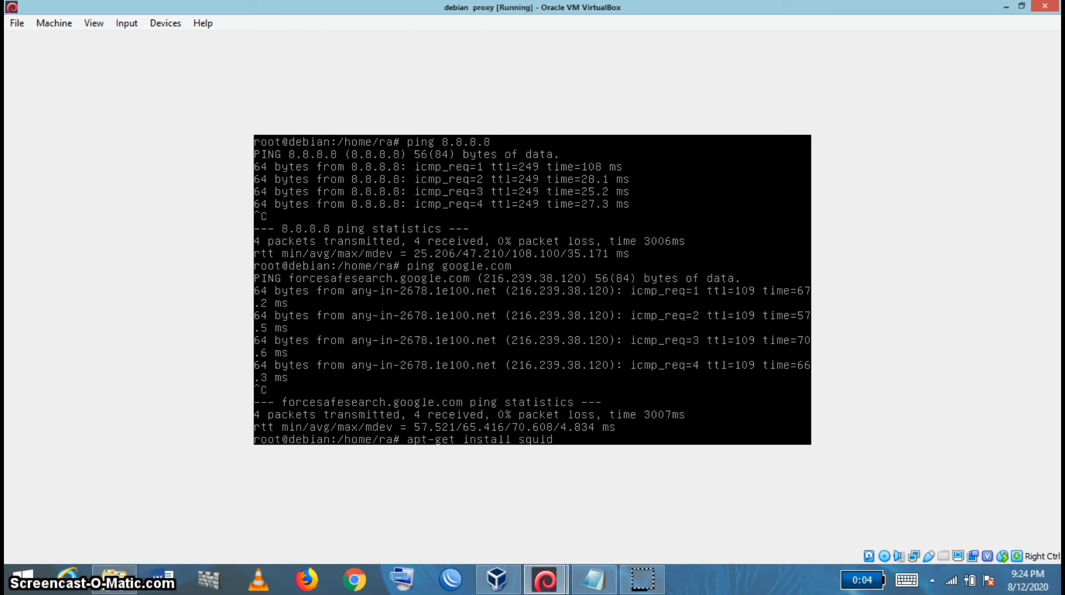
pyautogui.press('Return')
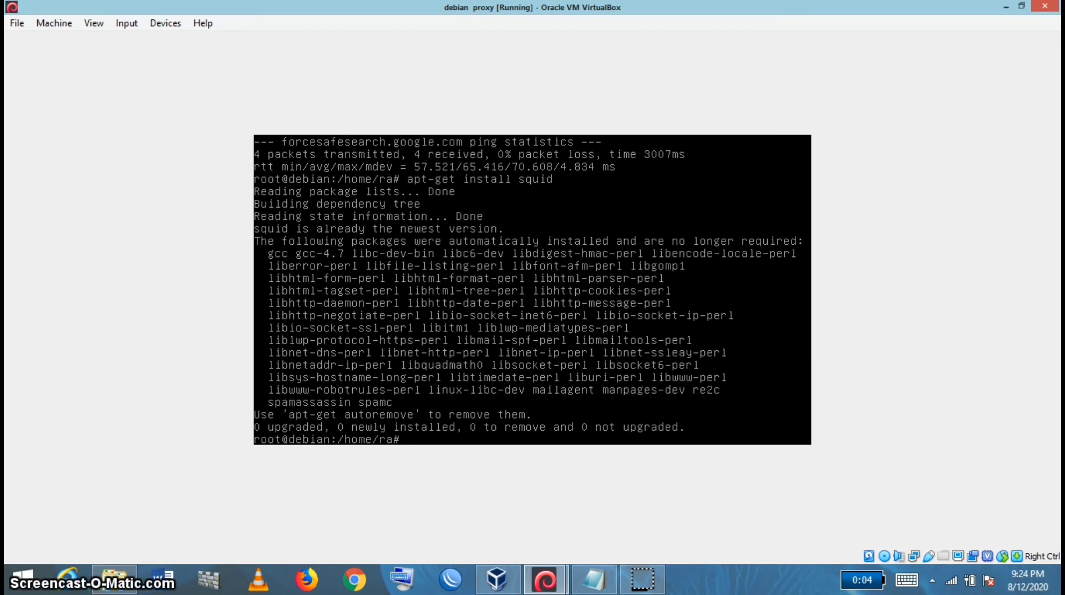
# Open the Squid configuration file /etc/squid/squid.conf in nano.
pyautogui.write('nano')
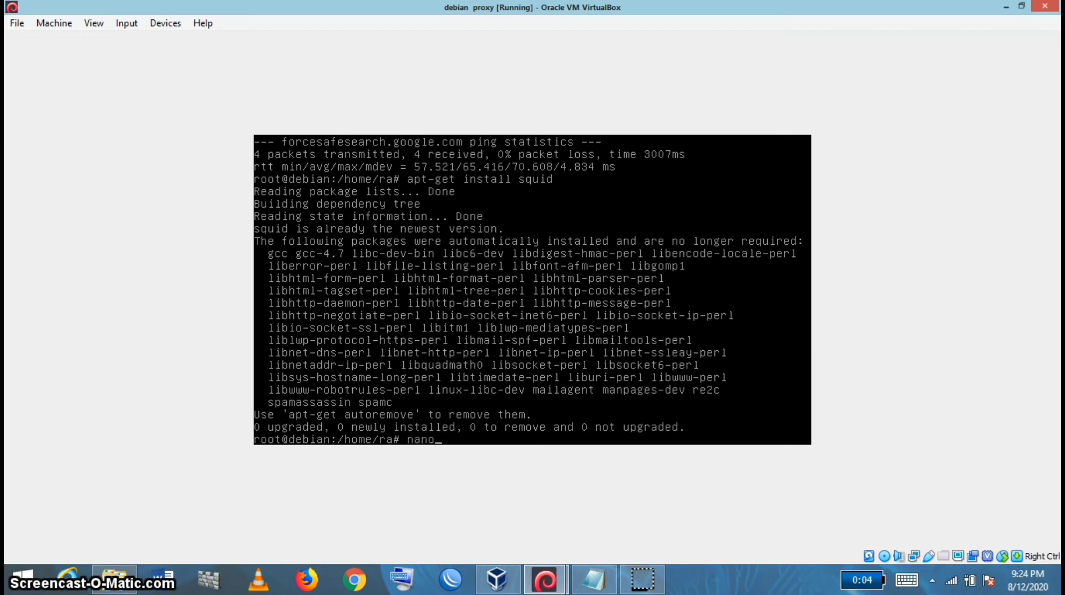
pyautogui.write(' /etc/squid/squid.com')
pyautogui.press('Return')
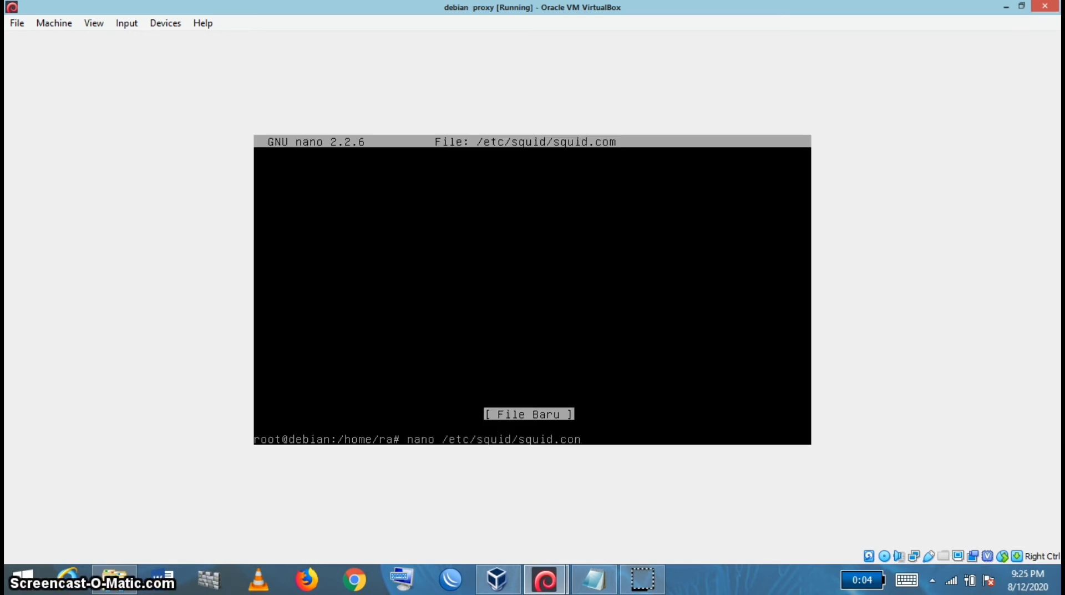
pyautogui.press('Return')
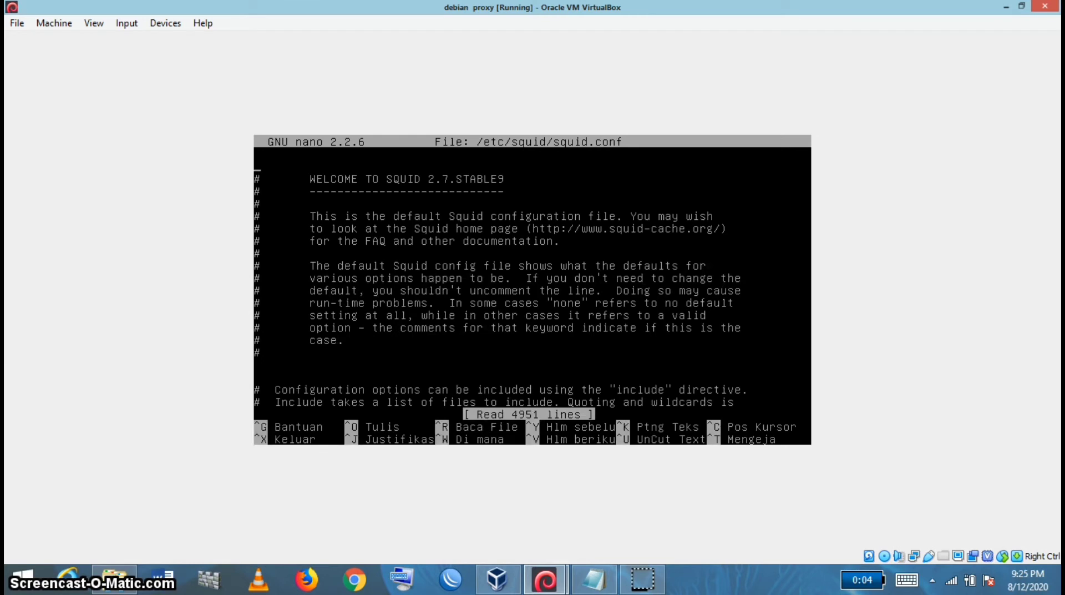
# Search squid.conf for visible_hostname and go to its TAG section.
pyautogui.hotkey('ctrl', 'w')
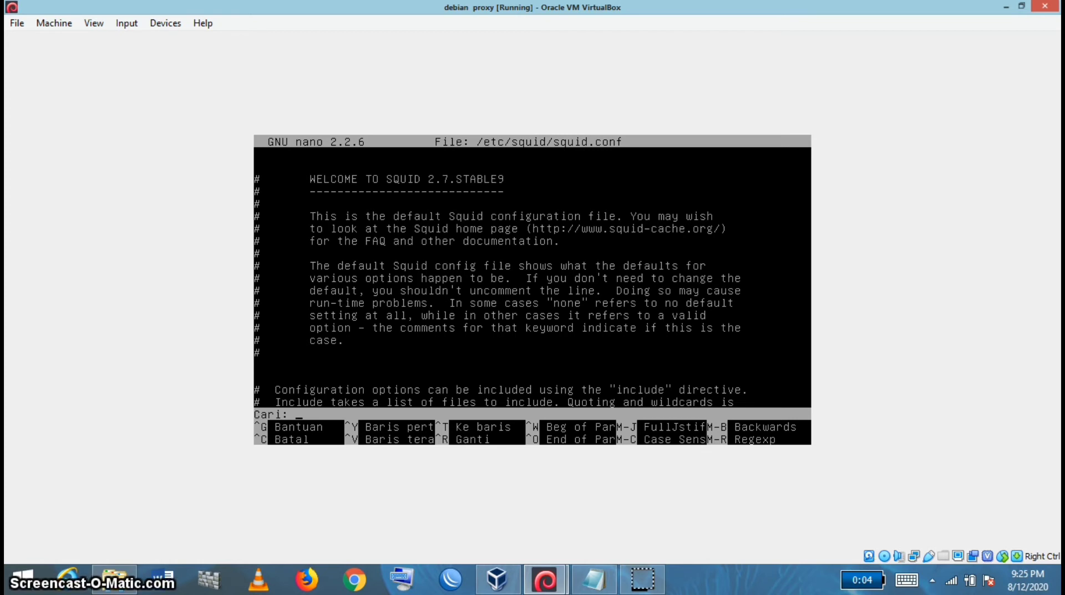
pyautogui.write('visible')
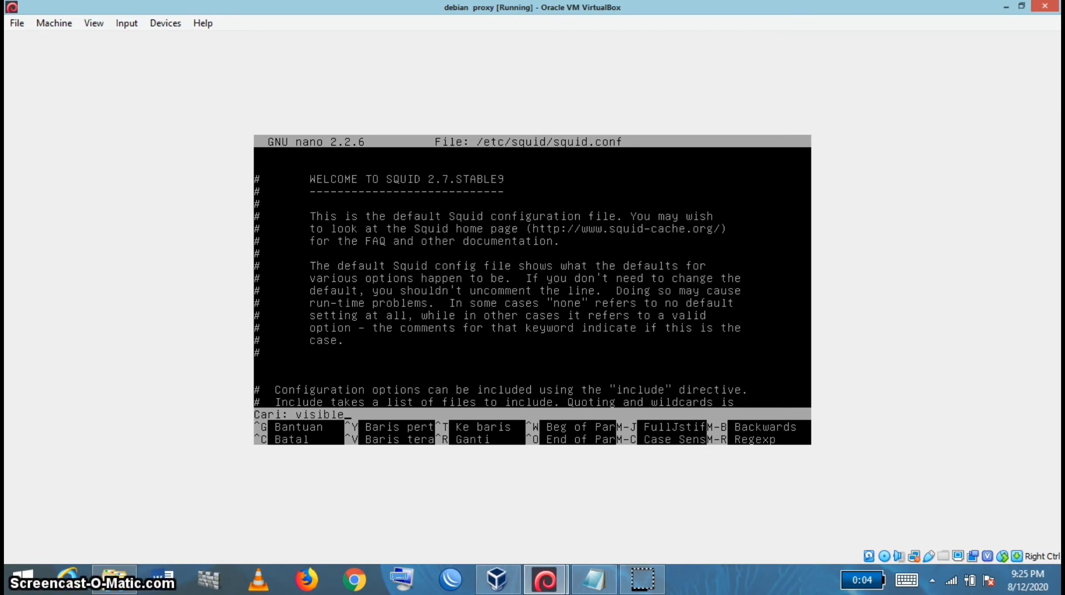
pyautogui.write('_hostname')
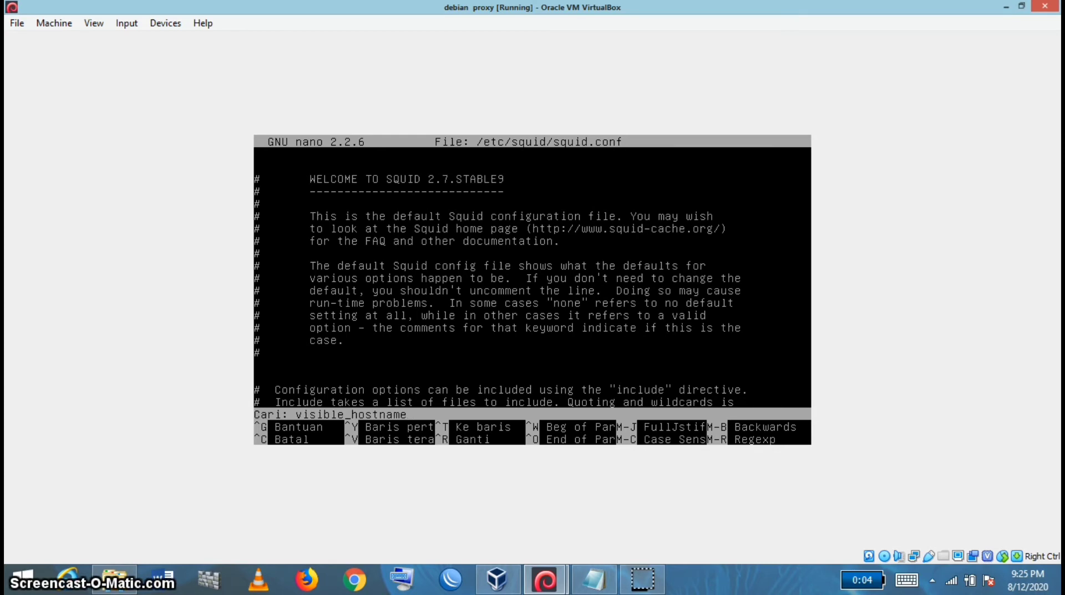
pyautogui.press('Return')
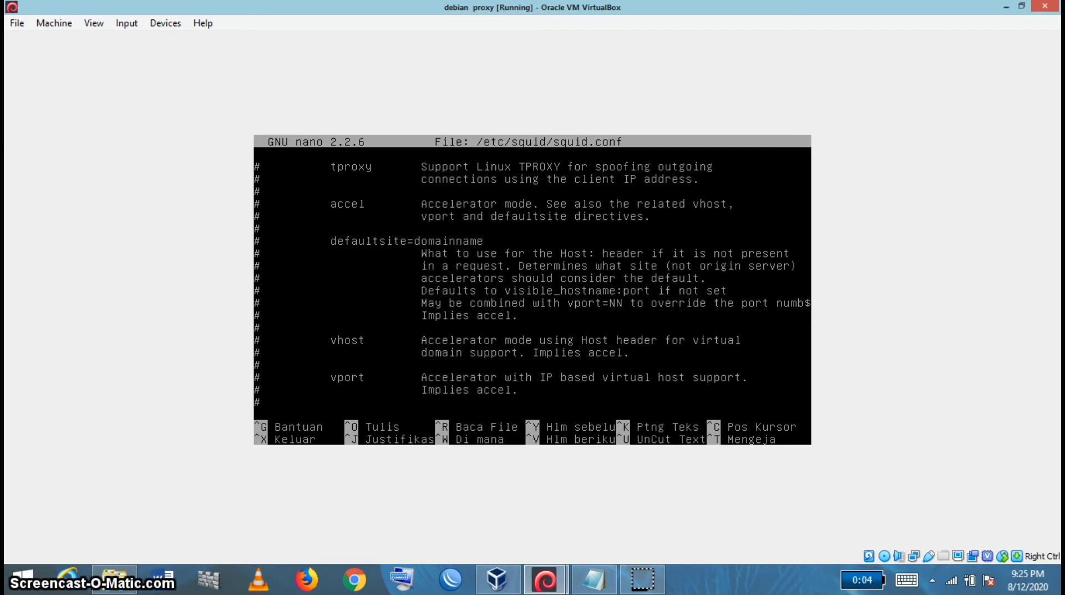
pyautogui.hotkey('ctrl', 'w')
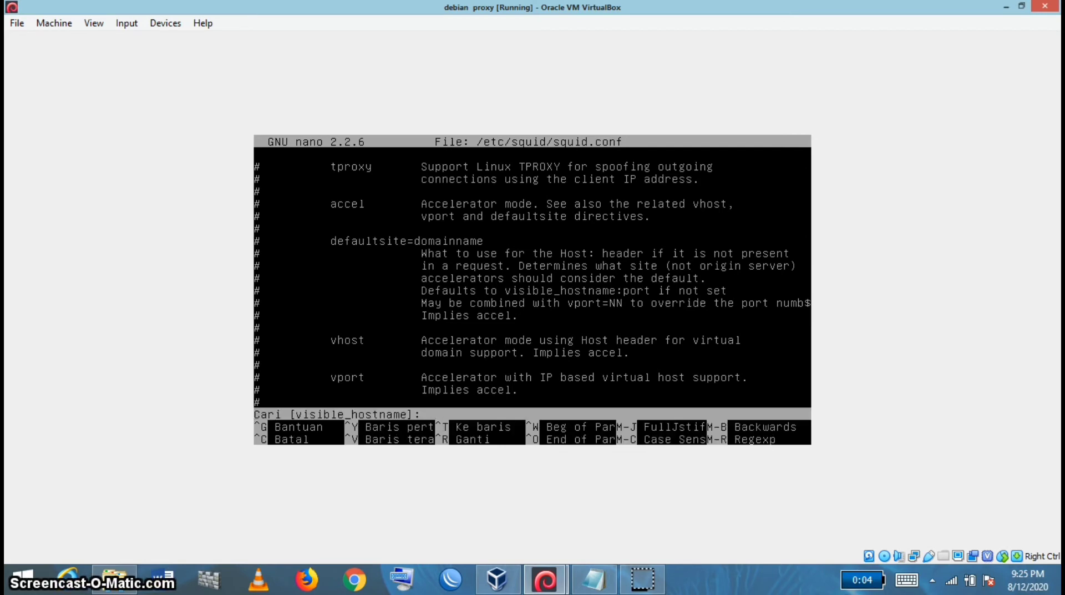
pyautogui.write('visible_hostname')
pyautogui.press('Return')
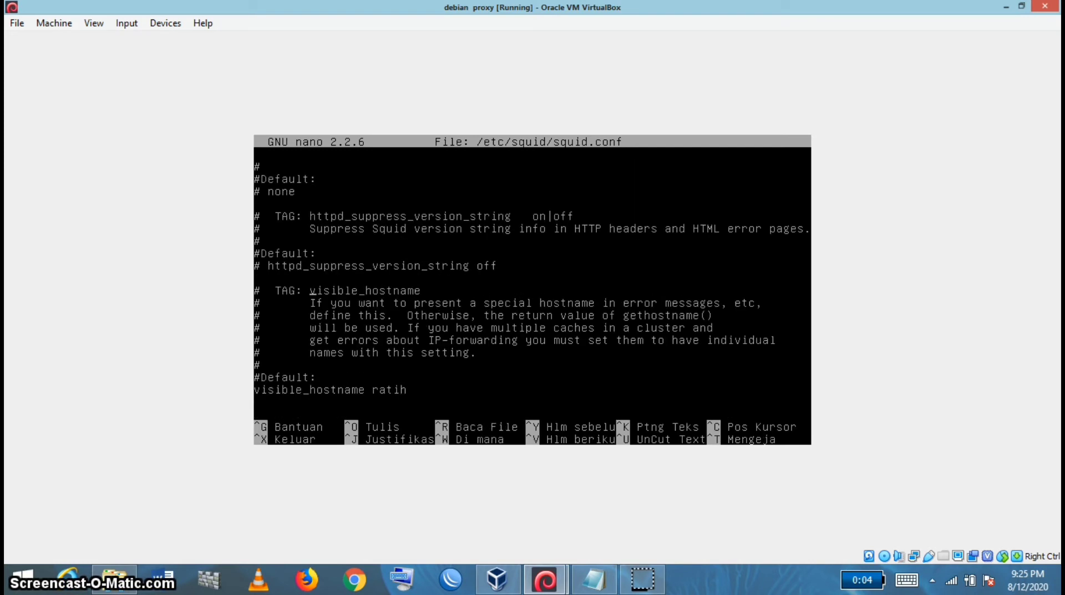
# Check the hostname value set on the visible_hostname line and exit nano.
pyautogui.press('Down')
pyautogui.press('Down')
pyautogui.press('Down')
pyautogui.press('Down')
pyautogui.press('Down')
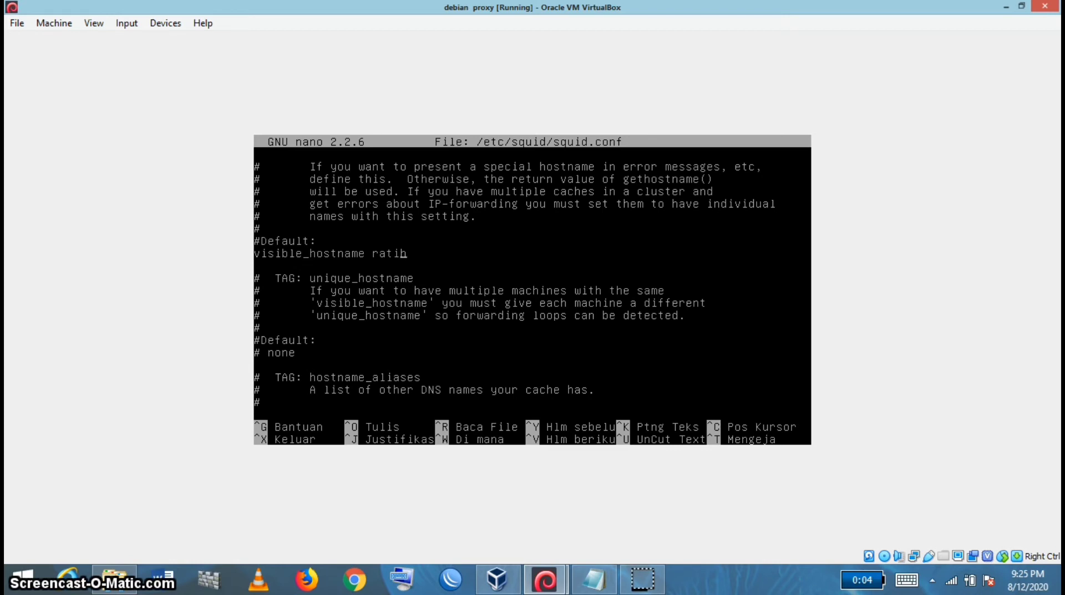
pyautogui.hotkey('ctrl', 'x')
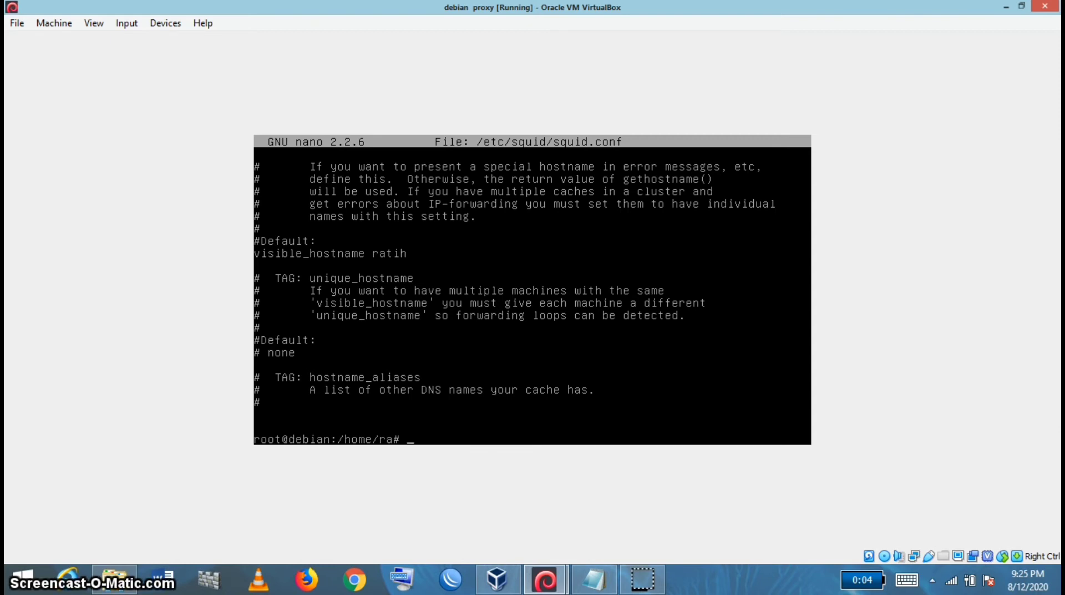
# Run squid -z in the Debian terminal to create the Squid cache directories.
pyautogui.write('squid-z')
pyautogui.press('Return')
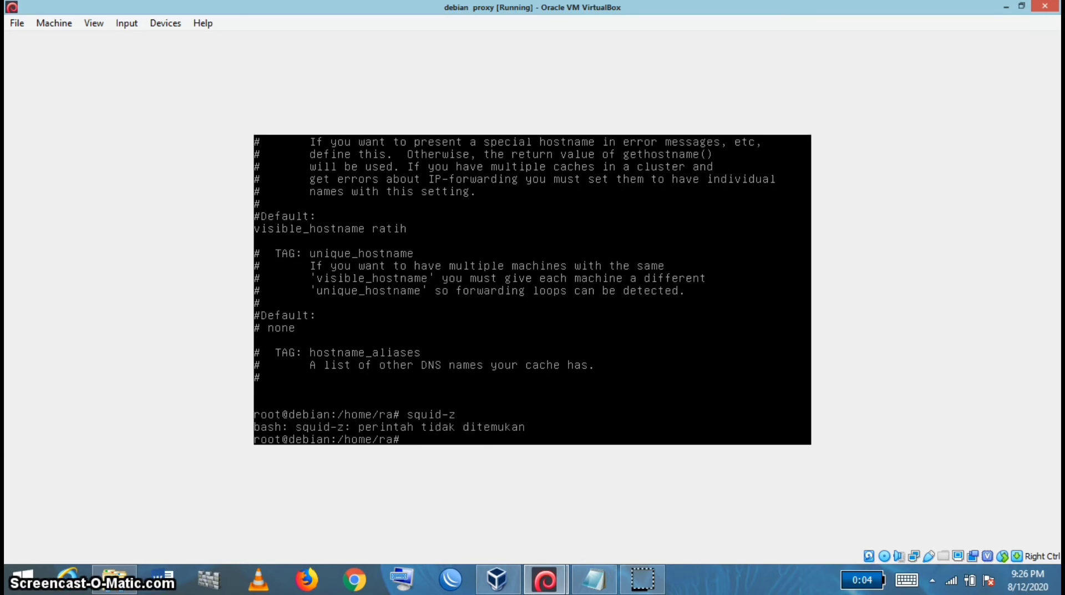
pyautogui.press('Up')
pyautogui.press('Left')
pyautogui.press('Left')
pyautogui.press('Return')
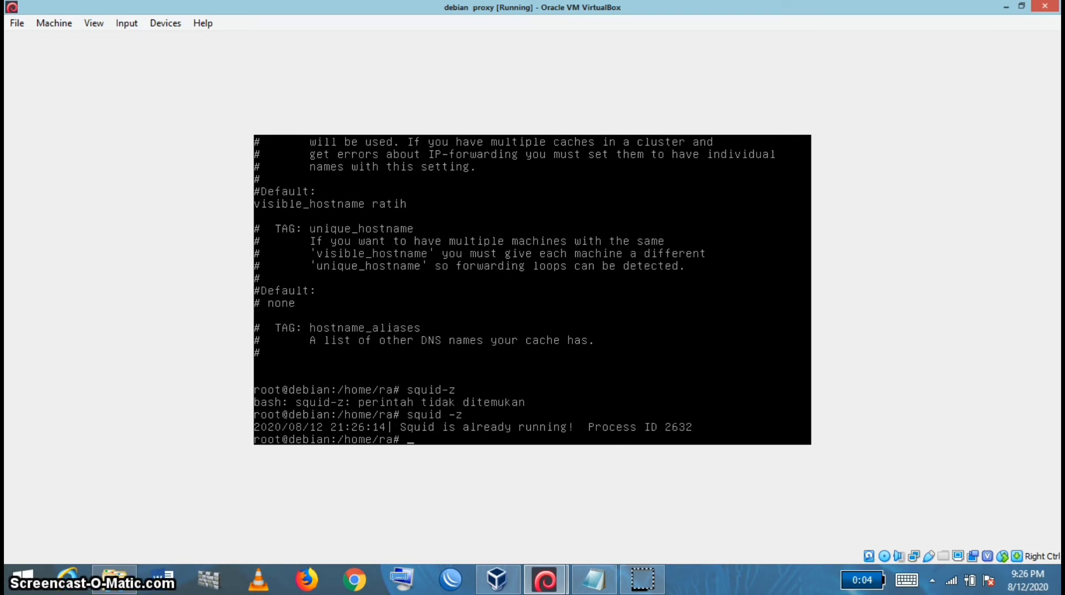
# Reopen /etc/squid/squid.conf in nano and search for "OWN RULE(S)" to reach the client access rules.
pyautogui.write('nano /etc/squid/squid.conf')
pyautogui.press('Return')
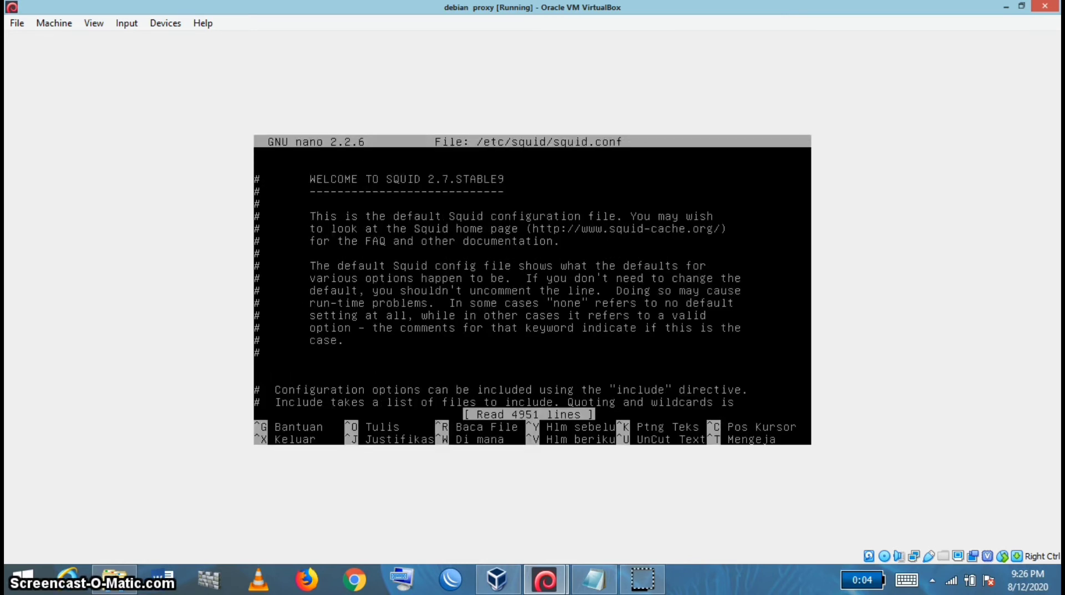
pyautogui.hotkey('ctrl', 'w')
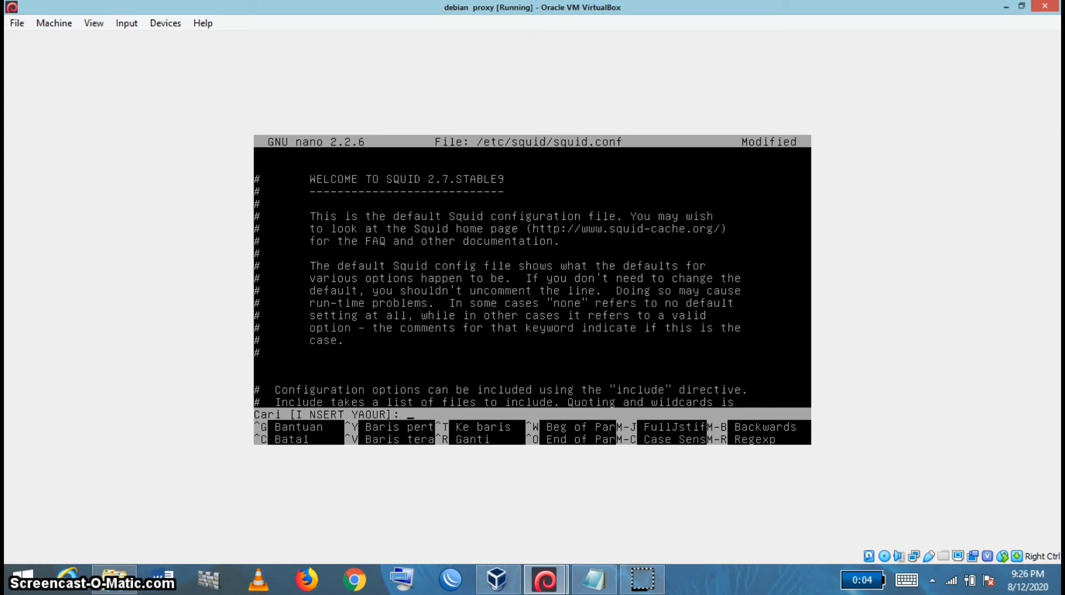
pyautogui.write('OWN')
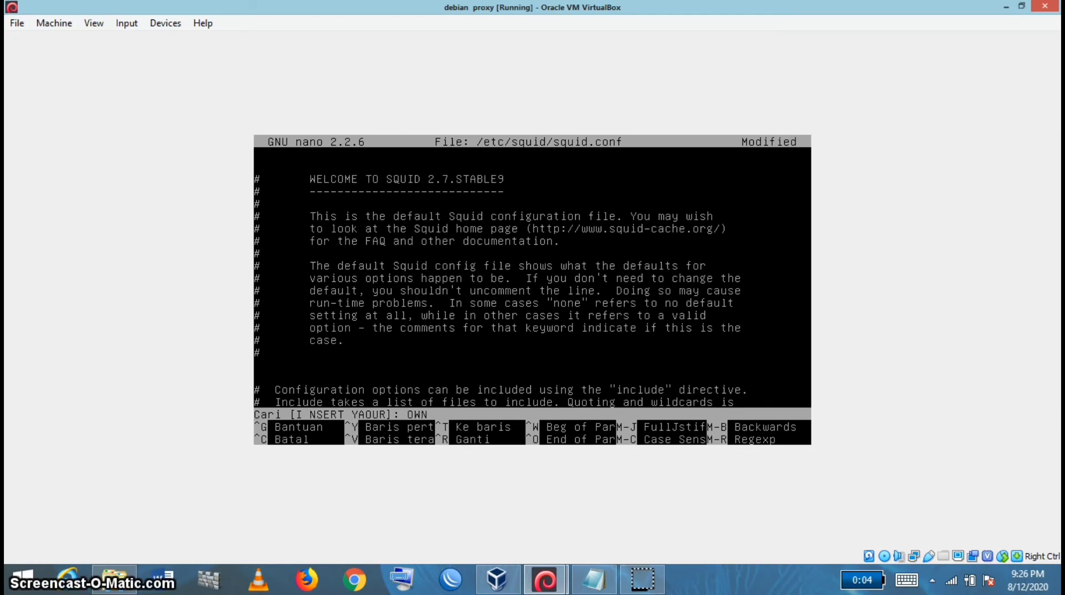
pyautogui.write(' RULS')
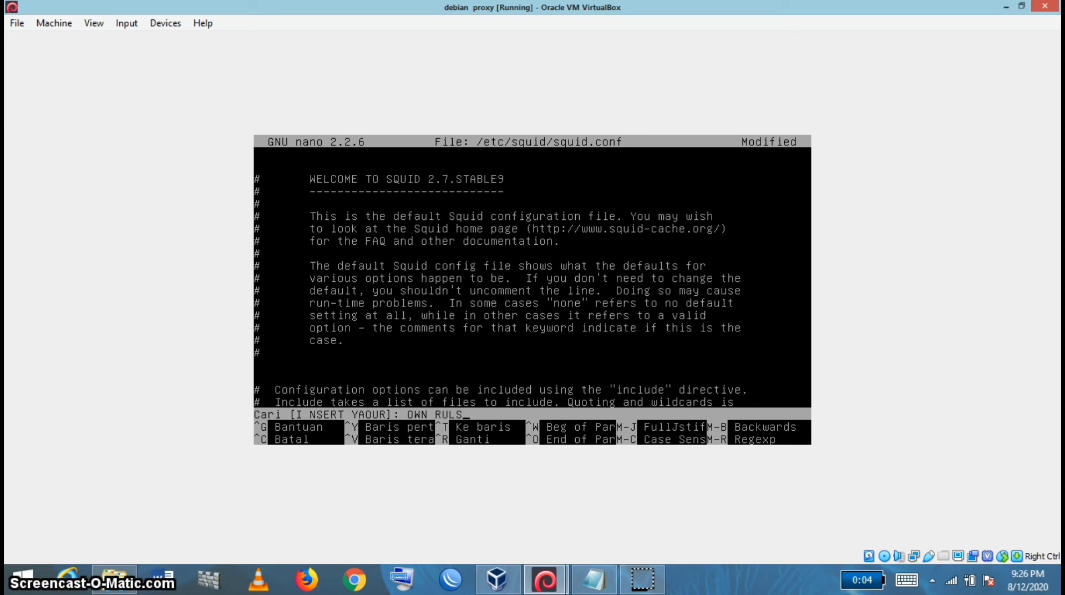
pyautogui.press('BackSpace')
pyautogui.write('E(S')
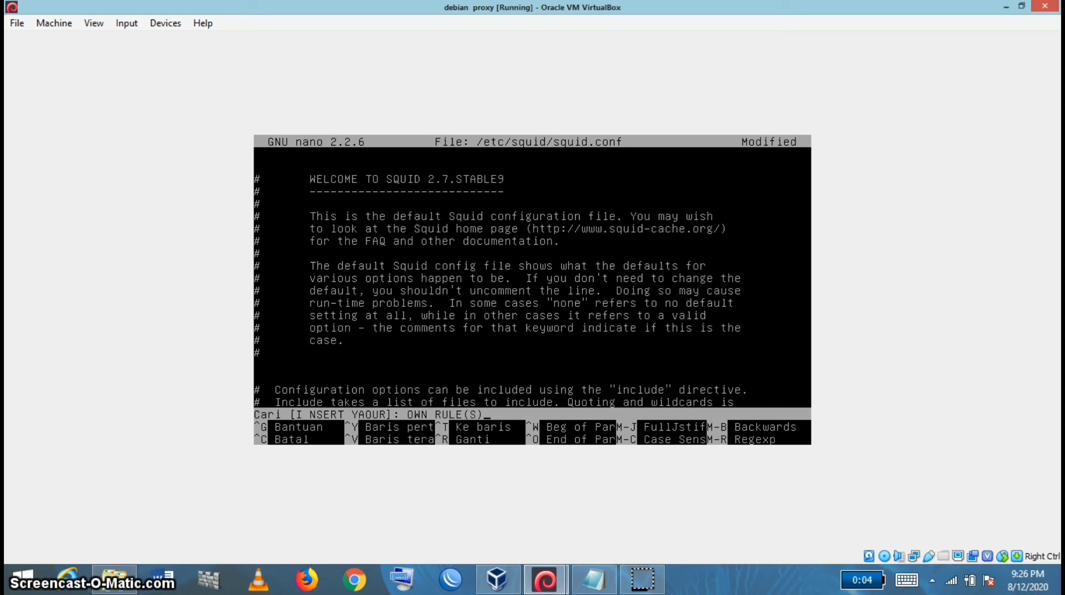
pyautogui.press('Return')
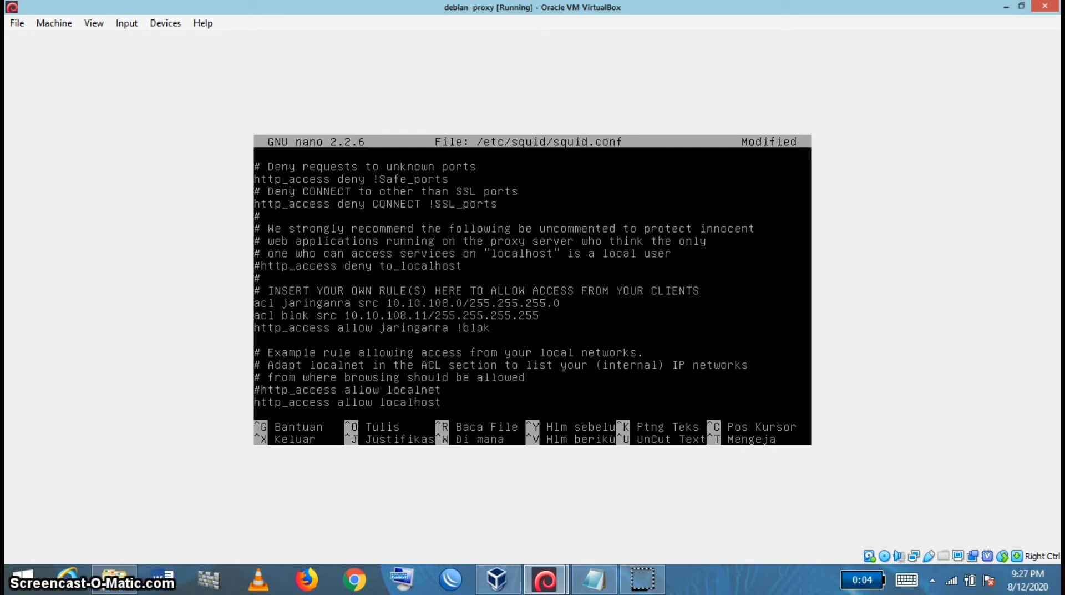
# Examine the jaringanra and blok ACL lines and the http_access rule below the INSERT YOUR OWN RULE(S) comment.
pyautogui.press('Left')
pyautogui.press('Left')
pyautogui.press('Left')
pyautogui.press('Left')
pyautogui.press('Left')
pyautogui.press('Left')
pyautogui.press('Left')
pyautogui.press('Left')
pyautogui.press('Left')
pyautogui.press('Left')
pyautogui.press('Left')
pyautogui.press('Right')
pyautogui.press('Right')
pyautogui.press('Right')
pyautogui.press('Right')
pyautogui.press('Right')
pyautogui.press('Right')
pyautogui.press('Left')
pyautogui.press('Left')
pyautogui.press('Right')
# Save squid.conf under the same name, exit nano, and run service squid restart.
pyautogui.hotkey('ctrl', 'x')
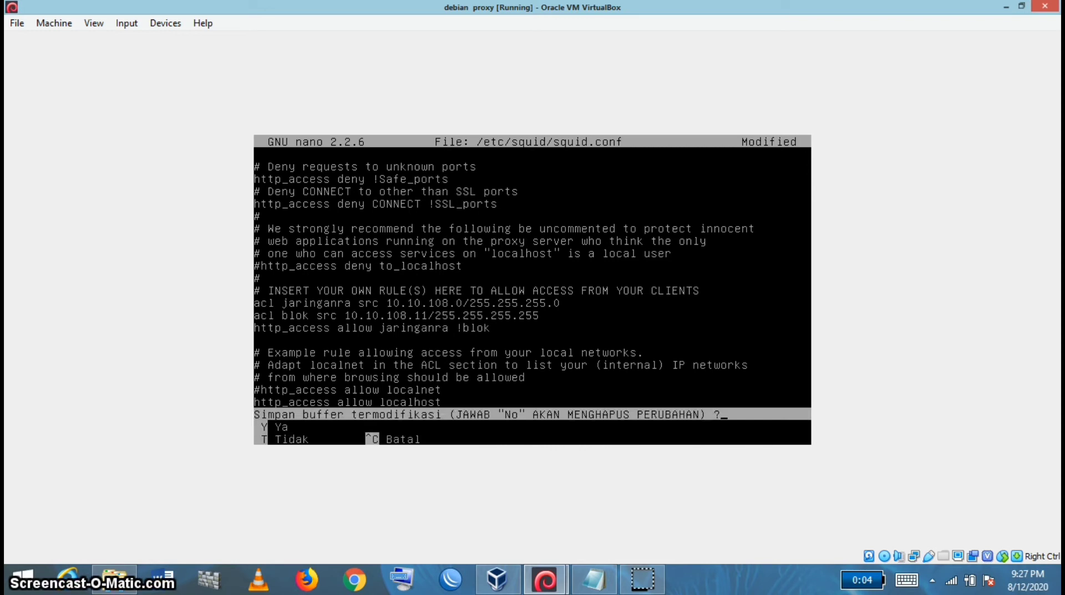
pyautogui.press('y')
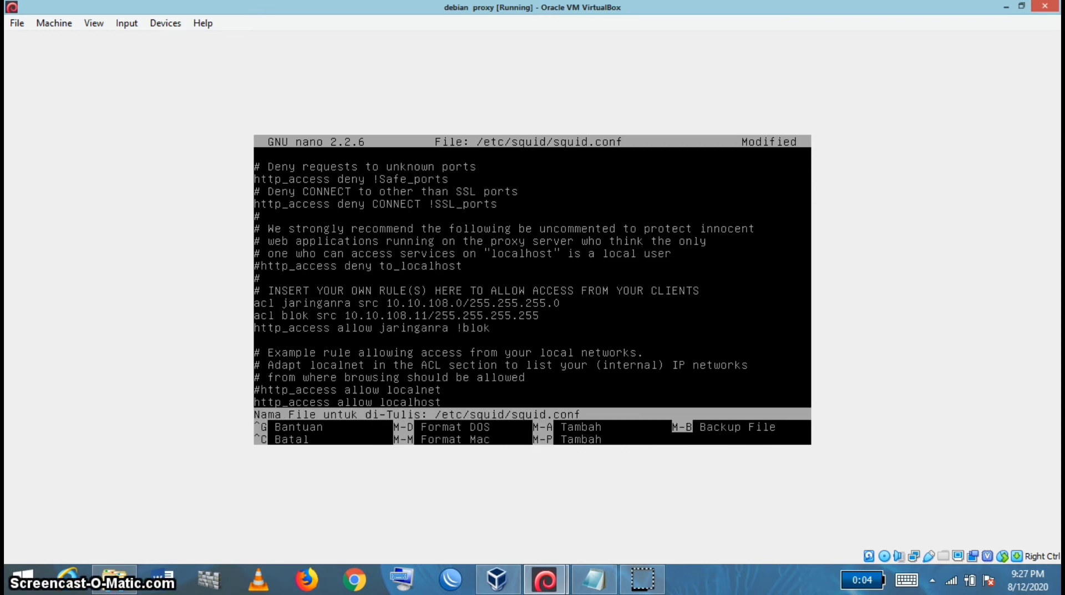
pyautogui.press('Return')
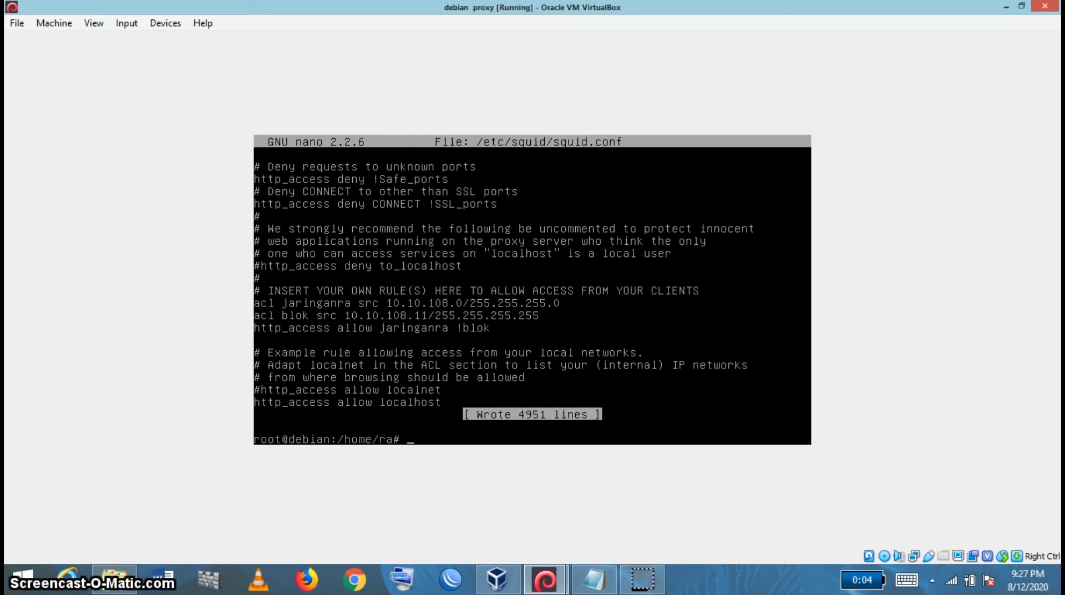
pyautogui.write('A')
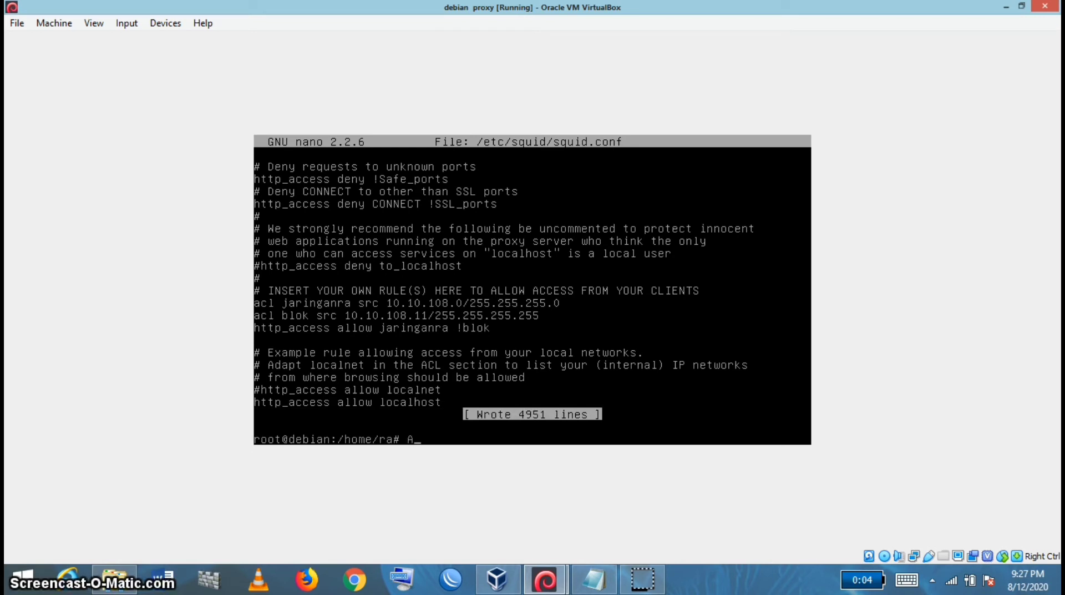
pyautogui.press('BackSpace')
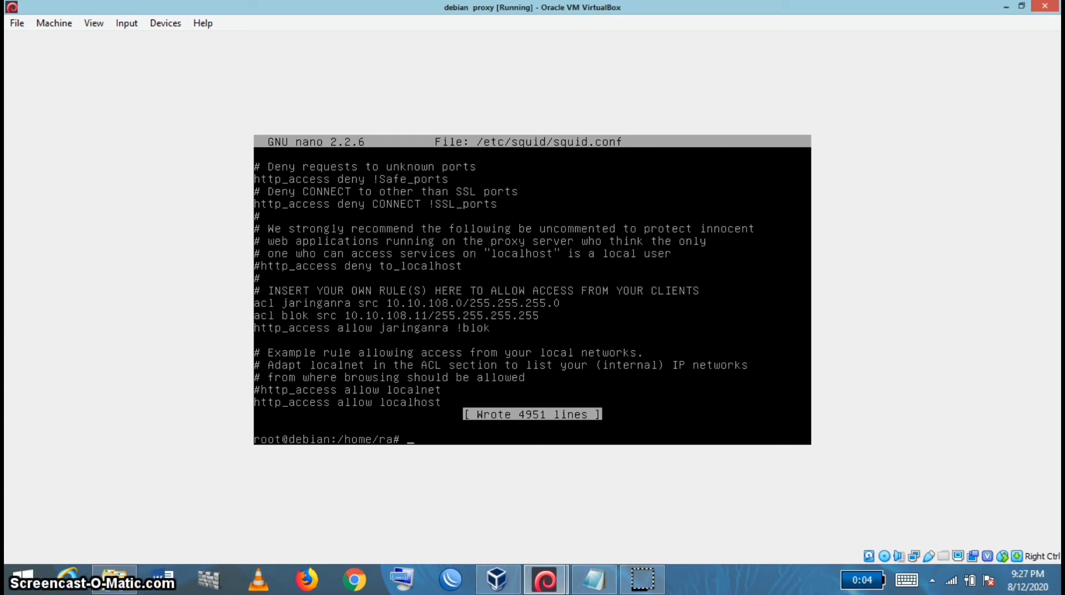
pyautogui.write('service squid restart')
pyautogui.press('Return')
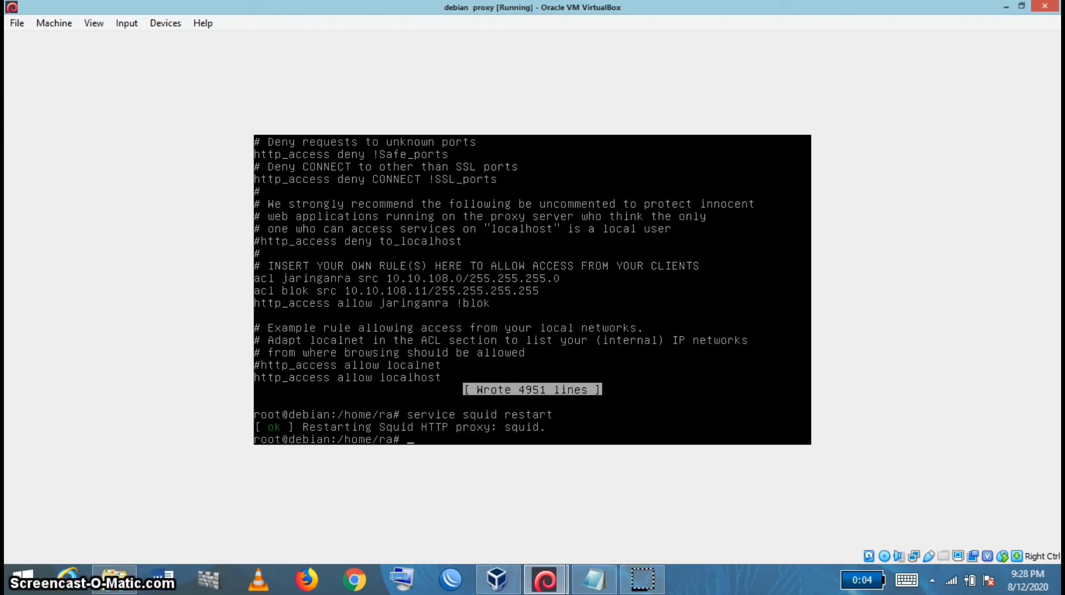
# Switch to the Windows XP virtual machine and open Internet Explorer.
pyautogui.moveTo(549, 582)
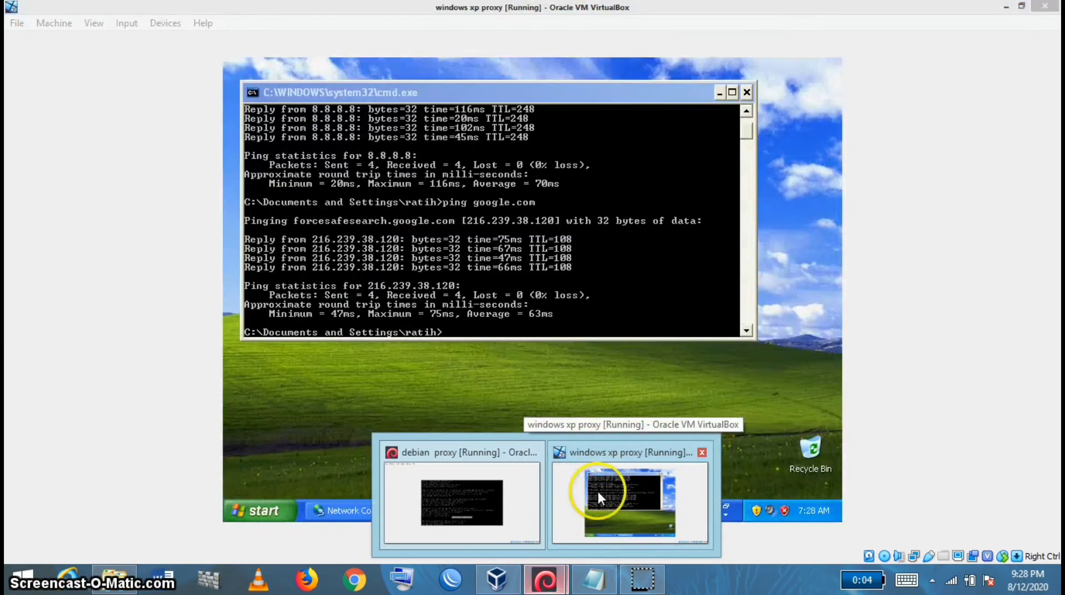
pyautogui.click(599, 493)
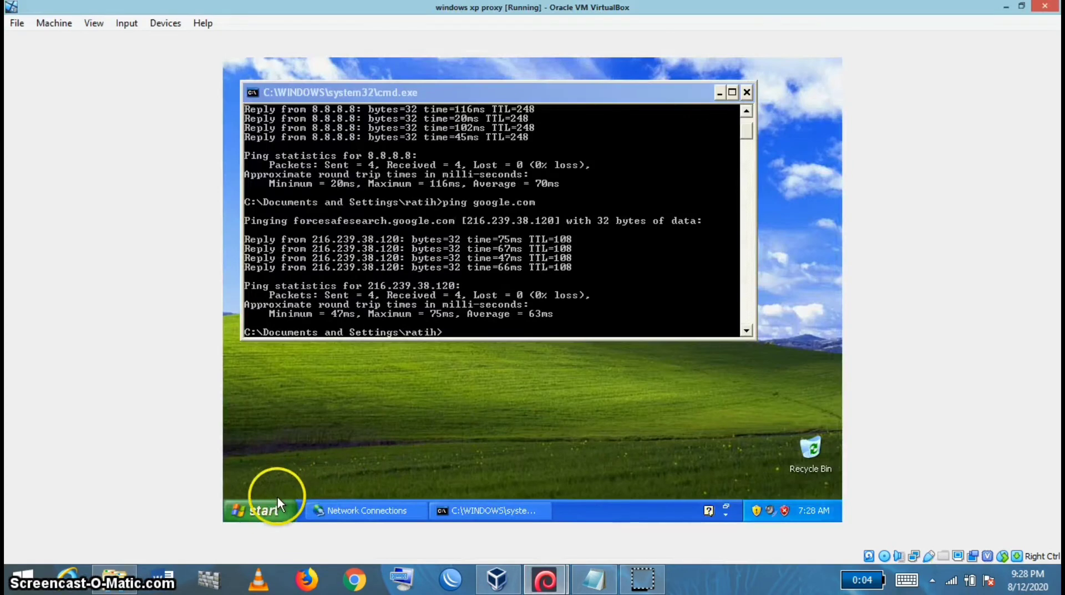
pyautogui.click(267, 506)
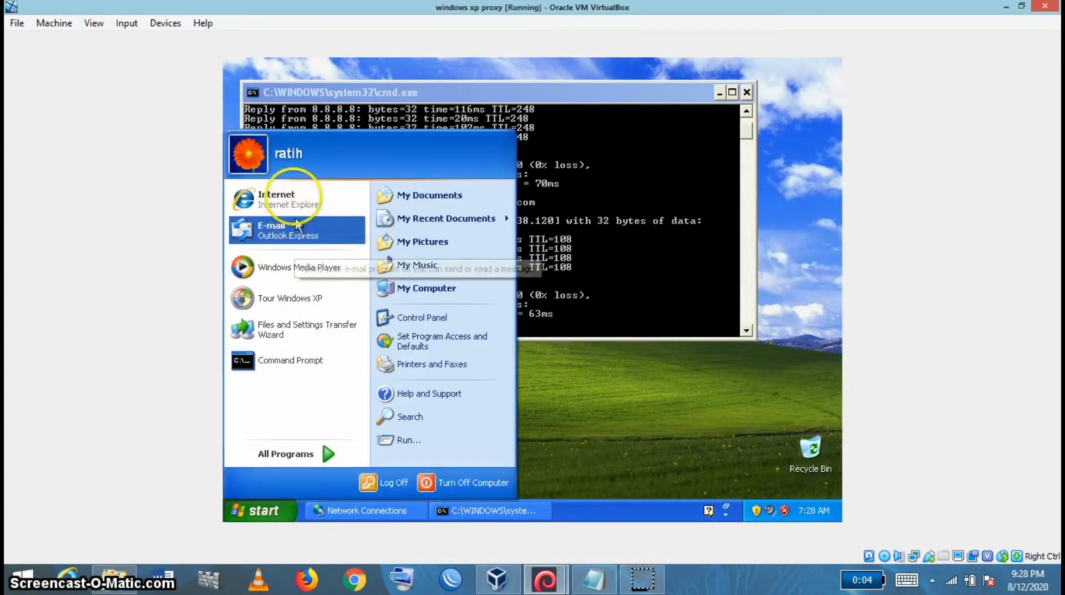
pyautogui.click(291, 191)
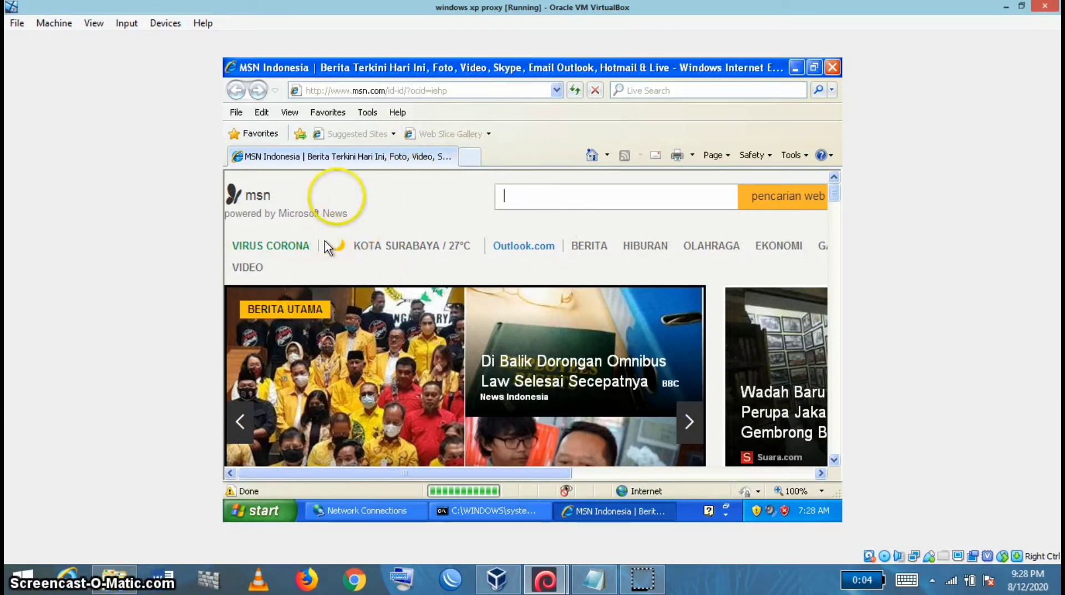
# Enable a proxy server for the LAN in Internet Explorer's Internet Options with the address 10.10.108.10.
pyautogui.click(367, 112)
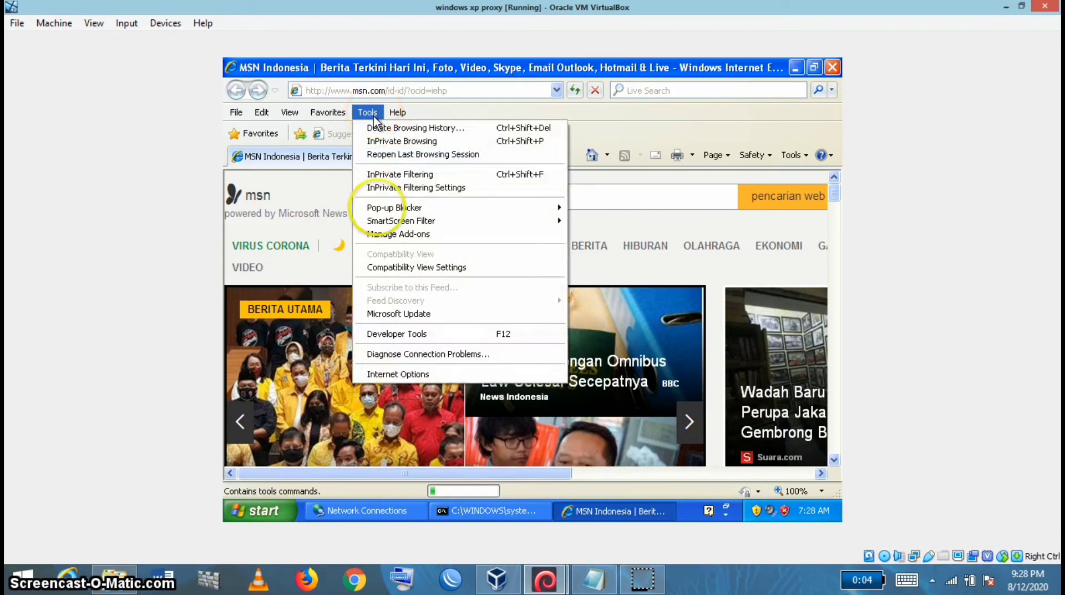
pyautogui.click(396, 379)
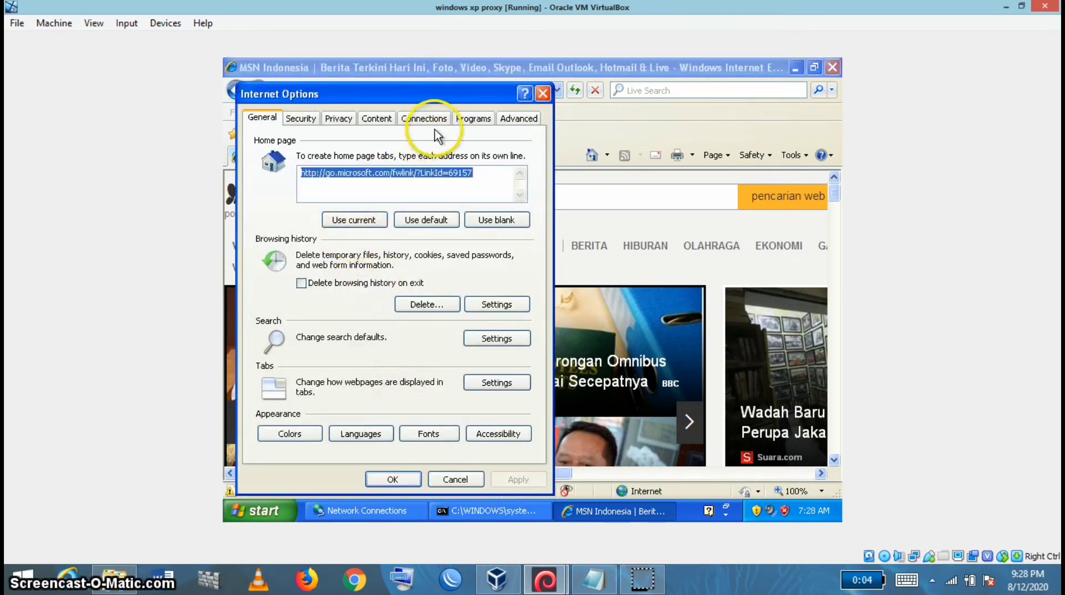
pyautogui.click(429, 118)
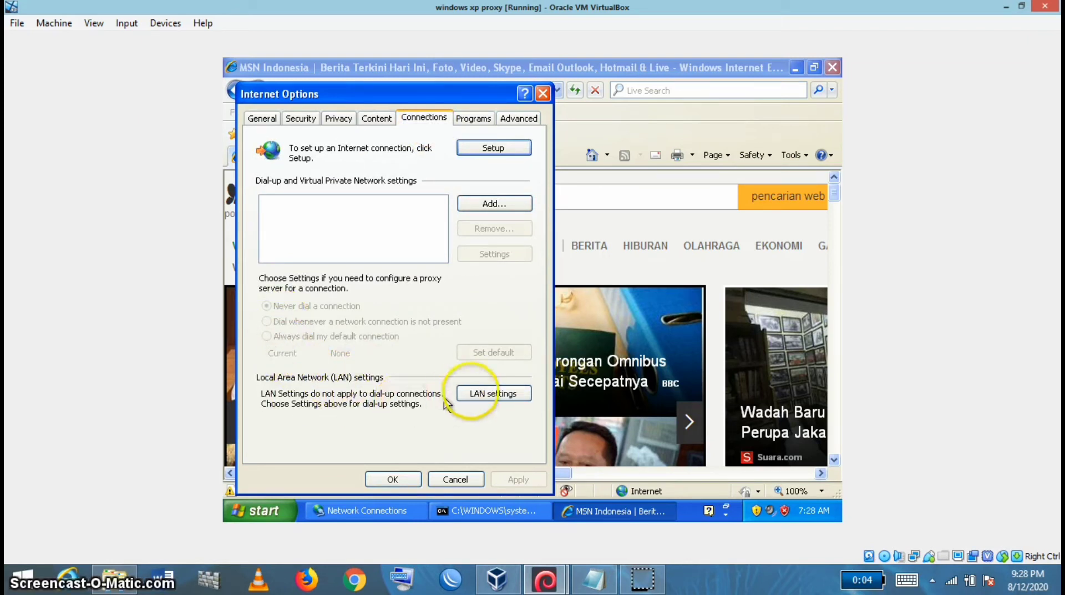
pyautogui.click(475, 390)
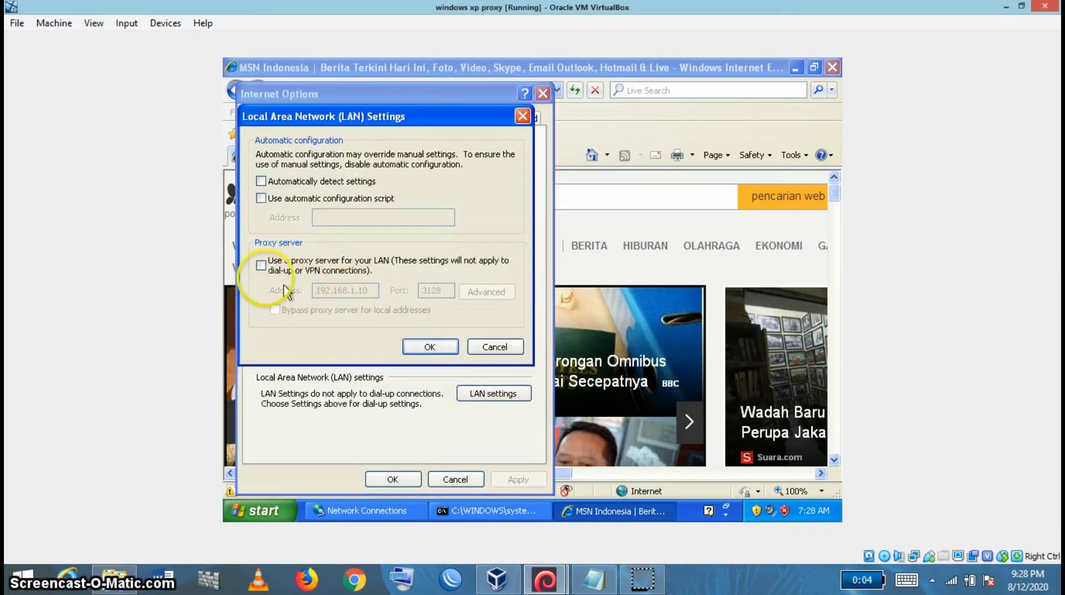
pyautogui.click(261, 265)
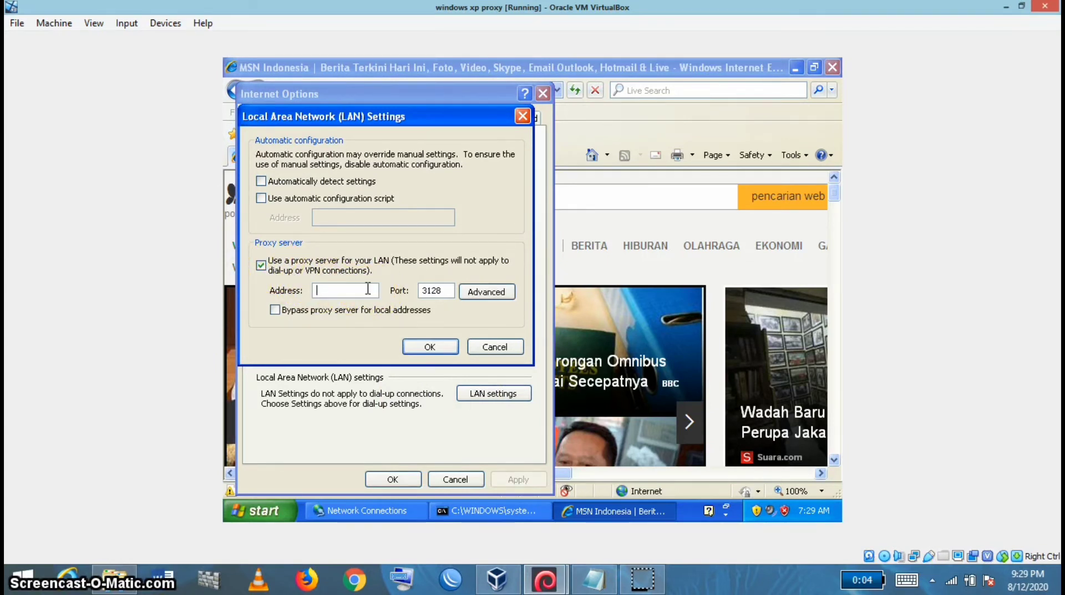
pyautogui.write('10.10.108')
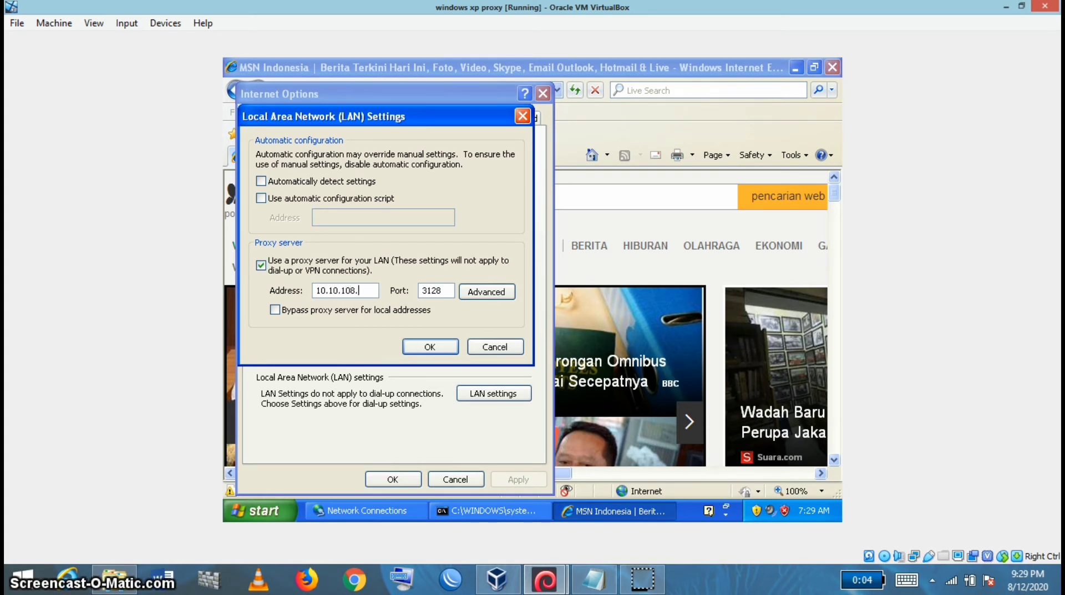
pyautogui.write('.10')
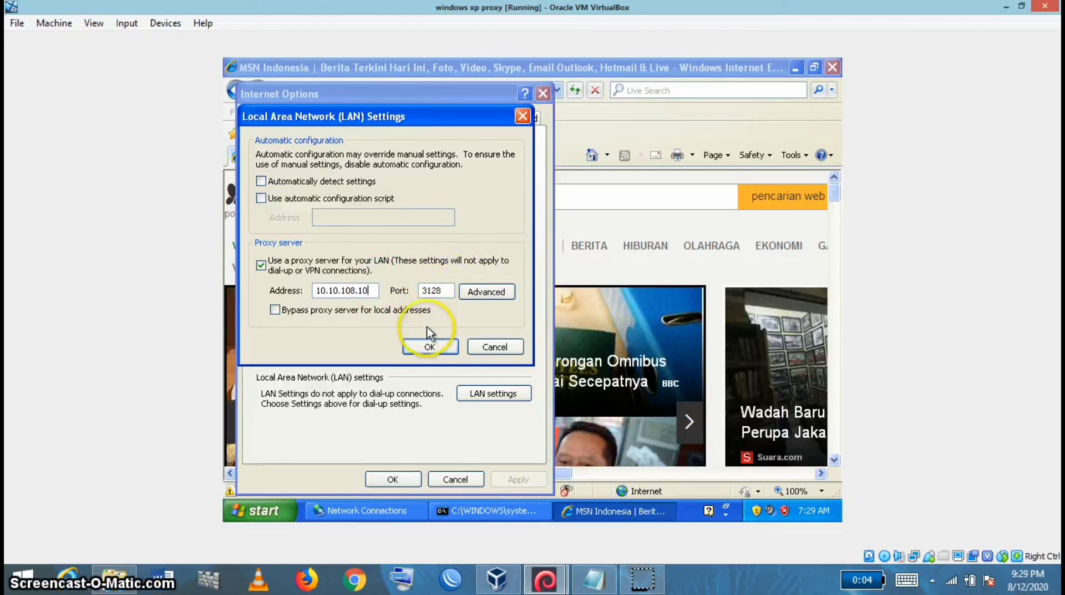
pyautogui.click(432, 348)
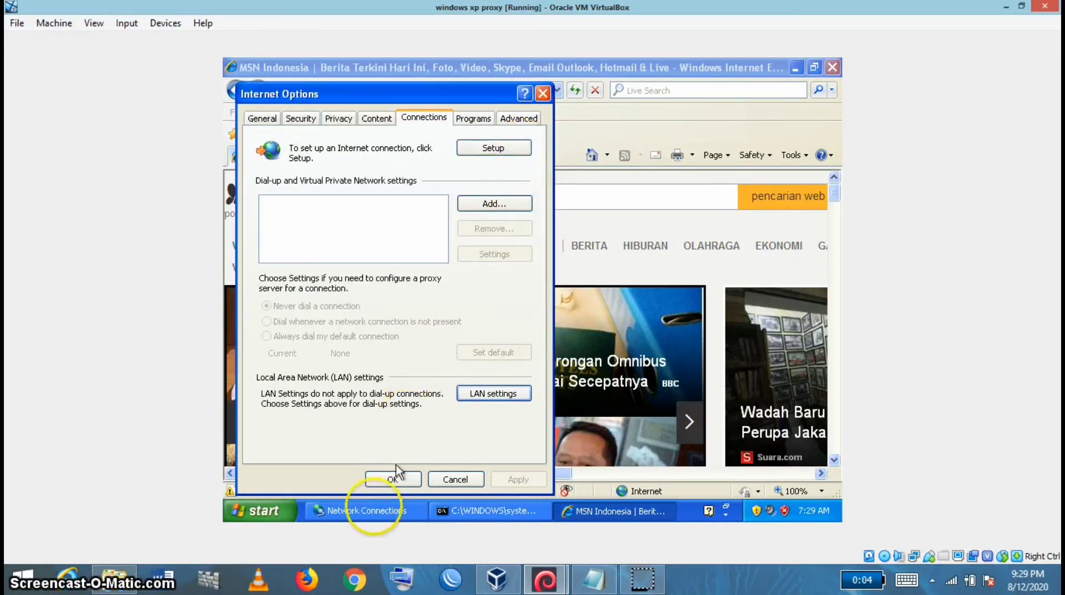
pyautogui.click(385, 483)
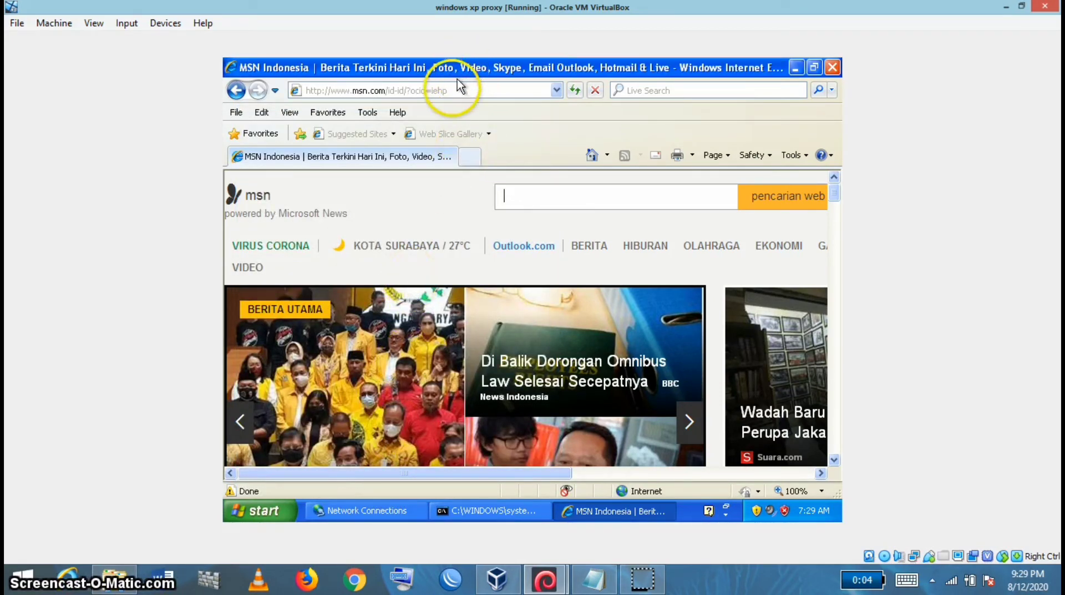
pyautogui.click(449, 95)
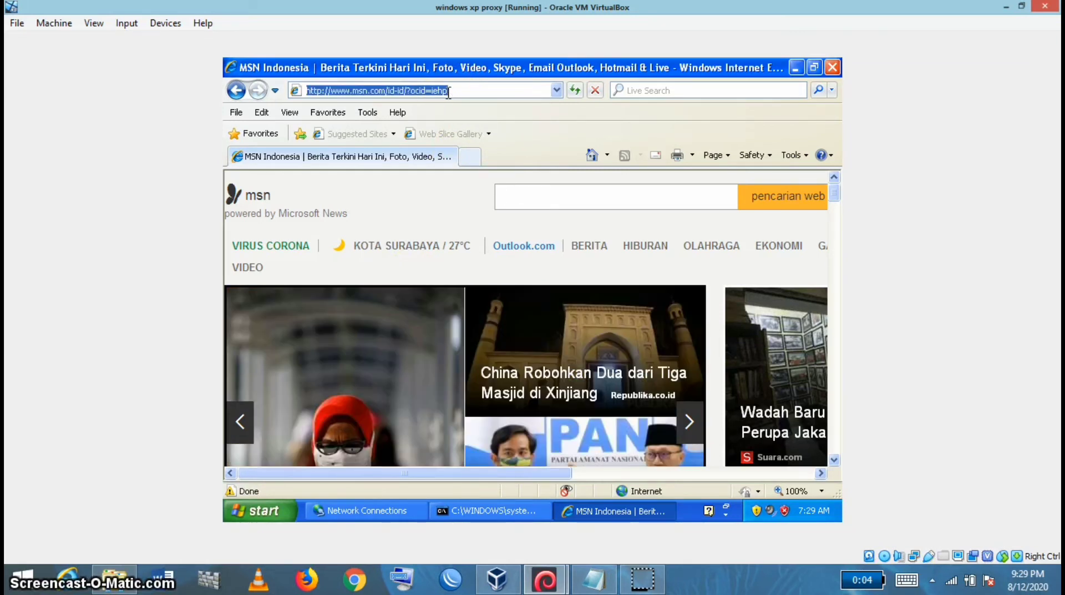
pyautogui.press('BackSpace')
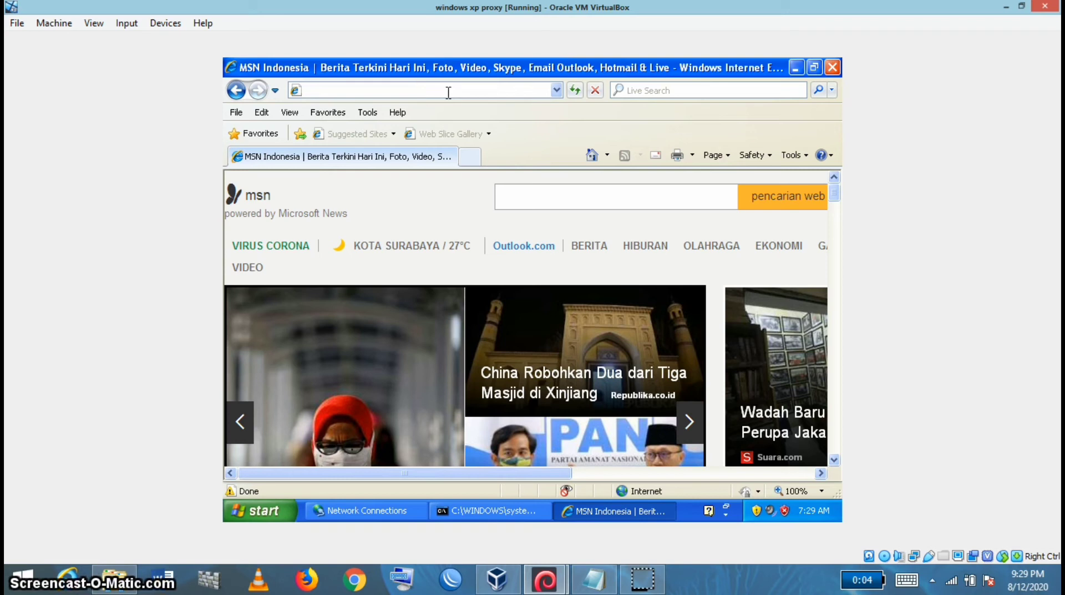
pyautogui.write('h')
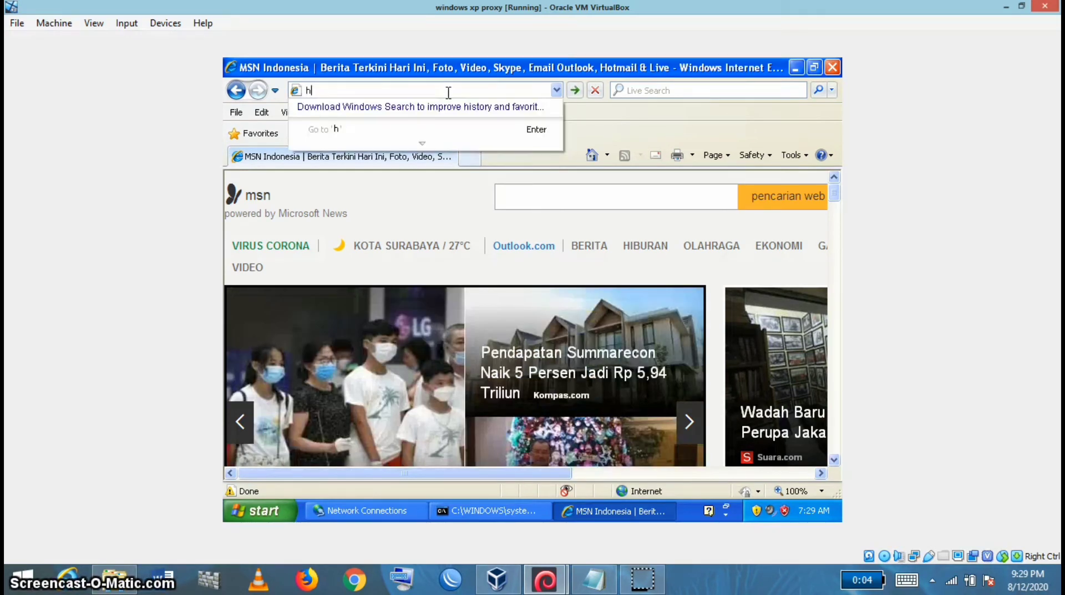
pyautogui.press('BackSpace')
pyautogui.write('menga')
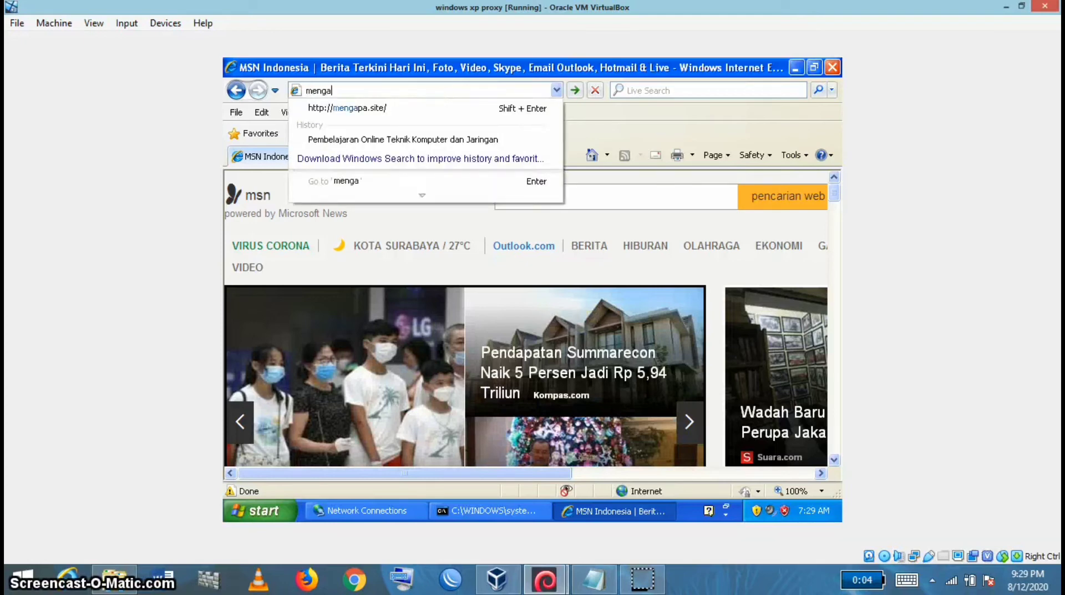
pyautogui.write('p')
pyautogui.press('Down')
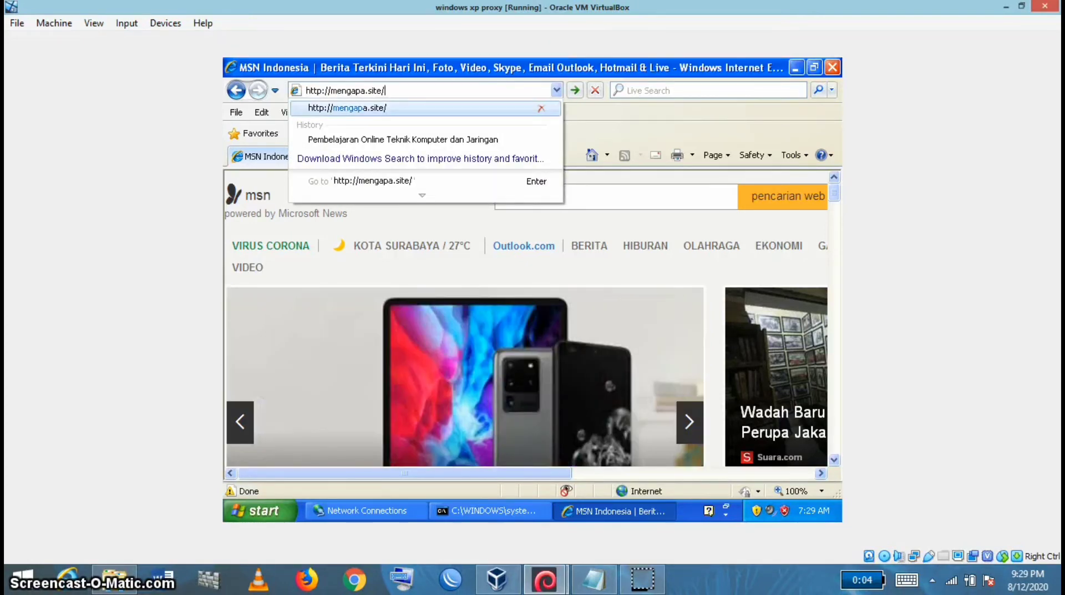
pyautogui.press('Return')
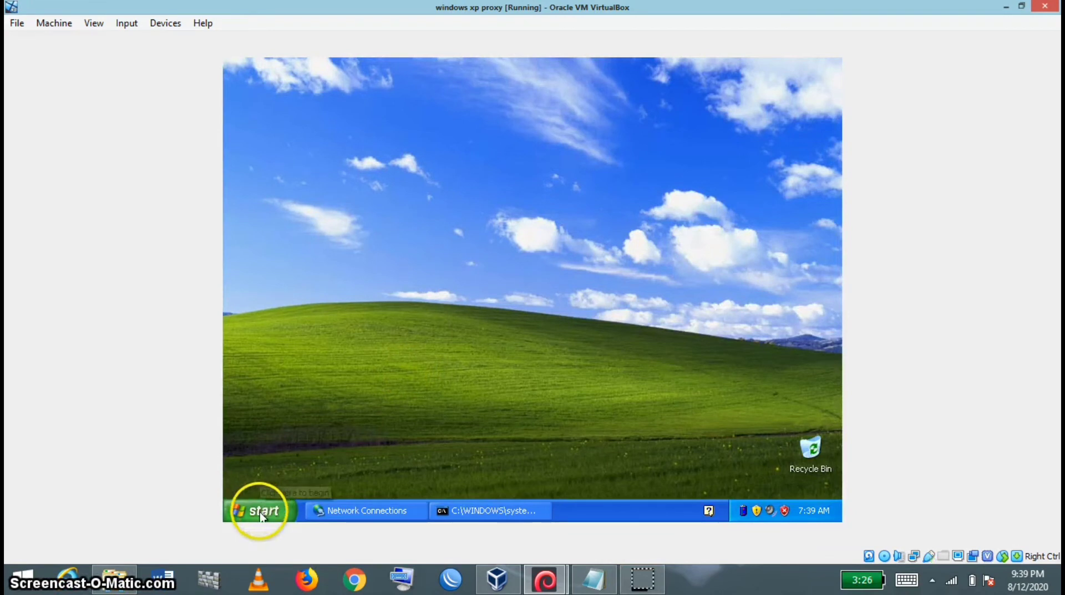
# Reopen Internet Explorer in the Windows XP virtual machine.
pyautogui.click(262, 502)
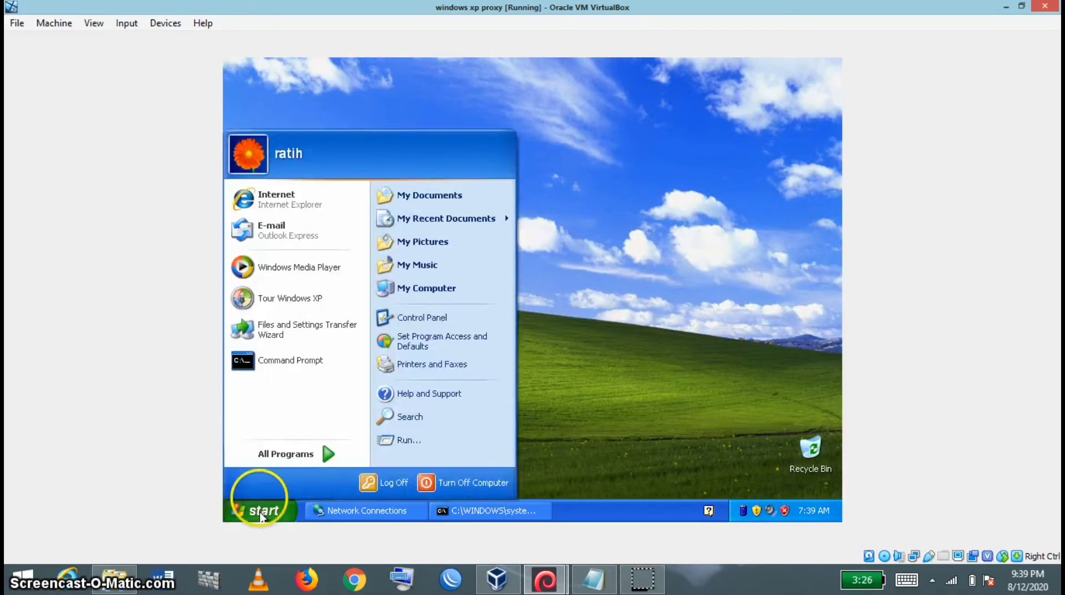
pyautogui.click(285, 200)
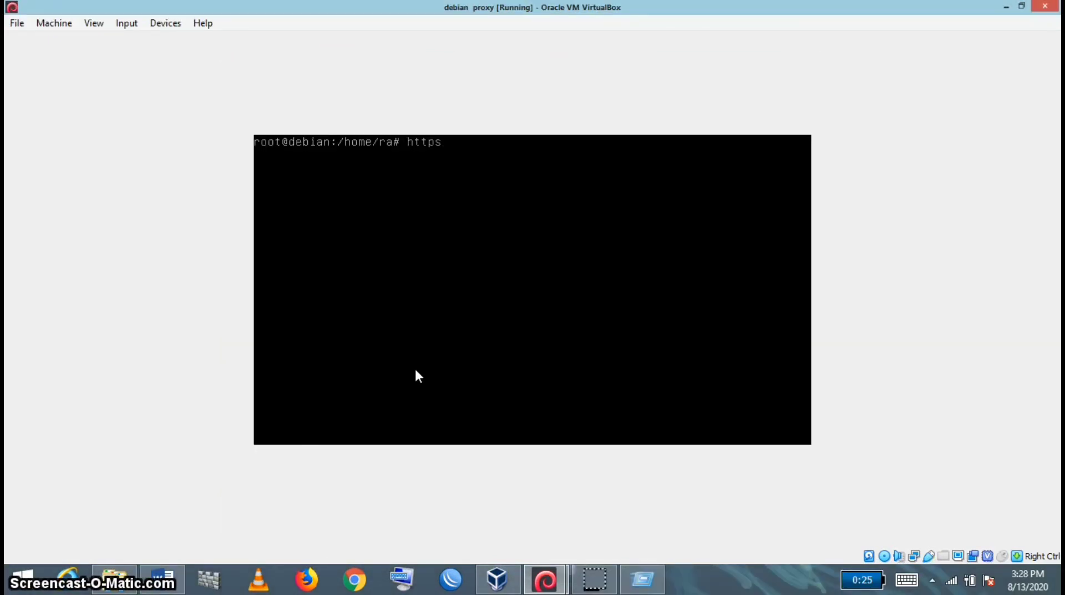
# In the Debian virtual machine, run htpasswd -c /etc/squid/password with the proxy user's name, and enter and re-enter the new password.
pyautogui.press('BackSpace')
pyautogui.write('a')
pyautogui.write('sswd')
pyautogui.press('BackSpace')
pyautogui.press('BackSpace')
pyautogui.press('BackSpace')
pyautogui.press('BackSpace')
pyautogui.press('BackSpace')
pyautogui.press('BackSpace')
pyautogui.press('BackSpace')
pyautogui.press('BackSpace')
pyautogui.press('BackSpace')
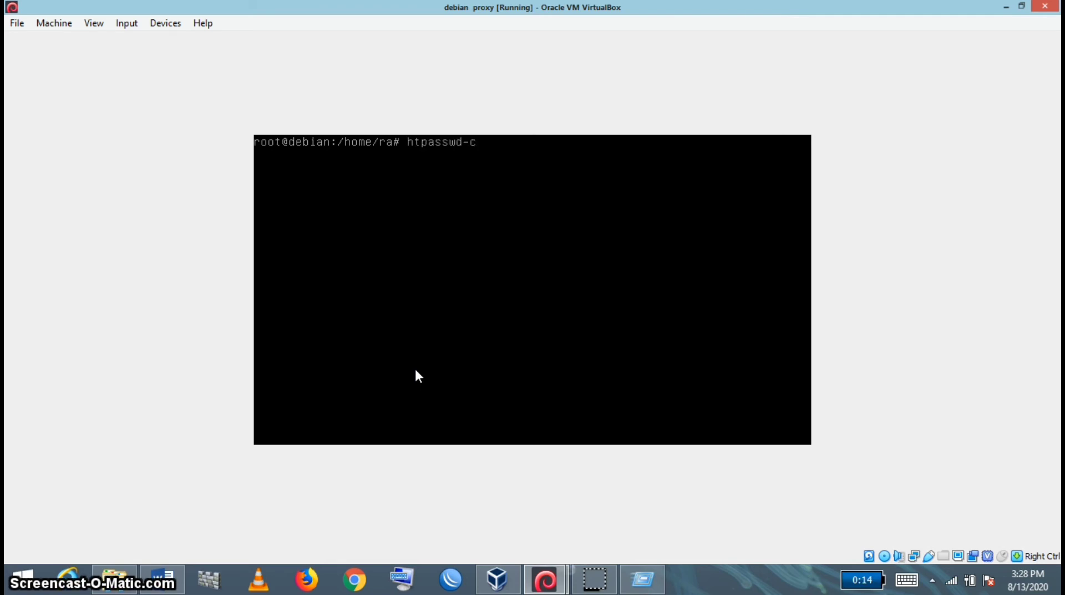
pyautogui.press('Left')
pyautogui.press('Left')
pyautogui.write('/etc/squid/passwor')
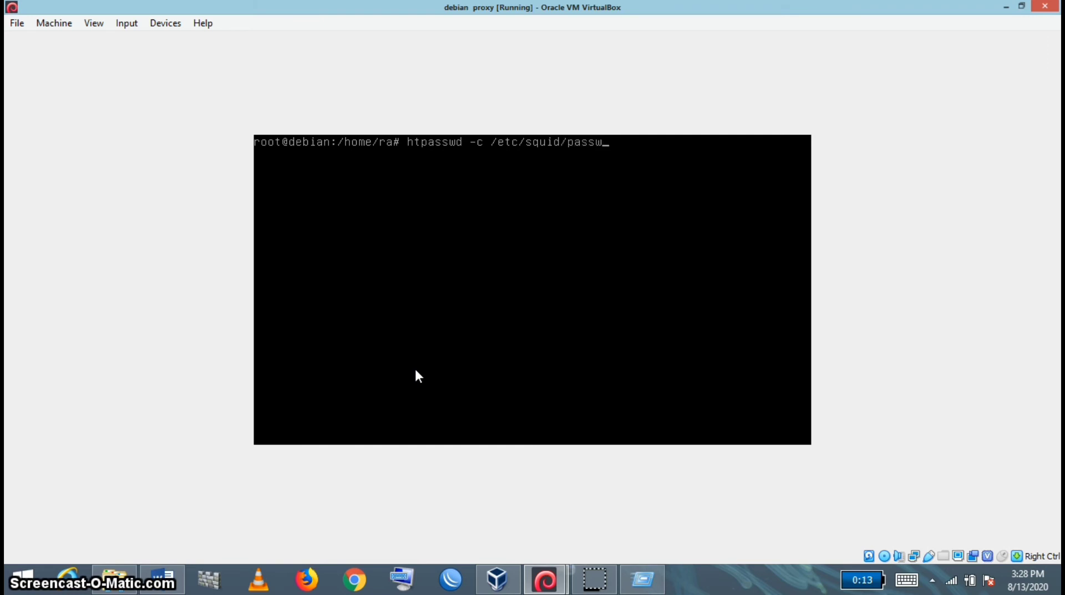
pyautogui.write('d ratih')
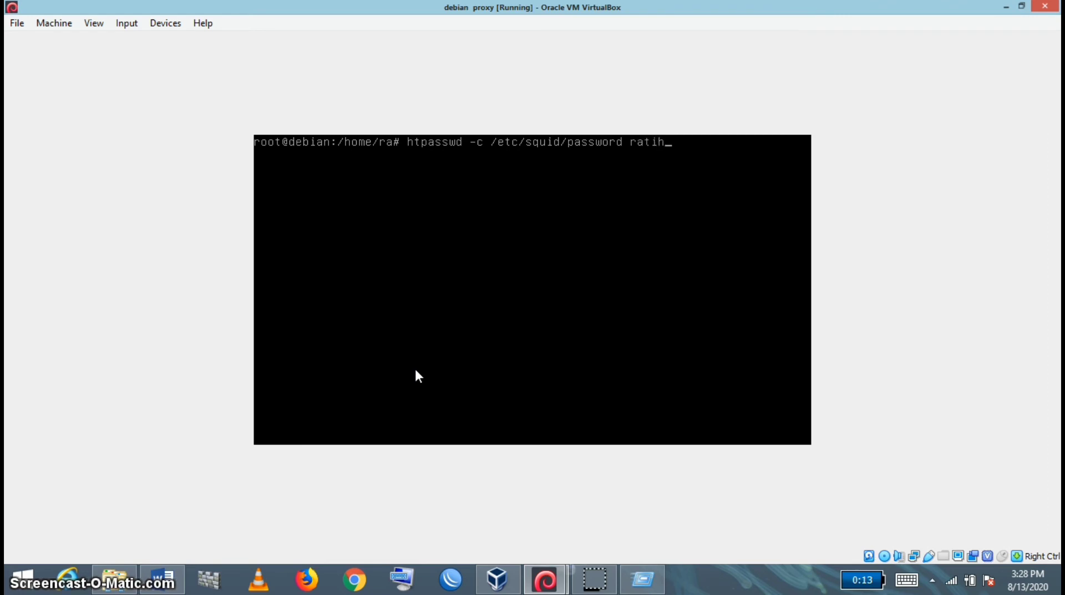
pyautogui.press('Return')
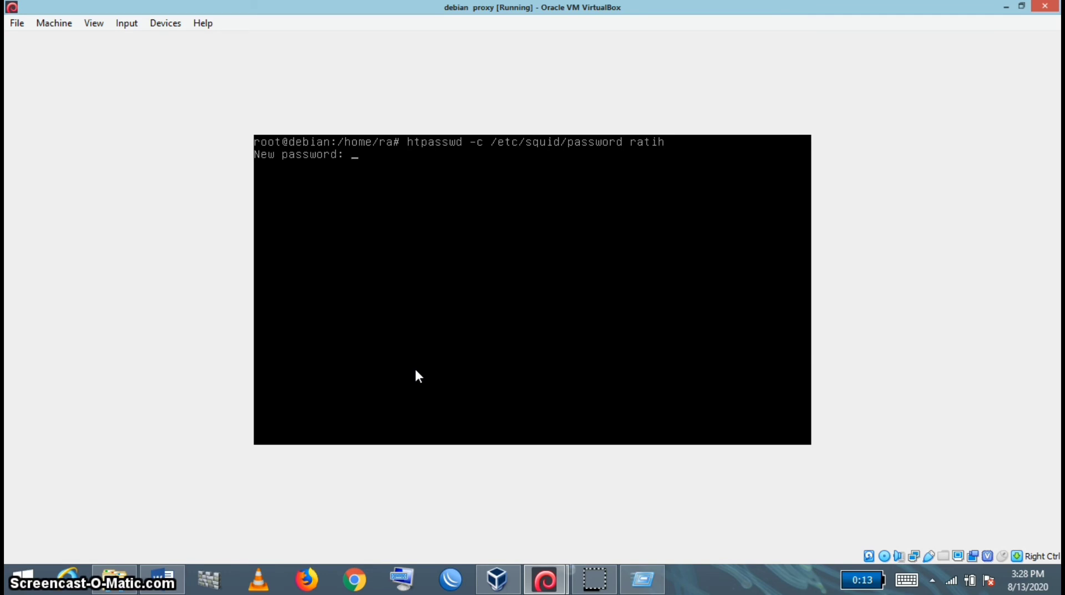
pyautogui.press('Return')
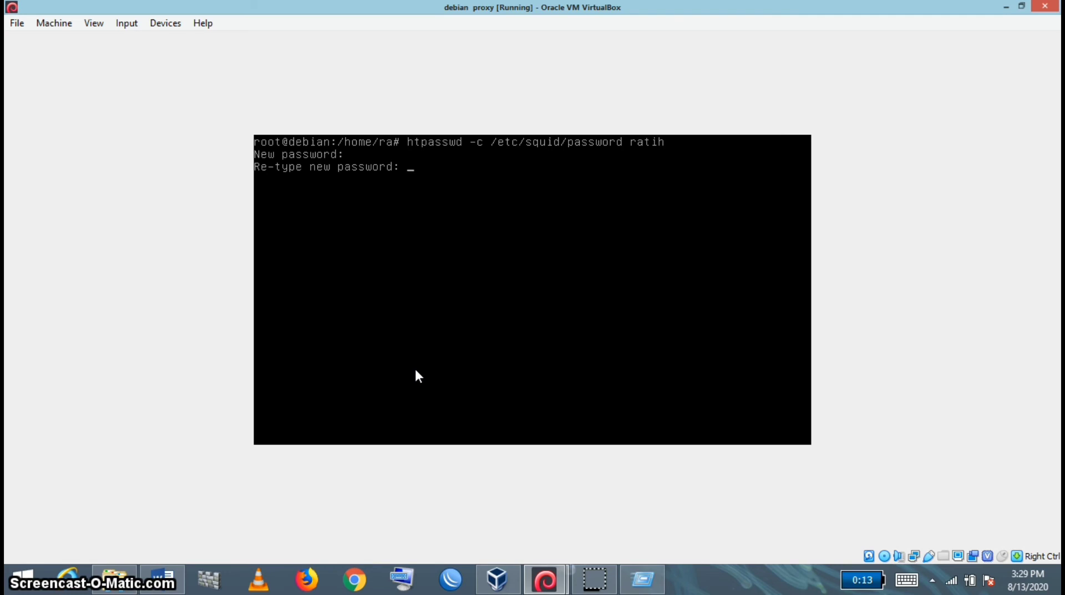
pyautogui.press('Return')
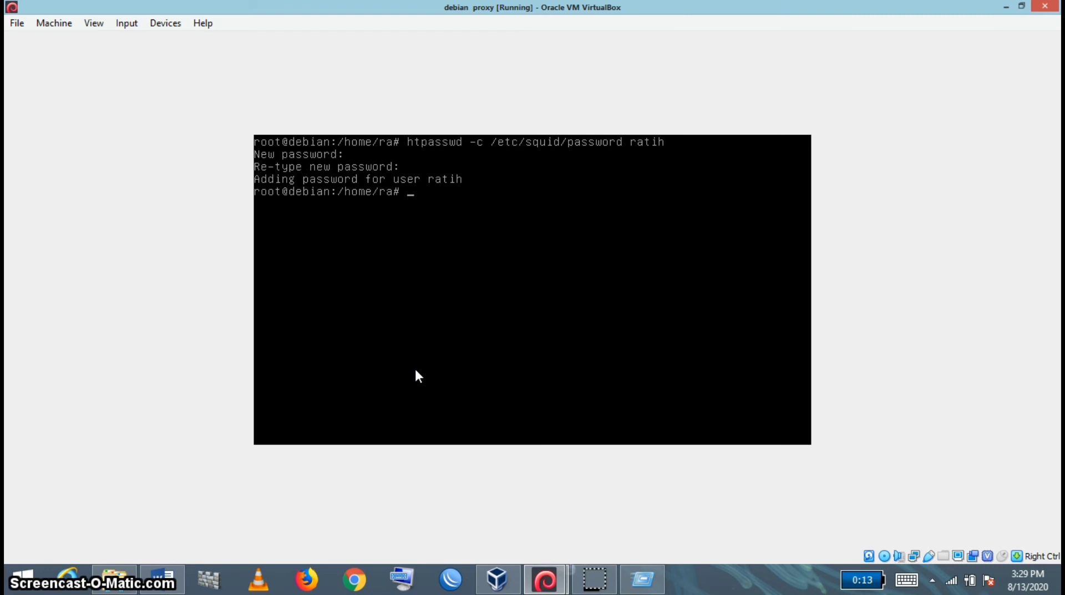
# Open /etc/squid/squid.conf in nano.
pyautogui.write('nano /etc/squid/squ')
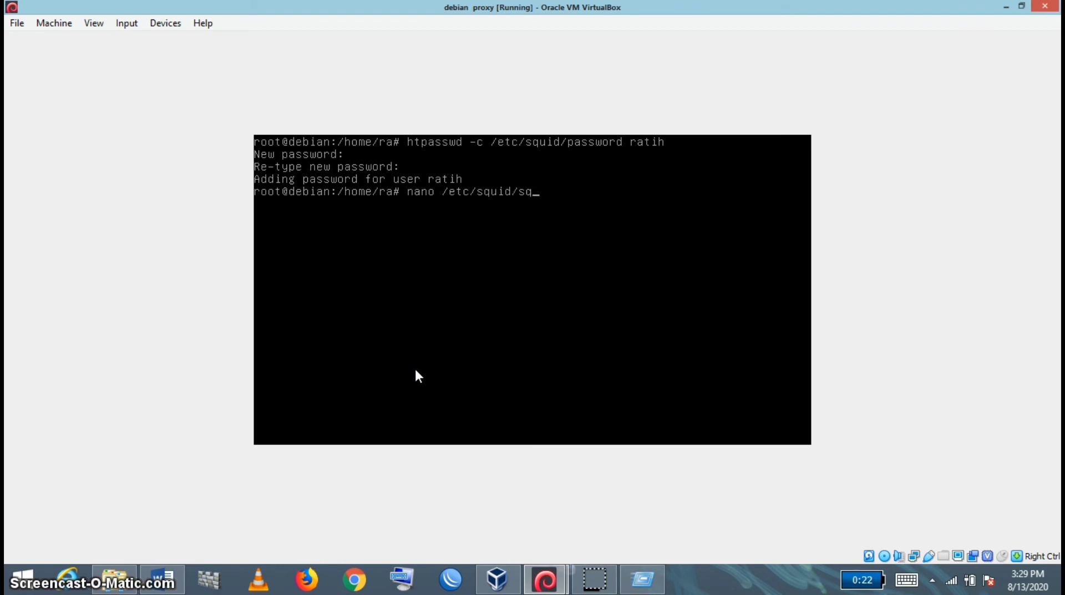
pyautogui.write('id.conf')
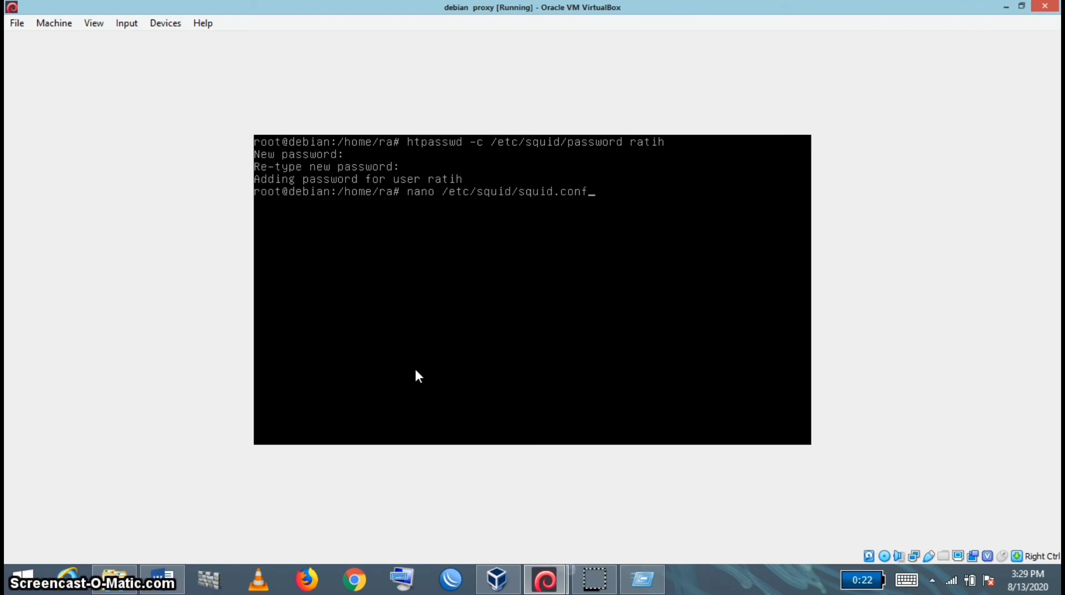
pyautogui.press('Return')
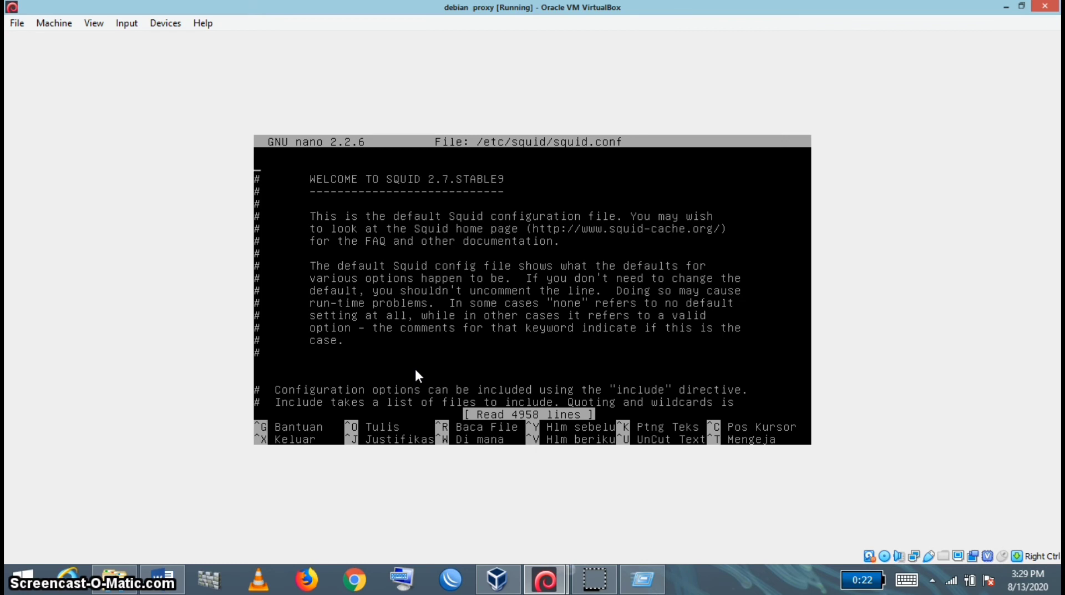
# Search squid.conf for acl blok src 10.10.108.11/255.255.255.255 to review the authentication and ACL rules.
pyautogui.hotkey('ctrl', 'w')
pyautogui.write('acl blok src 10.10.108.10')
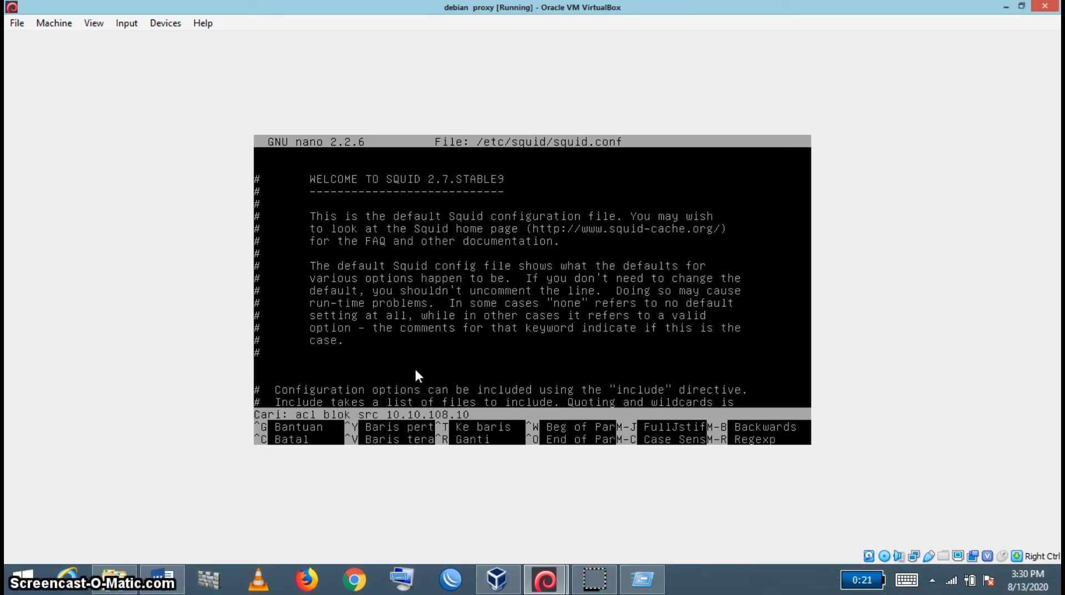
pyautogui.press('BackSpace')
pyautogui.write('1/ 255.255.255.')
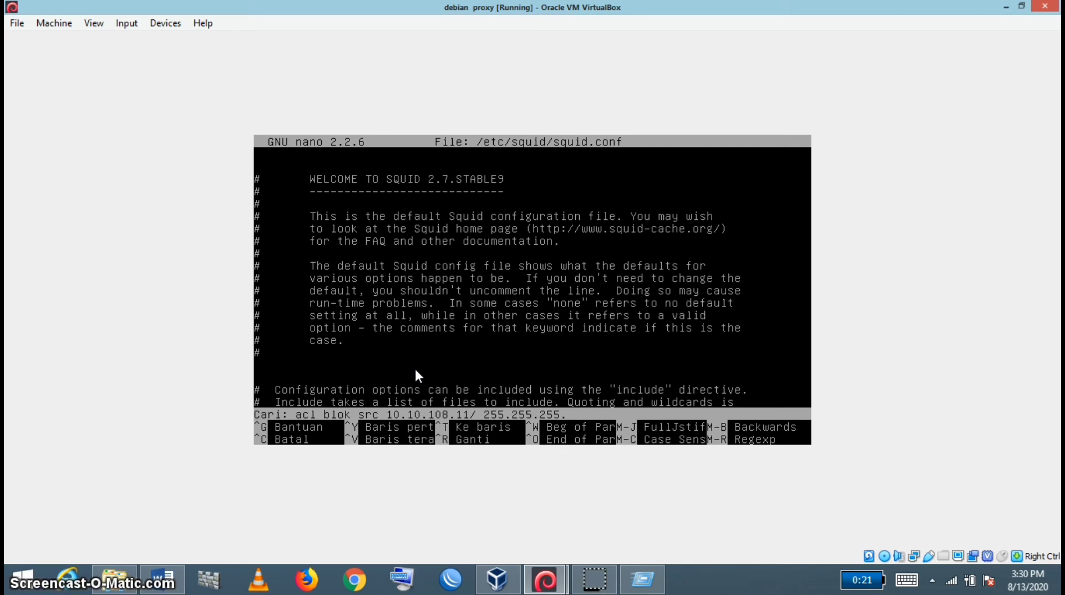
pyautogui.write('0')
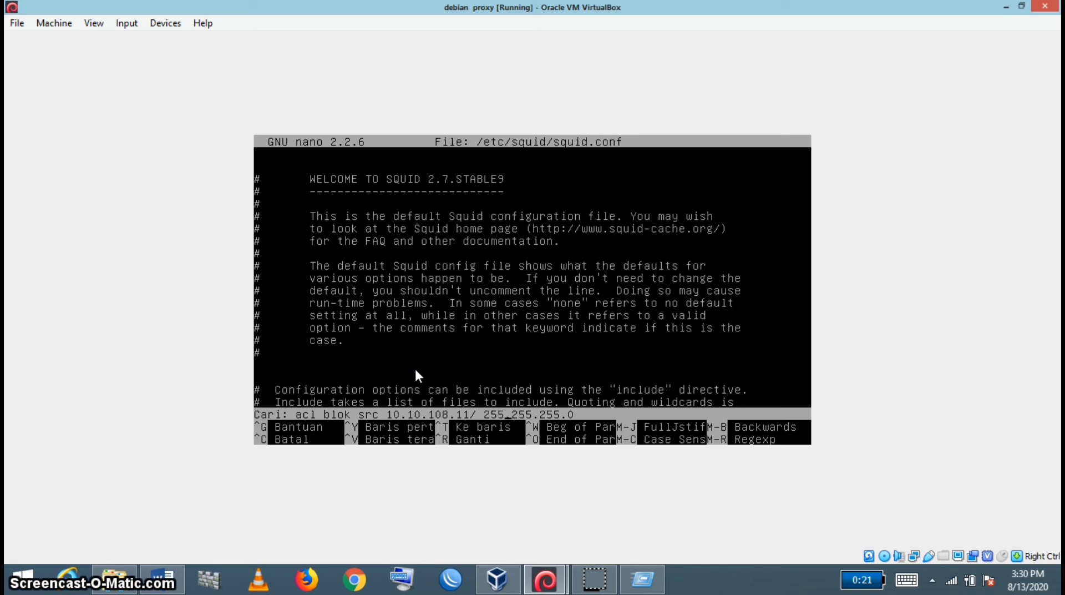
pyautogui.press('Left')
pyautogui.press('Left')
pyautogui.press('Left')
pyautogui.press('BackSpace')
pyautogui.press('BackSpace')
pyautogui.write('255')
pyautogui.press('Return')
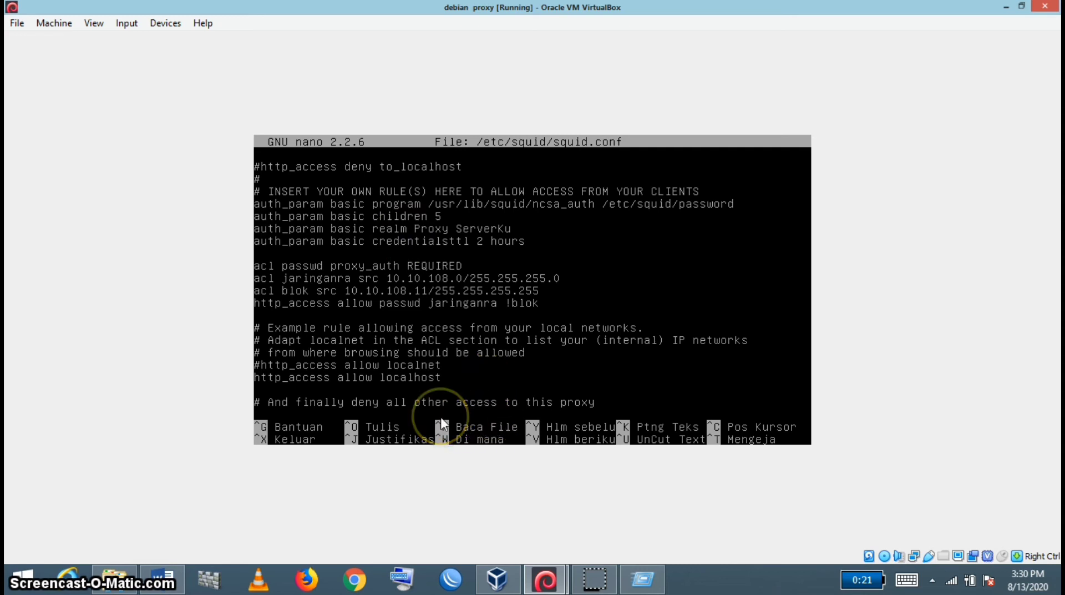
# Exit nano and run service squid restart.
pyautogui.hotkey('ctrl', 'x')
pyautogui.write('service')
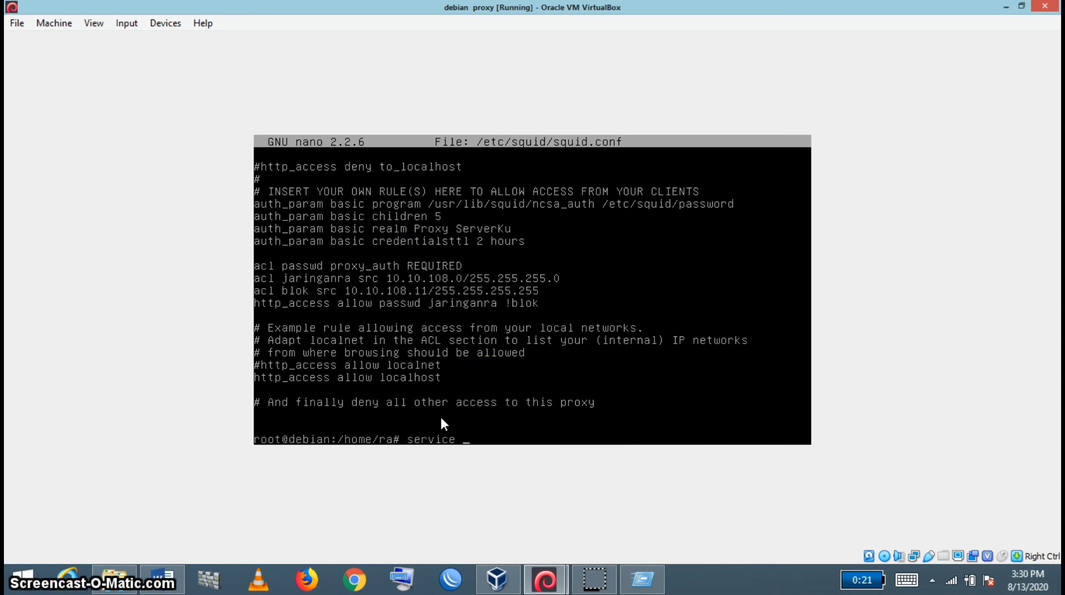
pyautogui.write(' squ')
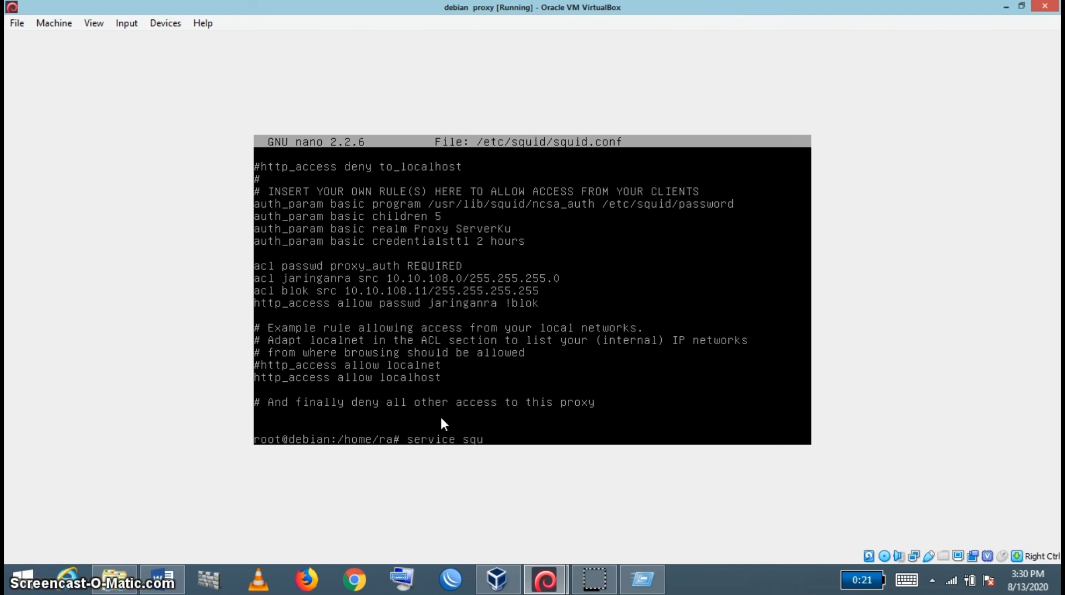
pyautogui.write('id ret')
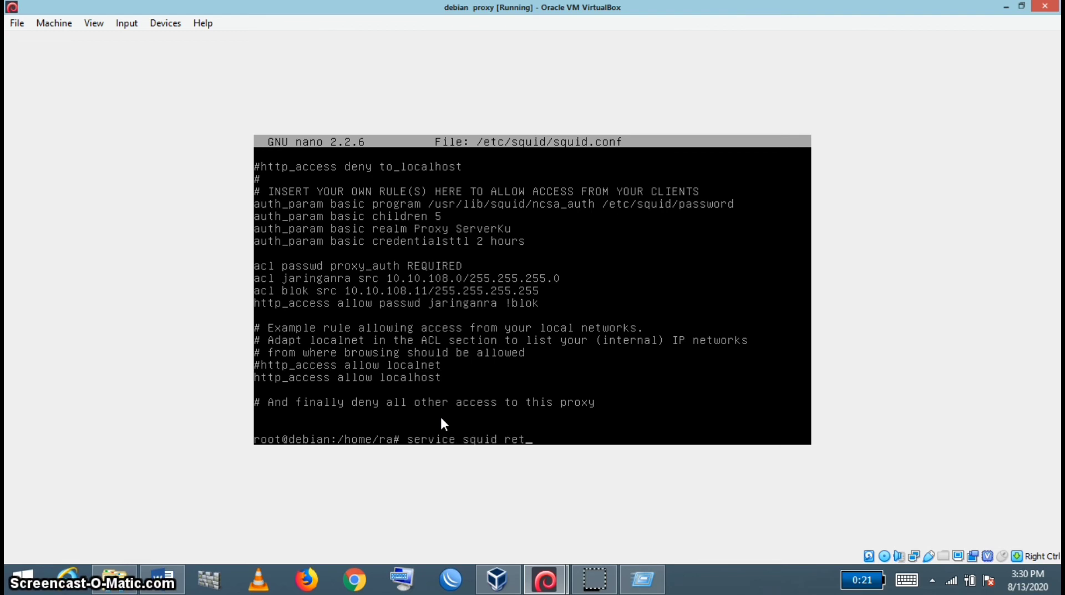
pyautogui.press('BackSpace')
pyautogui.write('start')
pyautogui.press('Return')
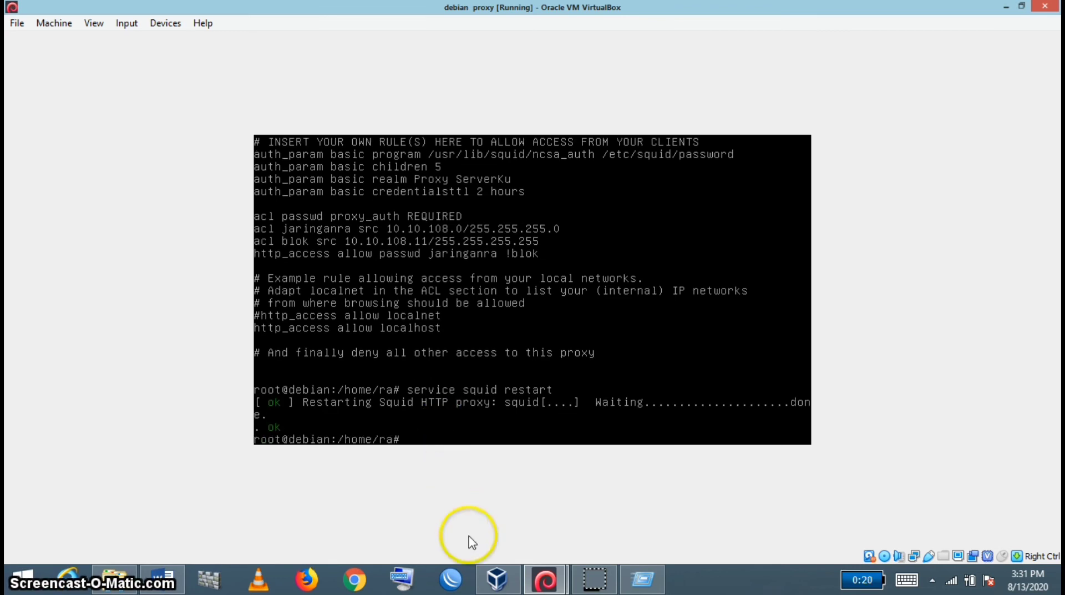
# Switch to the Windows XP virtual machine and launch Internet Explorer.
pyautogui.moveTo(550, 580)
pyautogui.click(586, 513)
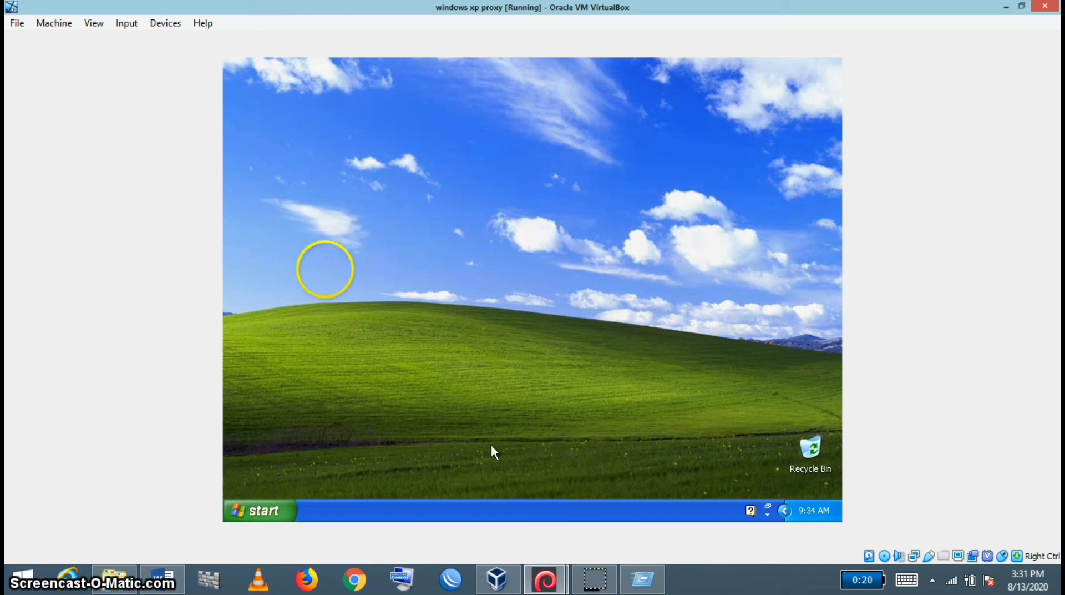
pyautogui.click(242, 513)
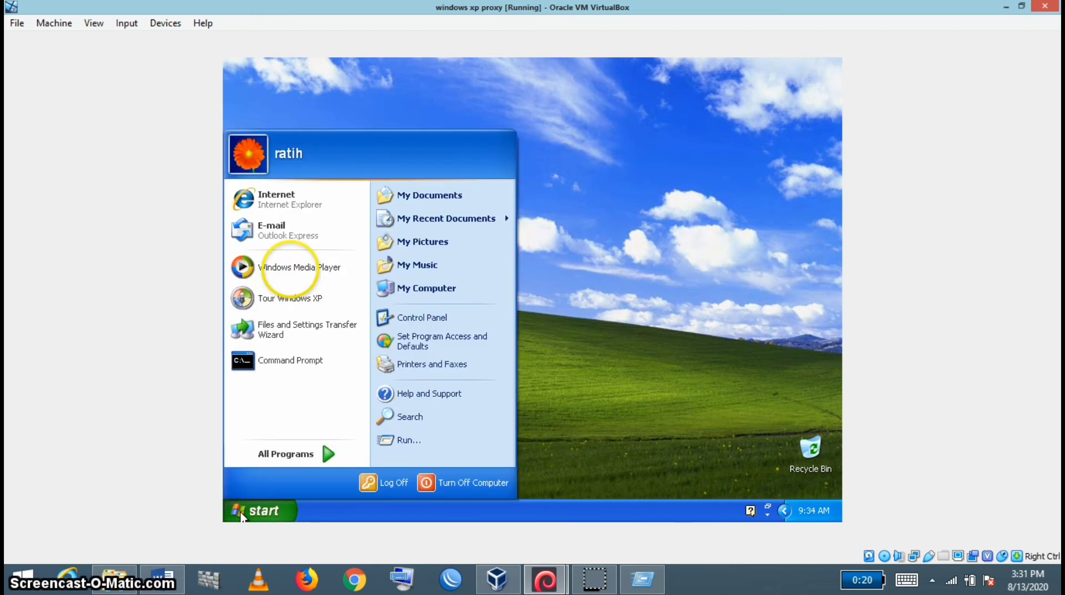
pyautogui.click(291, 185)
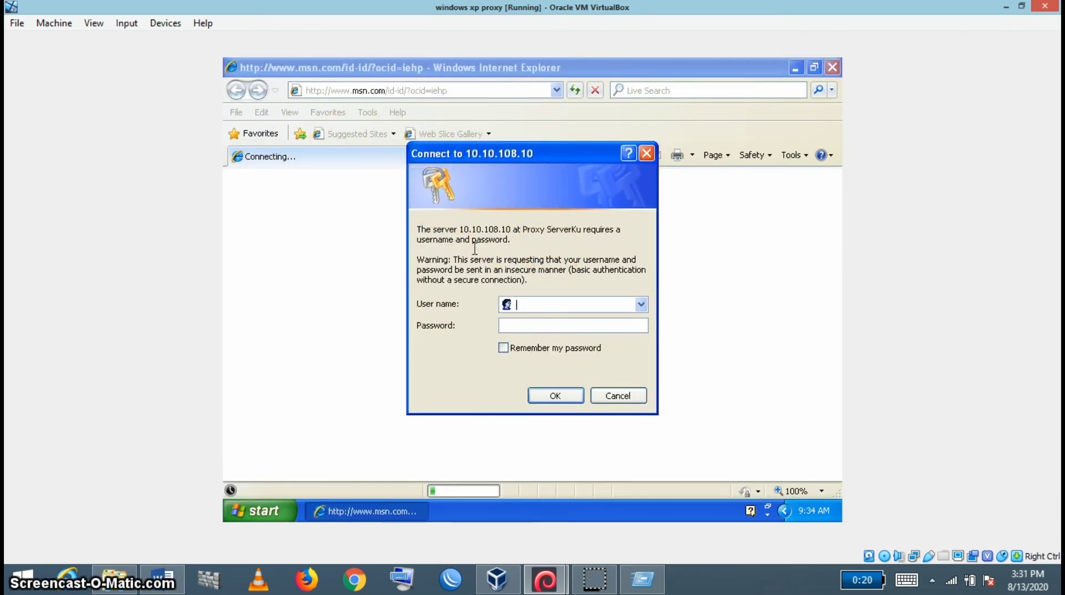
# Log in to the proxy server 10.10.108.10 by entering the proxy user name and password.
pyautogui.write('ratih')
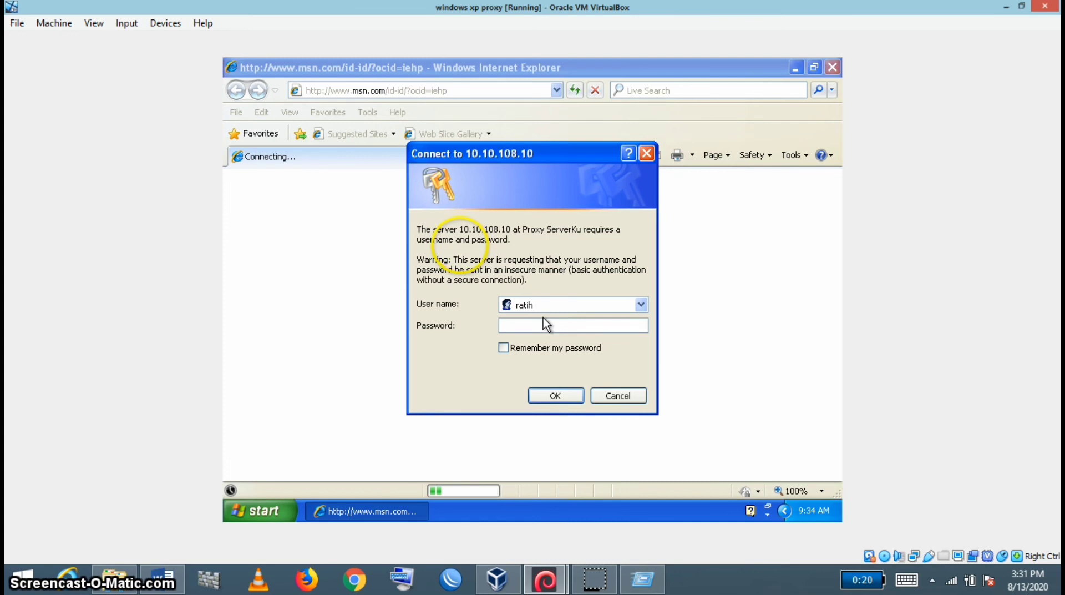
pyautogui.click(525, 321)
pyautogui.write('****')
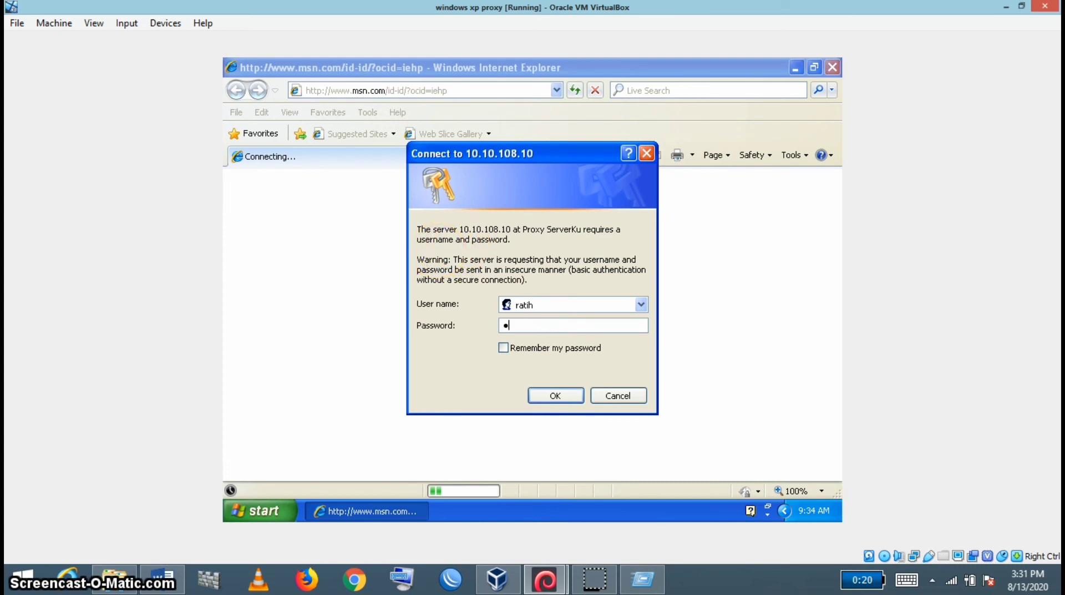
pyautogui.write('*')
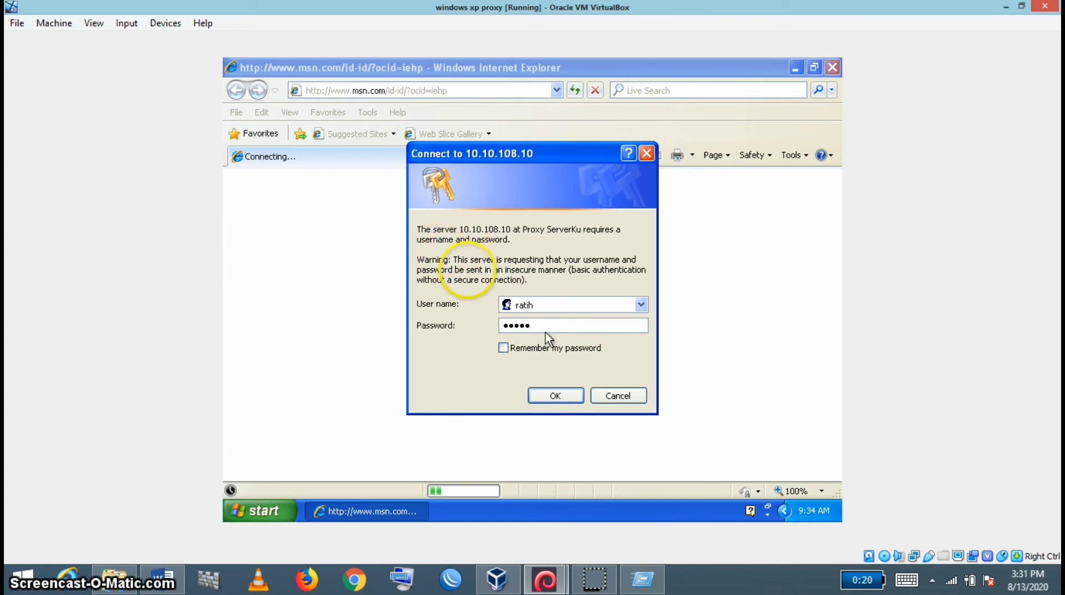
pyautogui.click(577, 397)
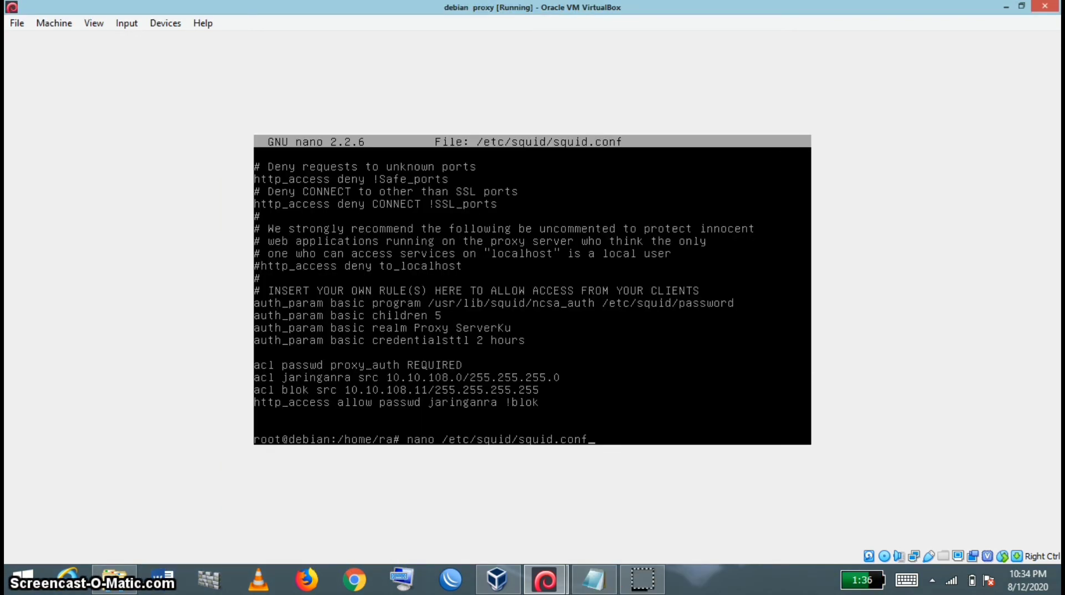
# Reopen /etc/squid/squid.conf in nano and search for http_port 3128.
pyautogui.press('Up')
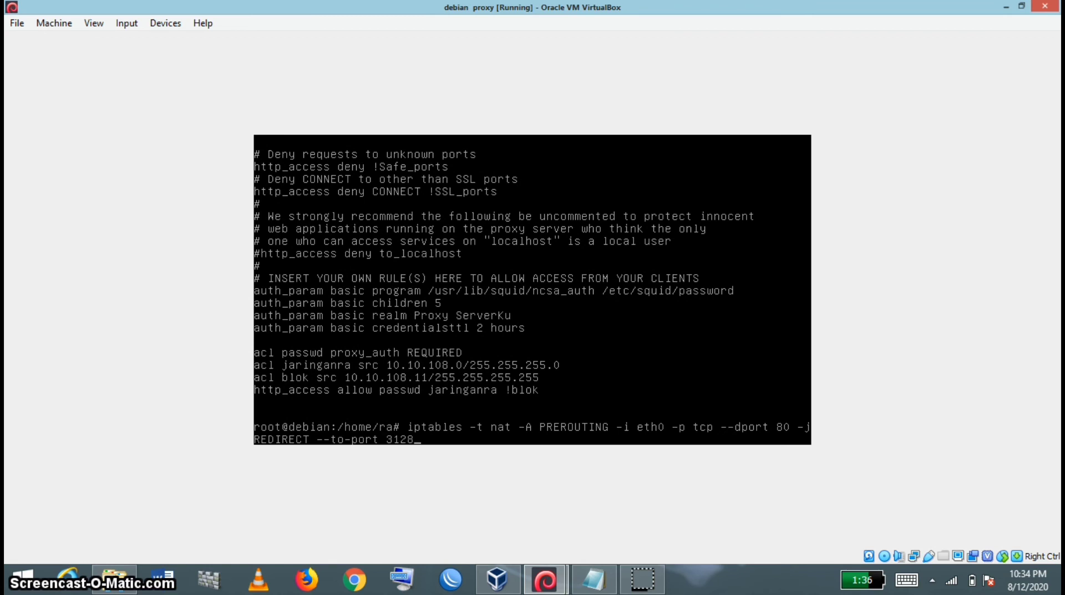
pyautogui.press('Up')
pyautogui.press('Return')
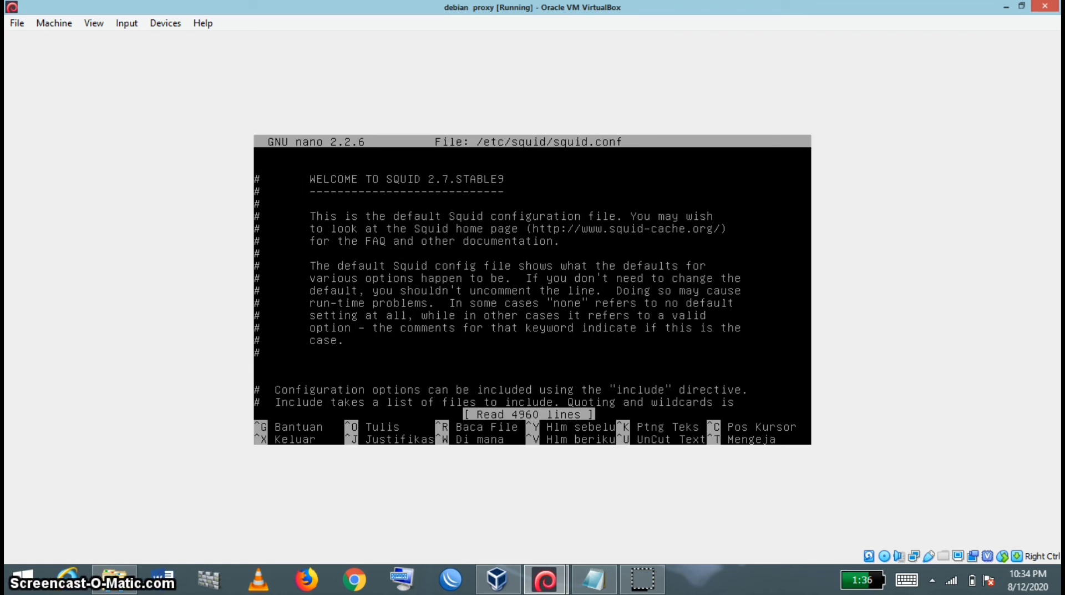
pyautogui.hotkey('ctrl', 'w')
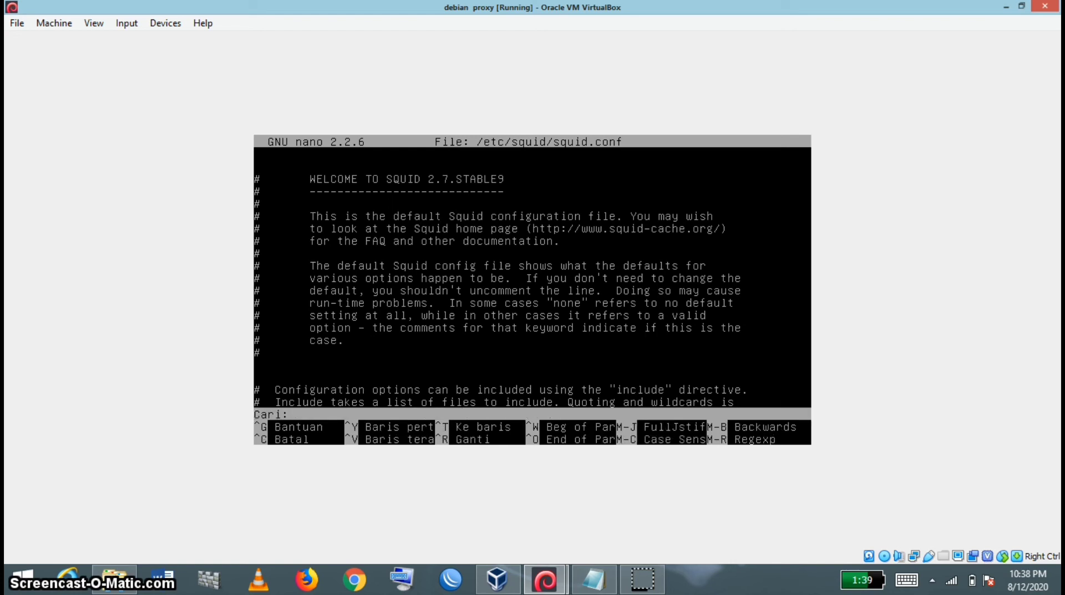
pyautogui.write('http')
pyautogui.write('_')
pyautogui.write('31')
pyautogui.write('28')
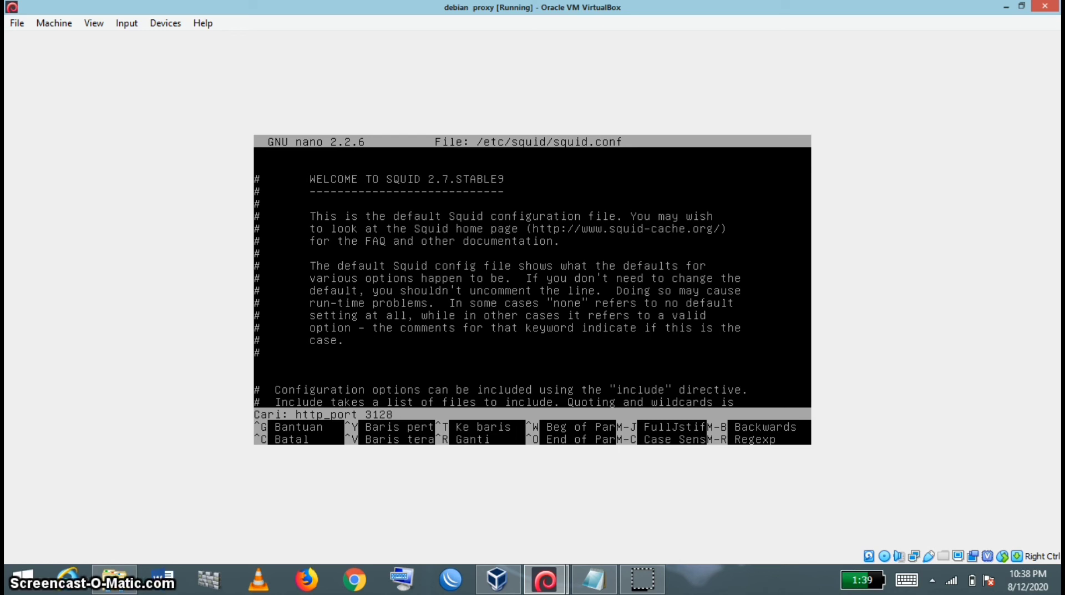
pyautogui.press('Return')
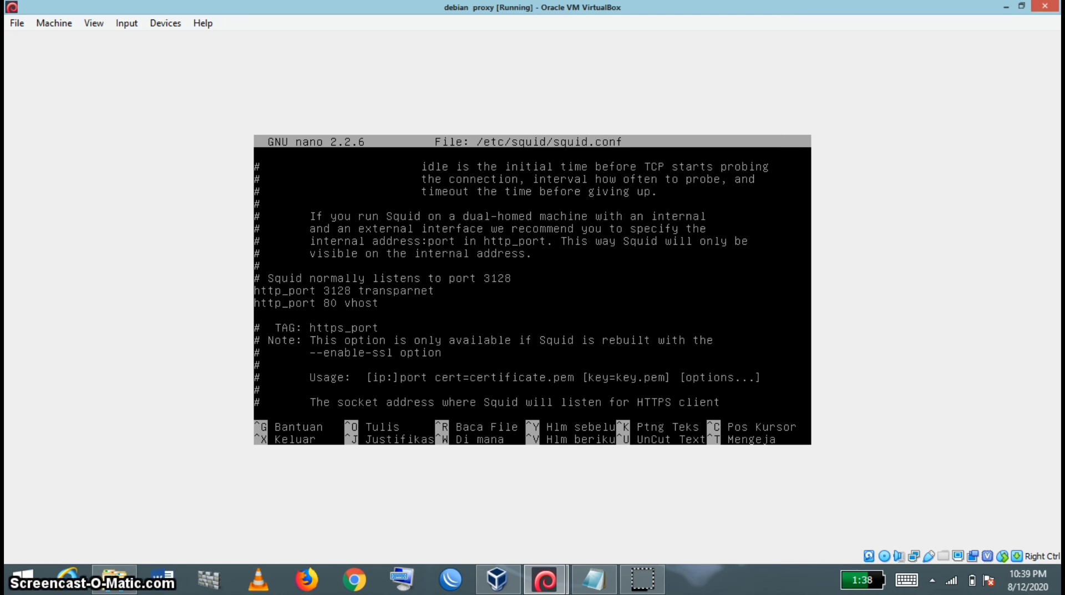
# Correct the misspelled option on the http_port 3128 line to transparent and save squid.conf.
pyautogui.write('e')
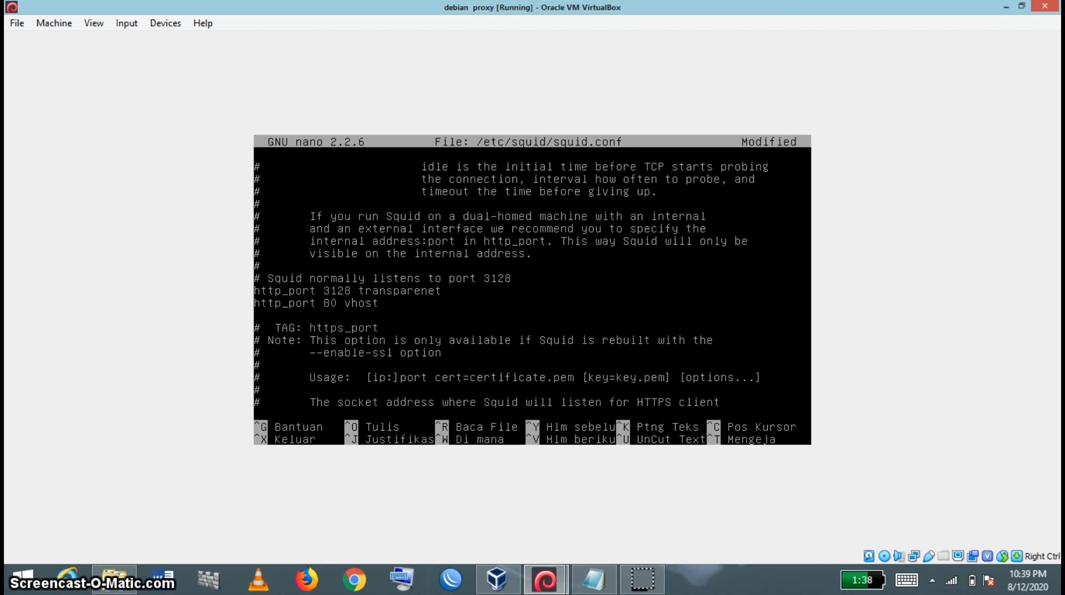
pyautogui.press('Right')
pyautogui.press('Right')
pyautogui.press('BackSpace')
pyautogui.hotkey('ctrl', 'x')
pyautogui.press('y')
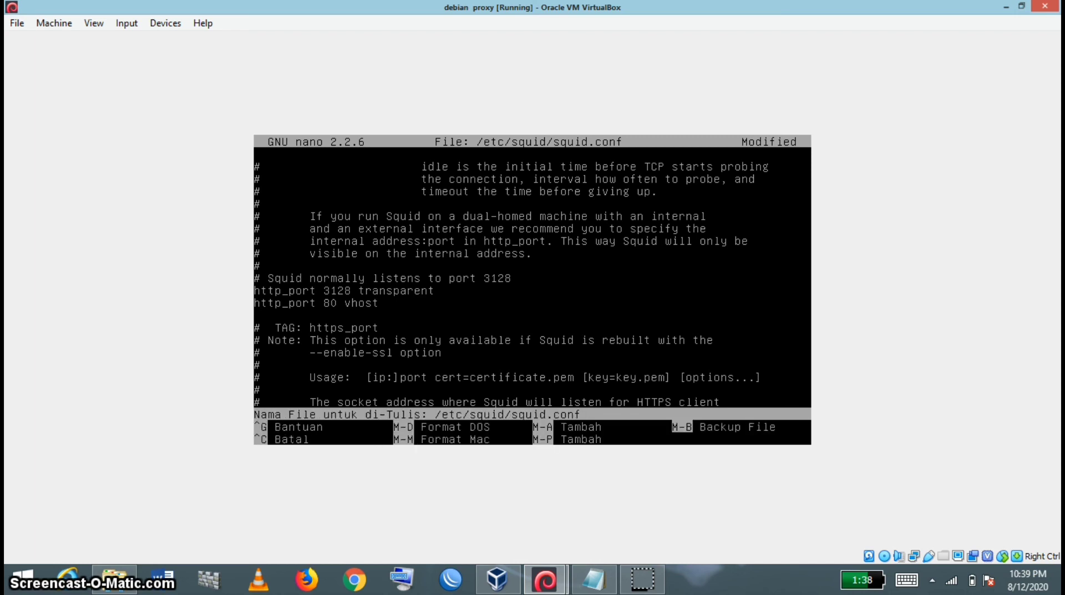
pyautogui.press('Return')
# Restart squid and run the iptables nat PREROUTING rule that redirects TCP port 80 on eth1 to port 3128.
pyautogui.write('service squid restart')
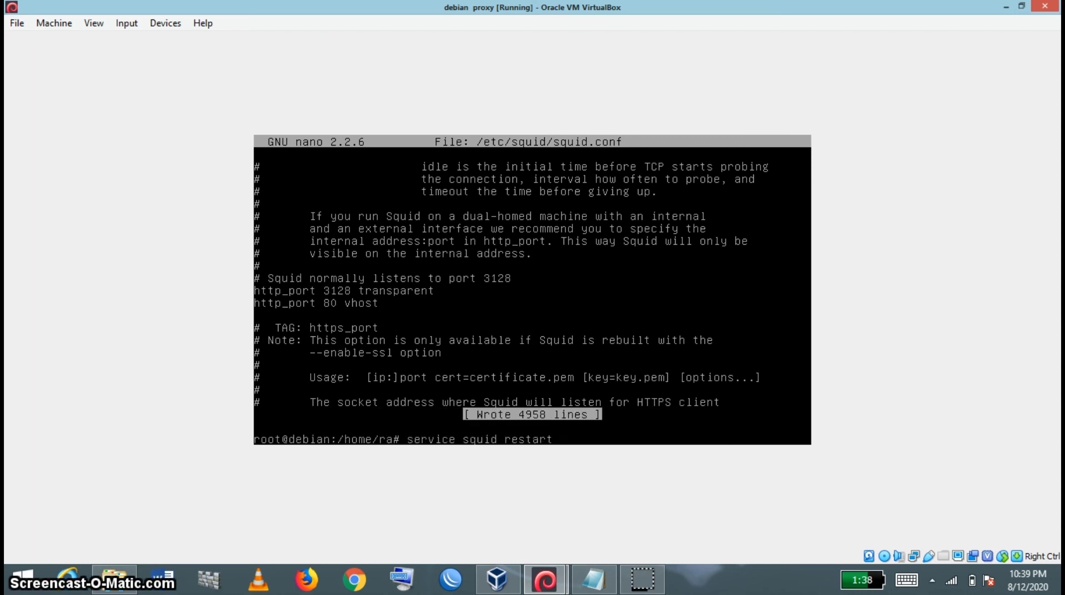
pyautogui.press('Return')
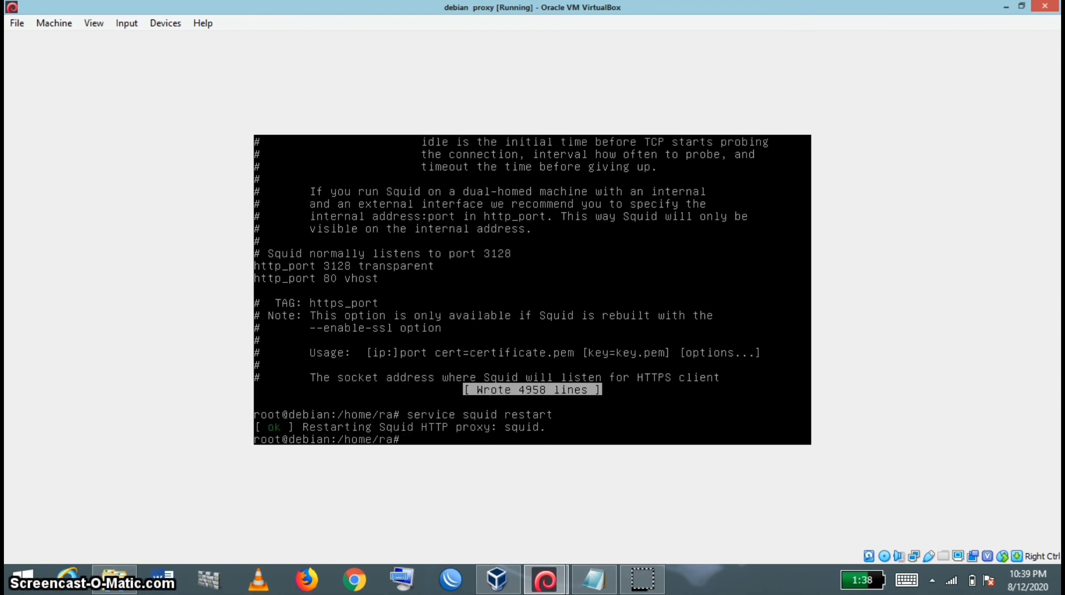
pyautogui.press('Up')
pyautogui.press('Return')
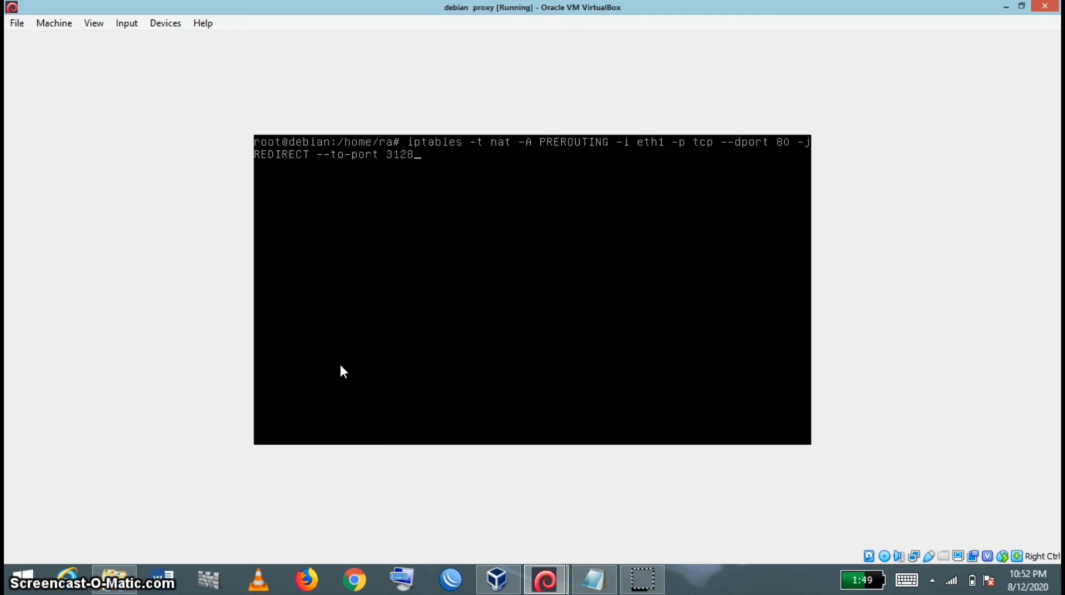
pyautogui.press('Return')
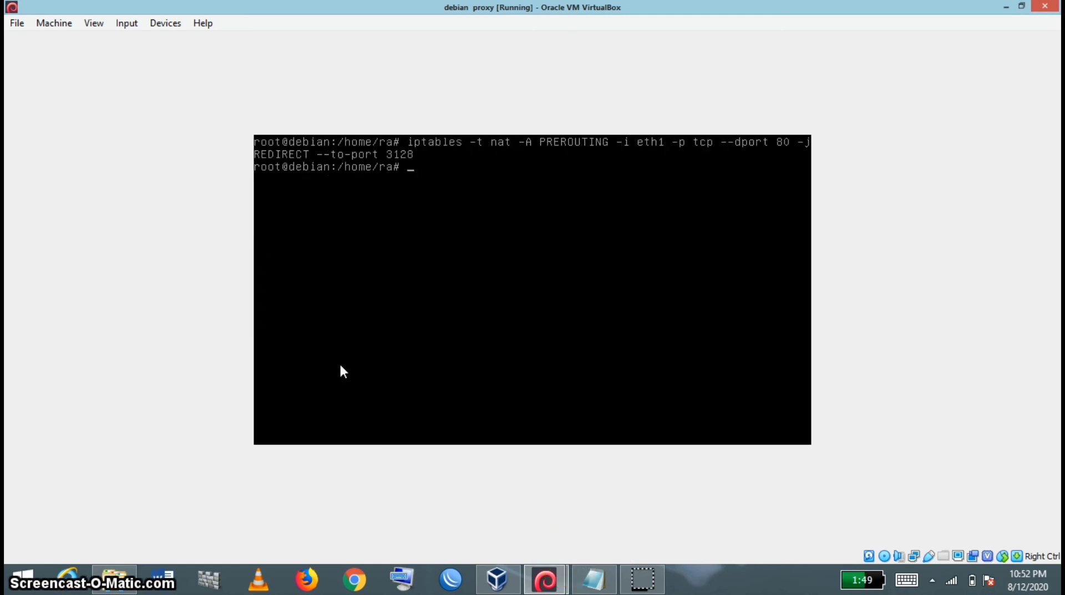
# Enable IP forwarding by running echo 1 > /proc/sys/net/ipv4/ip_forward.
pyautogui.write('echo 1 >//proc/sys/net/ipv4')
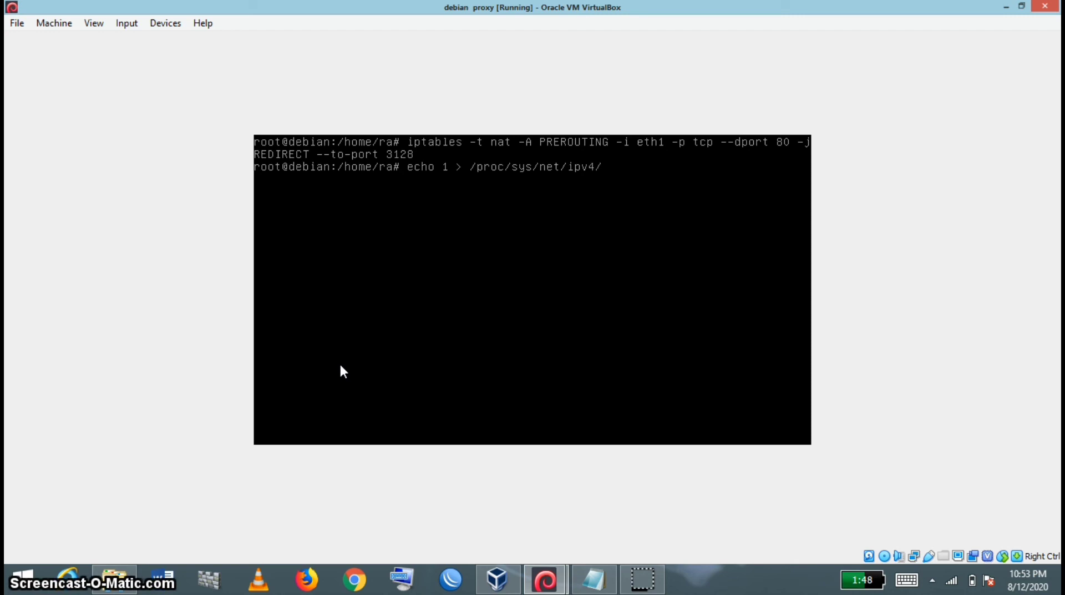
pyautogui.write('/ip')
pyautogui.write('_fo')
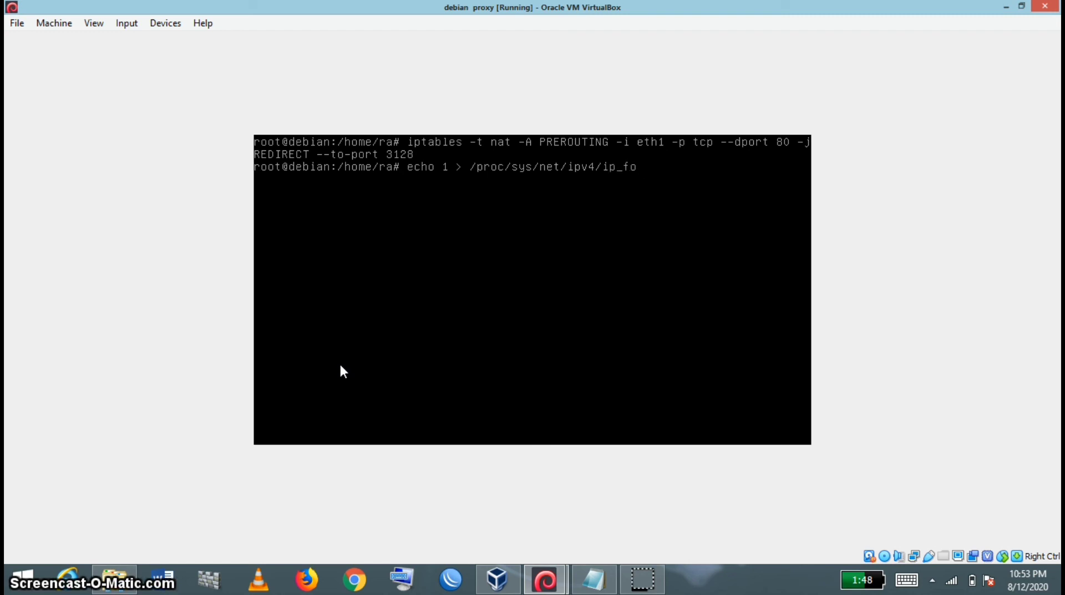
pyautogui.write('rward')
pyautogui.press('Return')
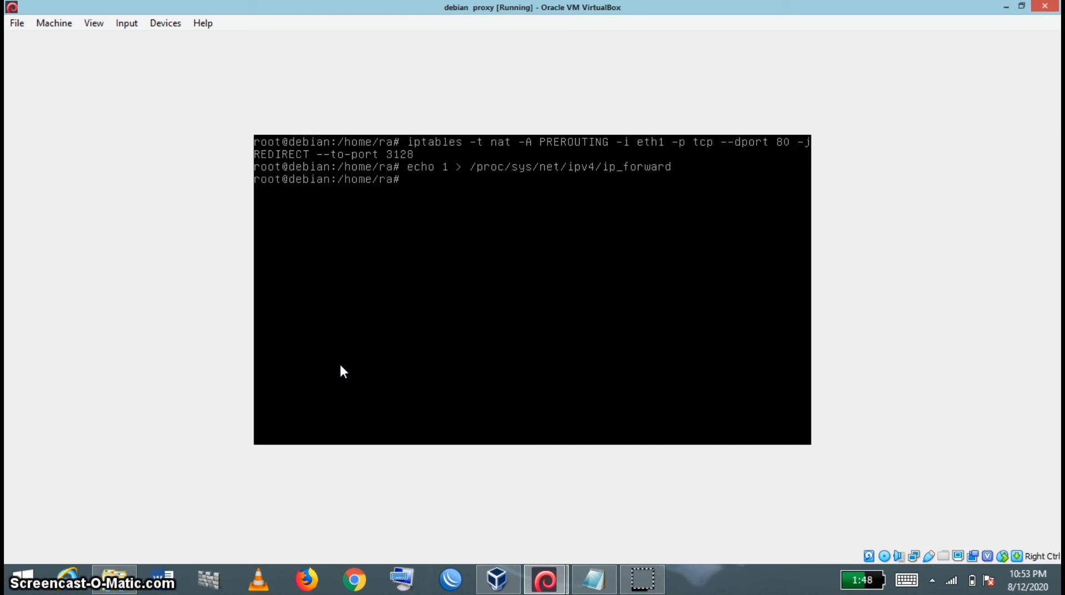
# Run service squid restart to reload the proxy after enabling IP forwarding.
pyautogui.write('service')
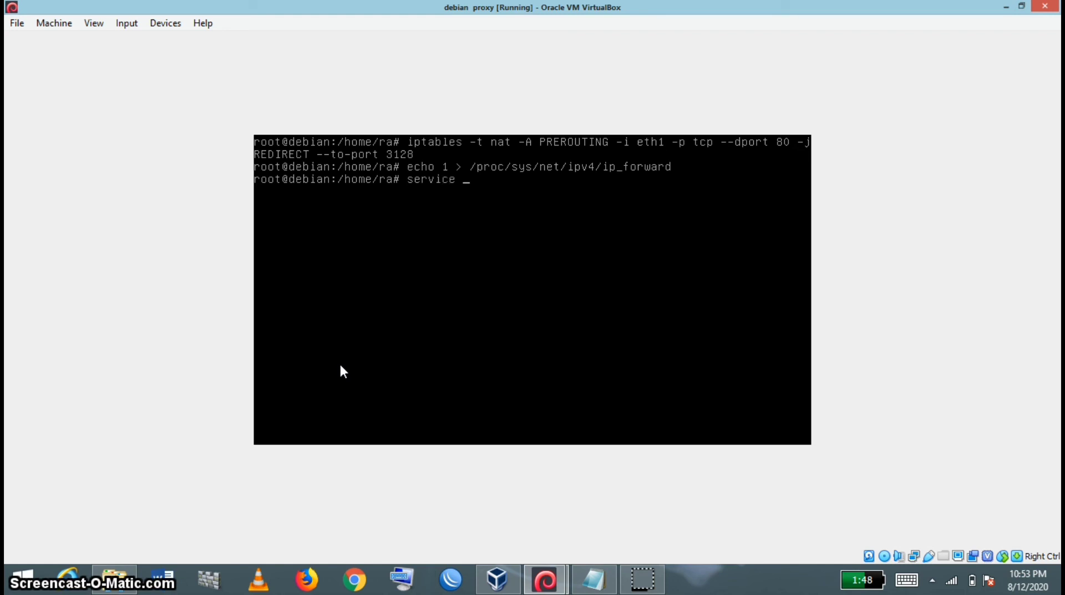
pyautogui.write(' squid')
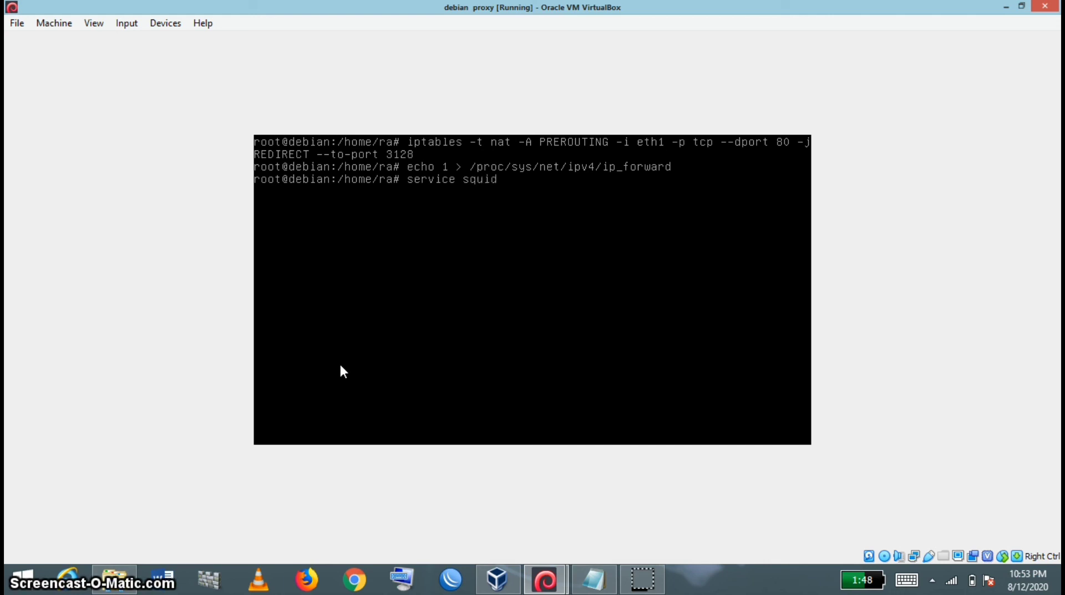
pyautogui.write(' restart')
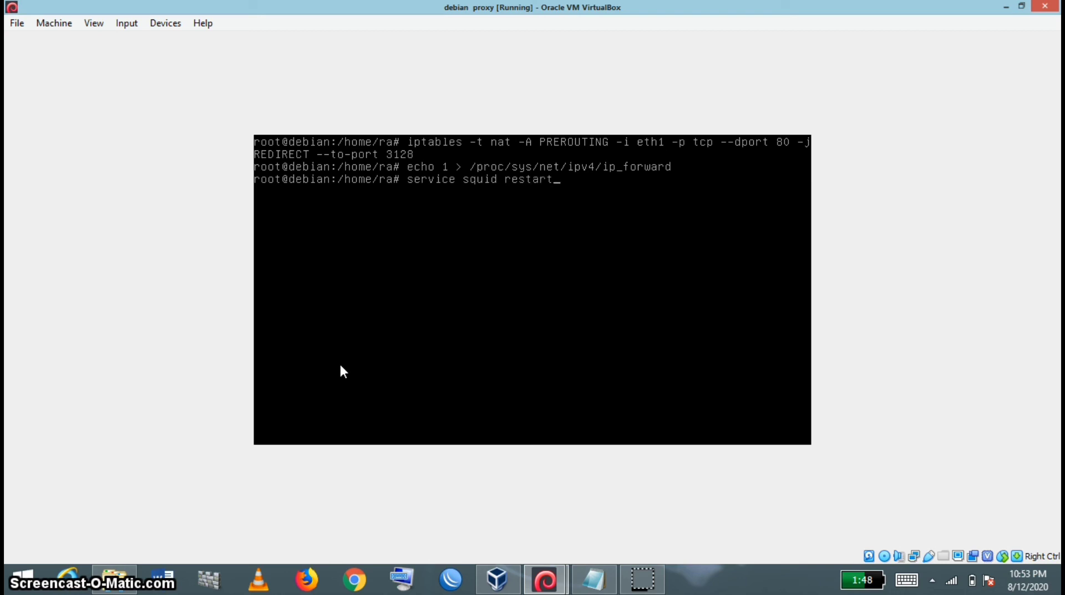
pyautogui.press('Return')
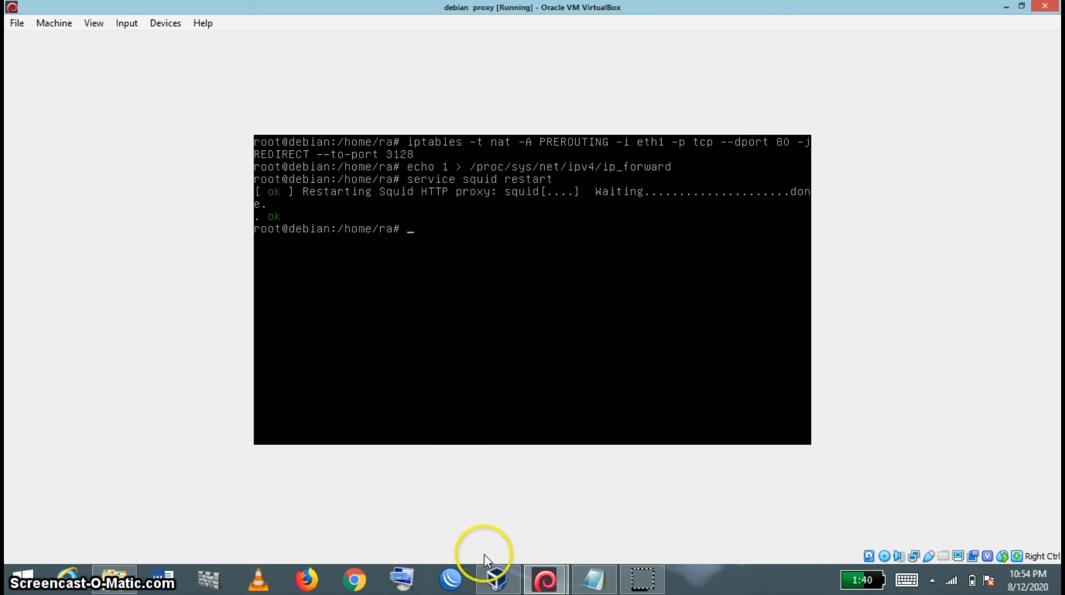
# Switch to the Windows XP virtual machine and open the LAN settings of its Internet Options.
pyautogui.click(539, 578)
pyautogui.click(498, 265)
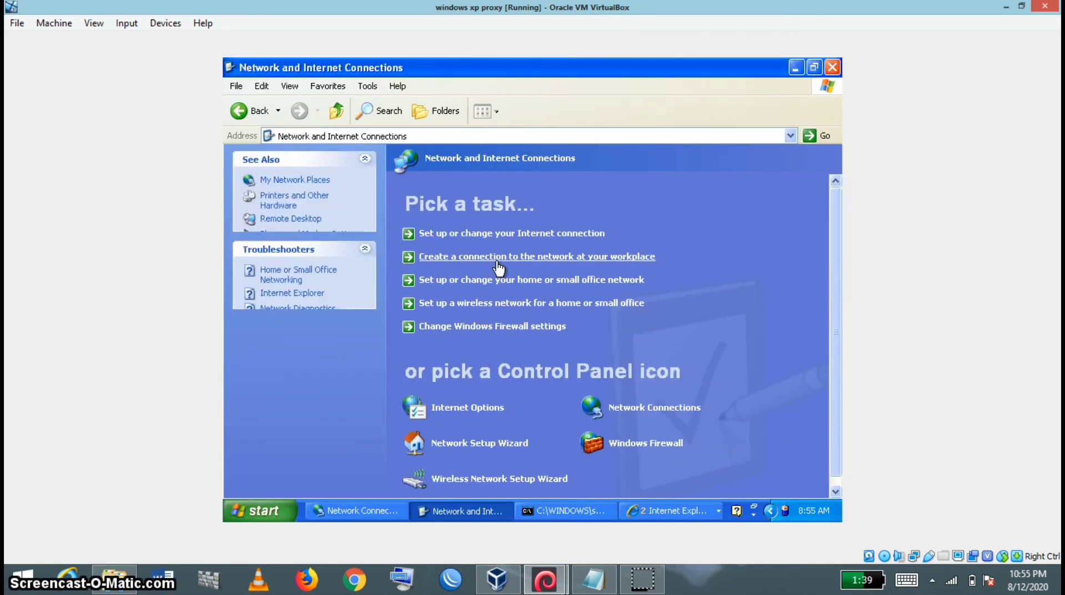
pyautogui.click(465, 409)
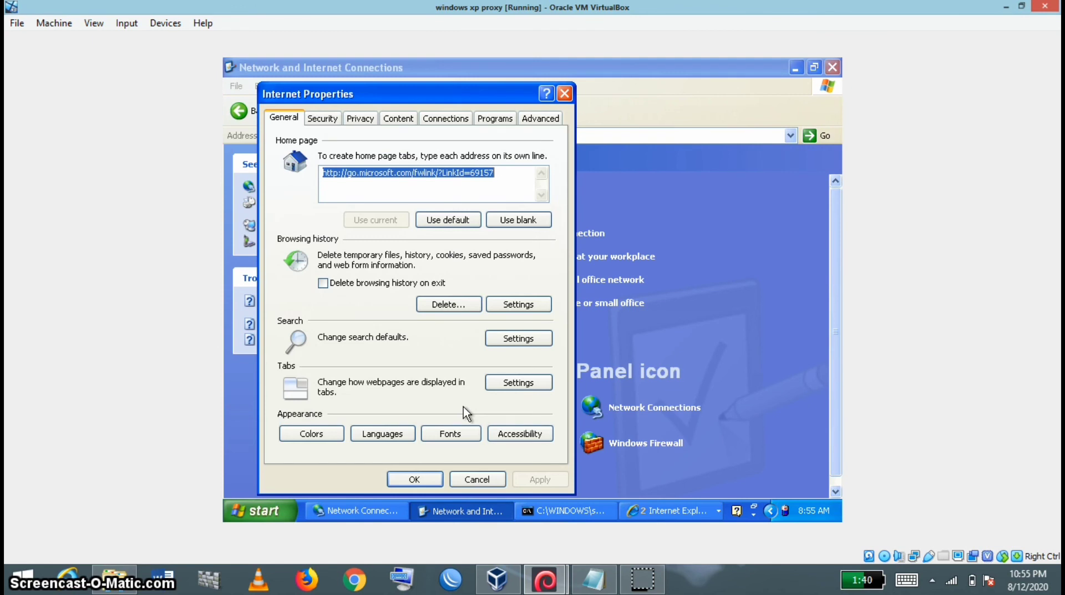
pyautogui.click(458, 121)
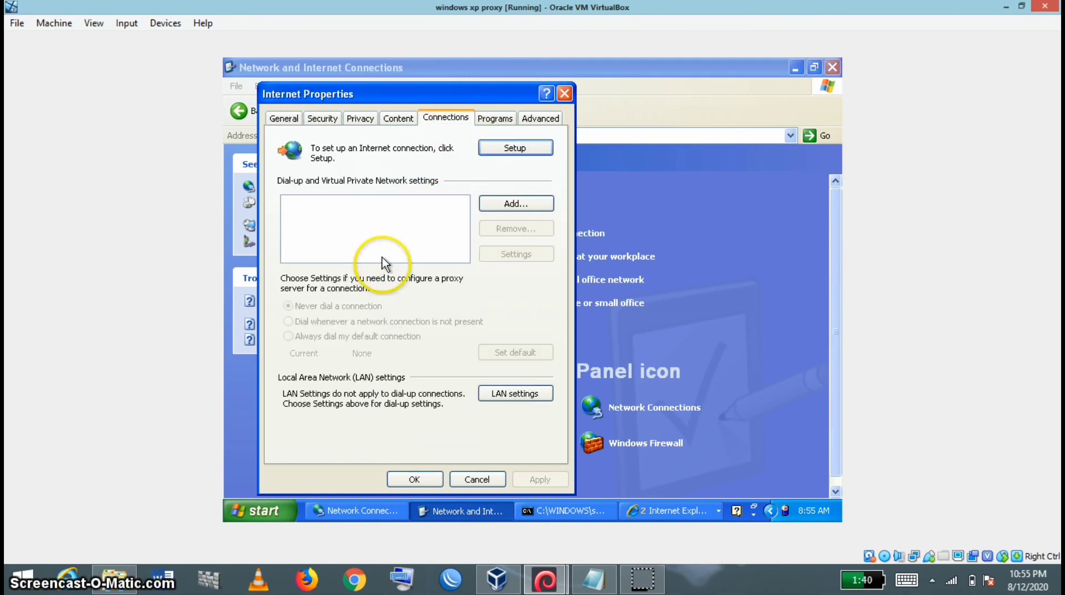
pyautogui.click(488, 394)
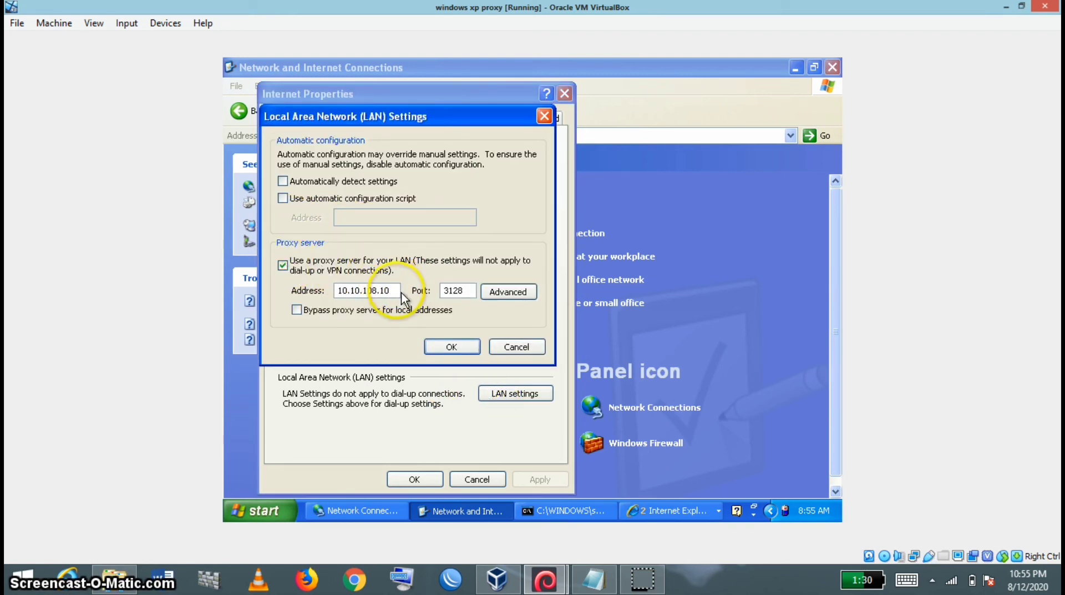
# Clear the LAN proxy address and port, disable the proxy server, and accept the changes to Internet Properties.
pyautogui.moveTo(391, 290); pyautogui.dragTo(315, 297)
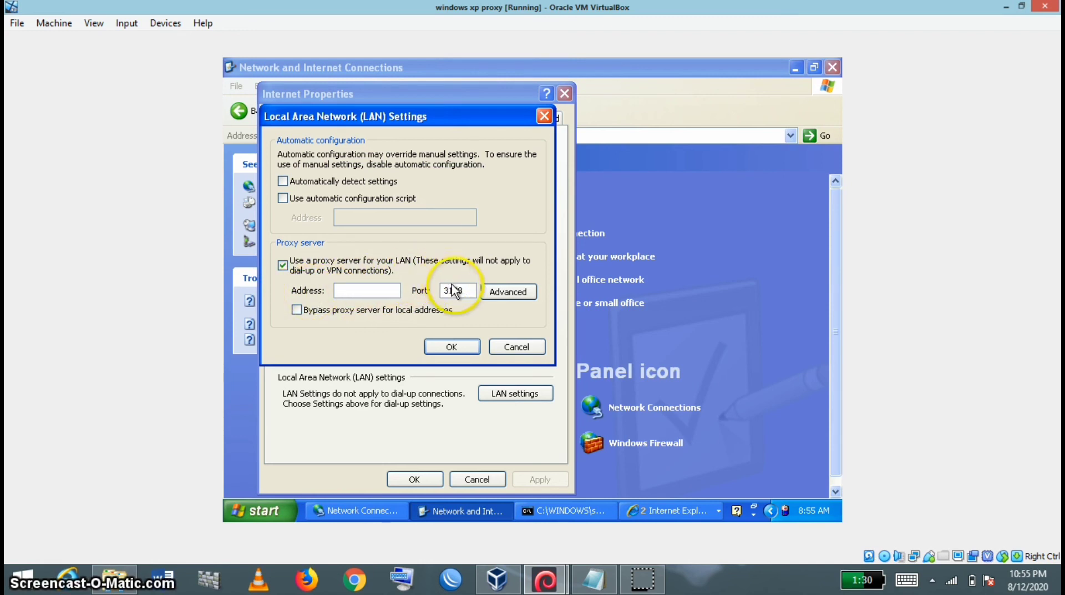
pyautogui.moveTo(466, 290); pyautogui.dragTo(438, 294)
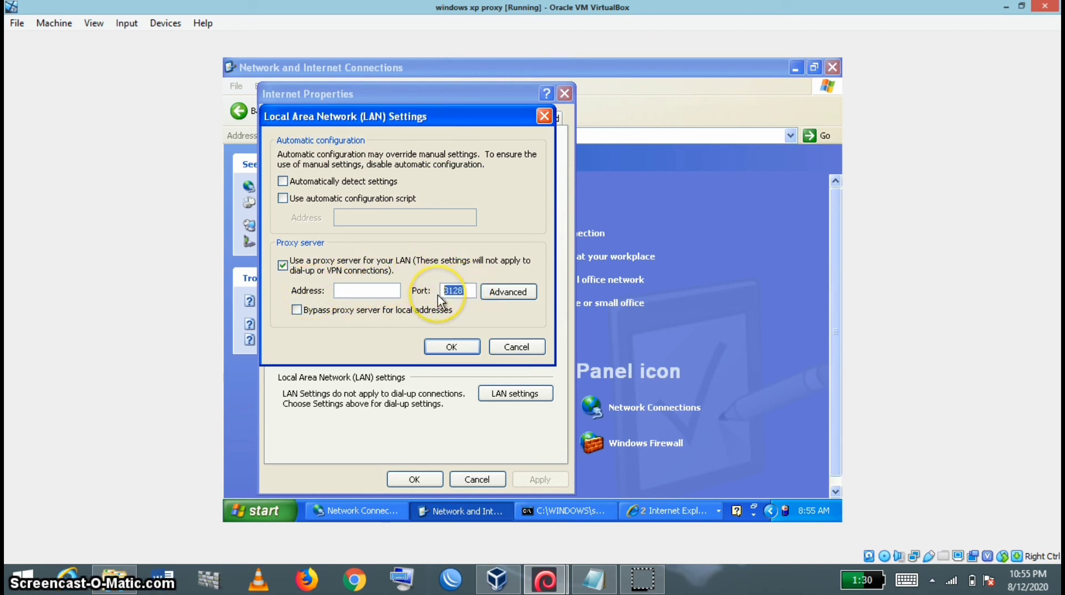
pyautogui.click(284, 266)
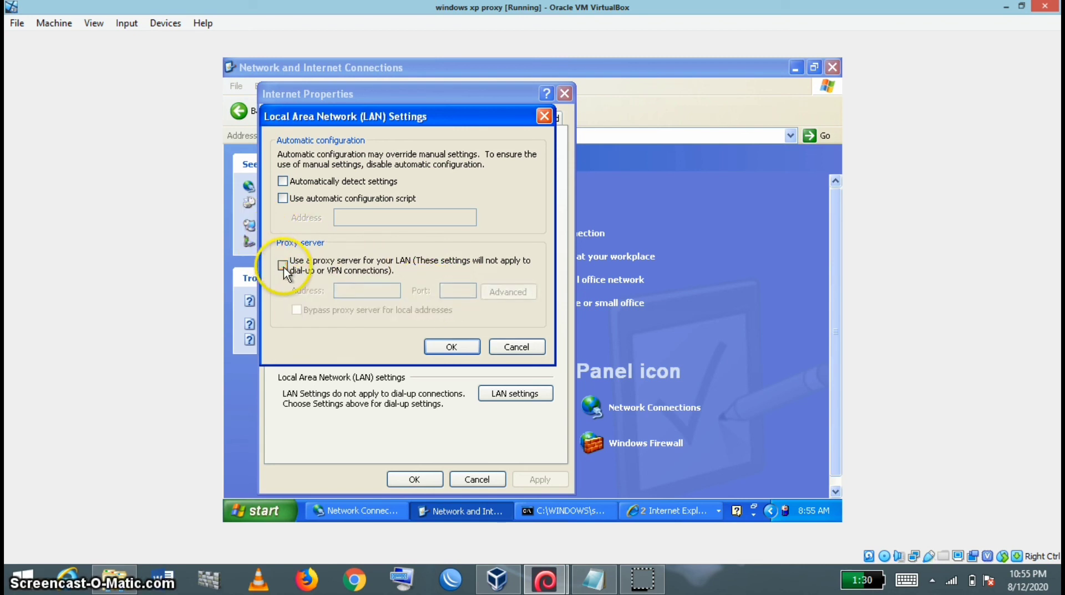
pyautogui.click(468, 350)
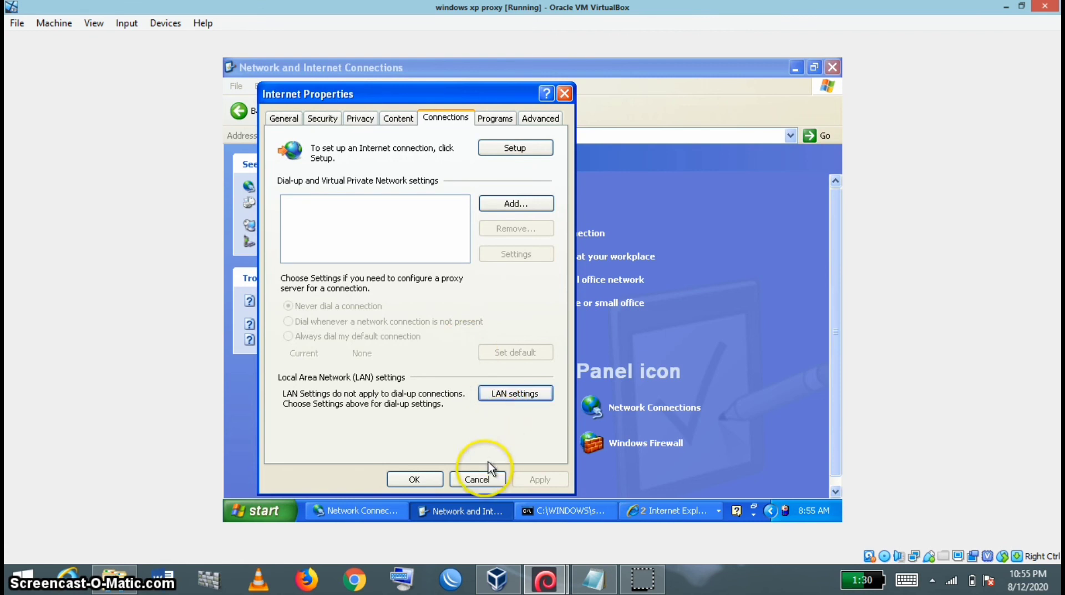
pyautogui.click(415, 480)
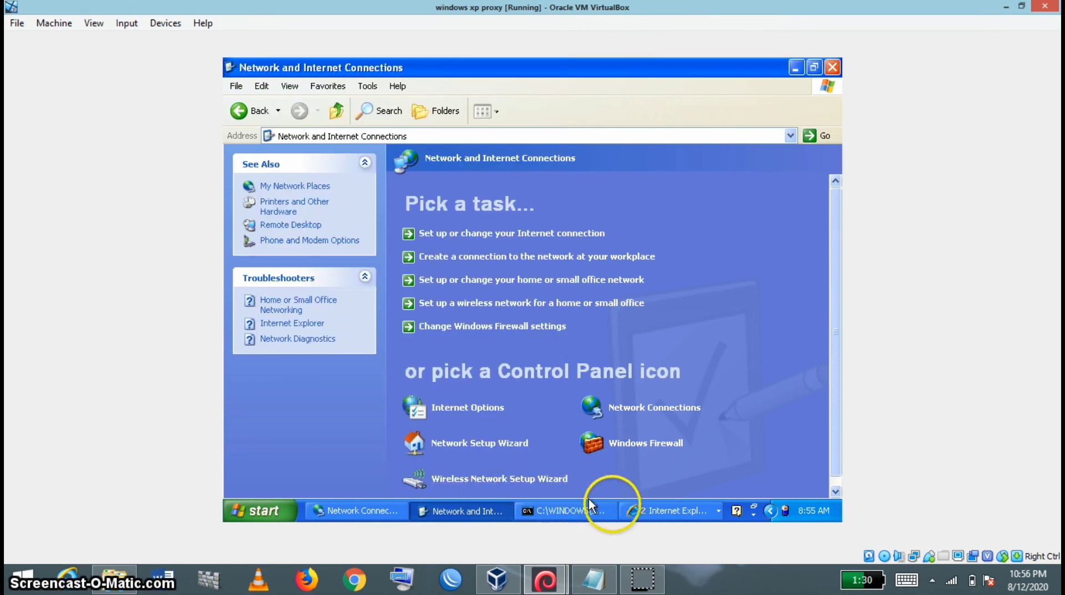
# Launch Internet Explorer in Windows XP to test the connection without a manual proxy.
pyautogui.click(252, 508)
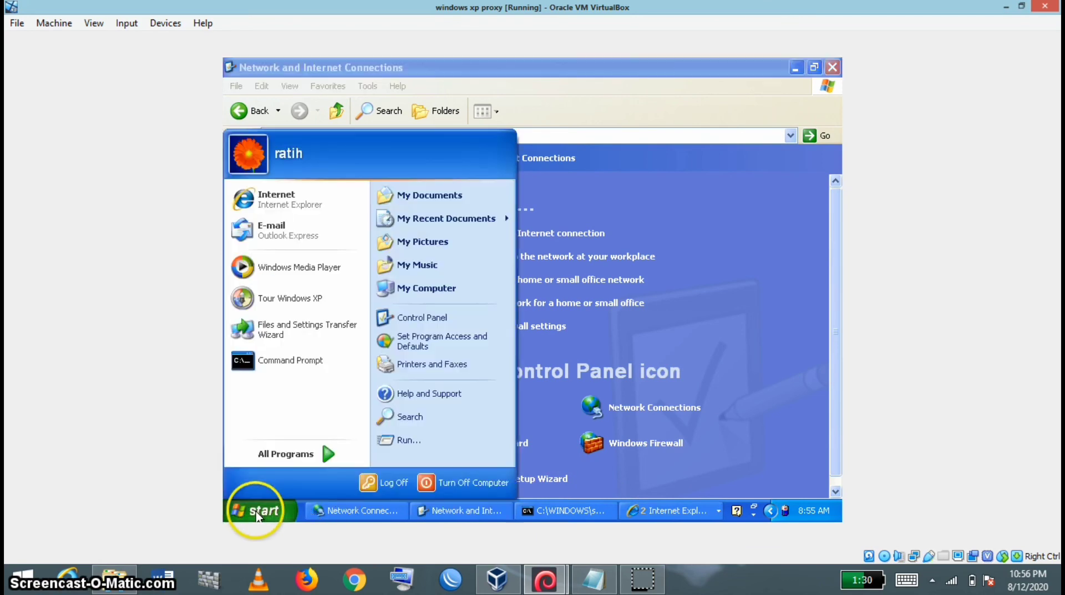
pyautogui.click(266, 209)
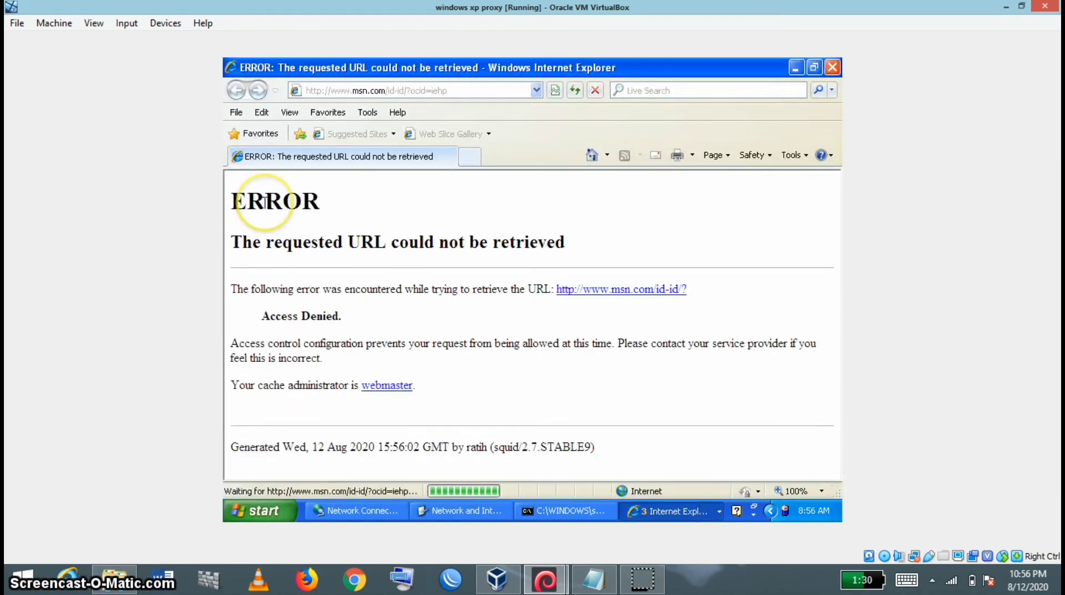